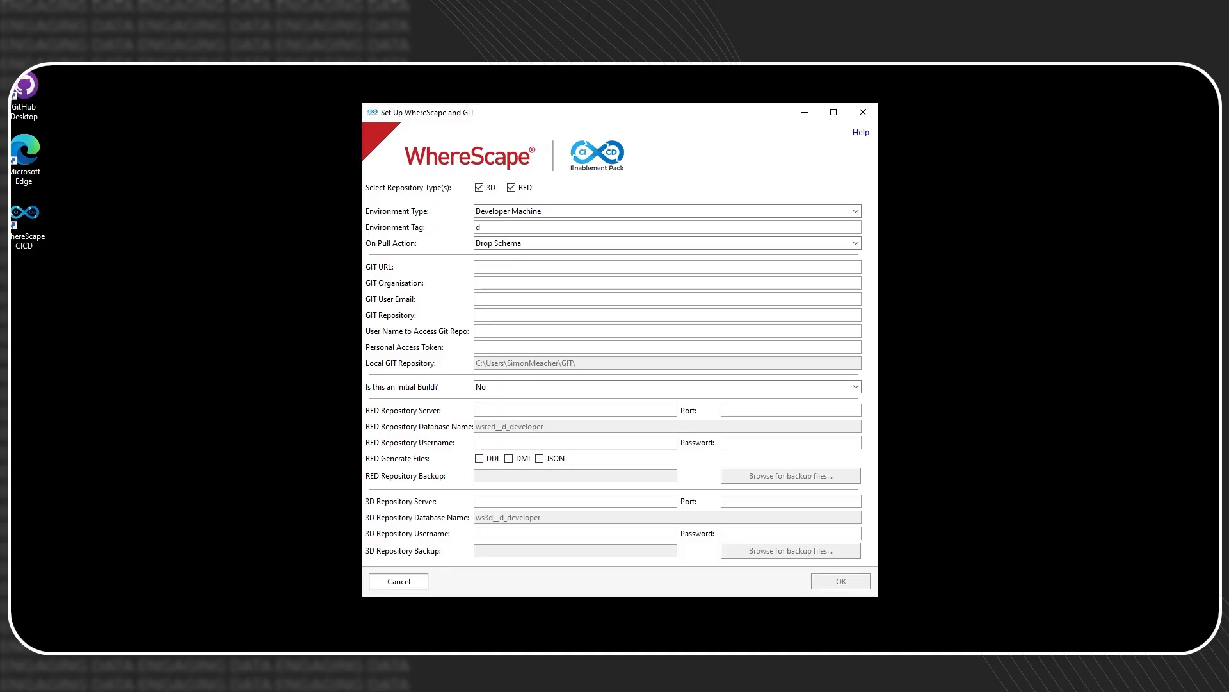
- Untick the RED repository type so only 3D remains selected
{"action": "left_click", "coordinate": [510, 186]}
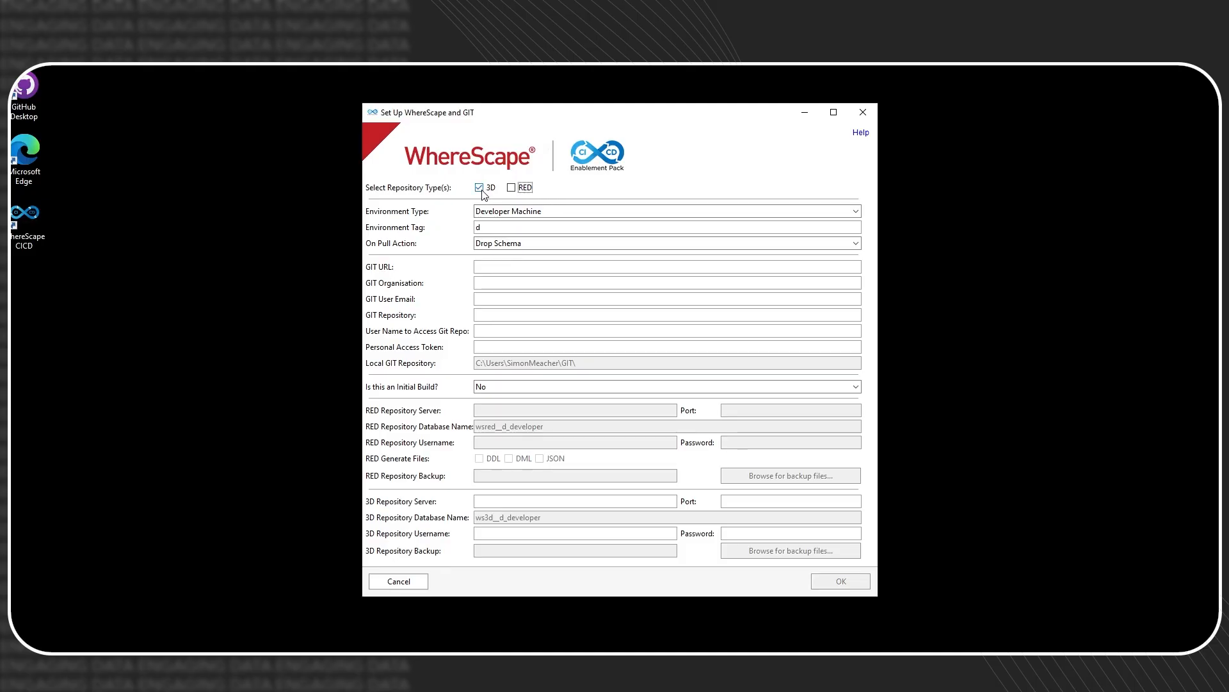
- Keep Developer Machine as the environment type and set the On Pull Action to Drop Database
{"action": "left_click", "coordinate": [509, 212]}
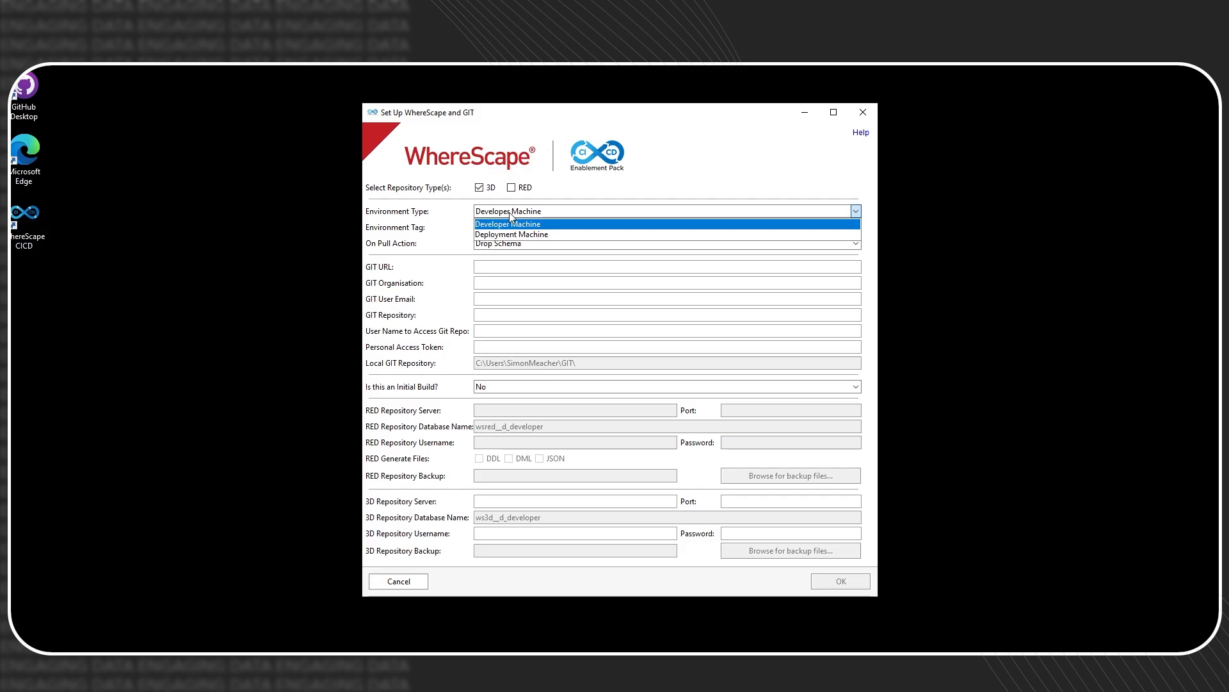
{"action": "left_click", "coordinate": [509, 213]}
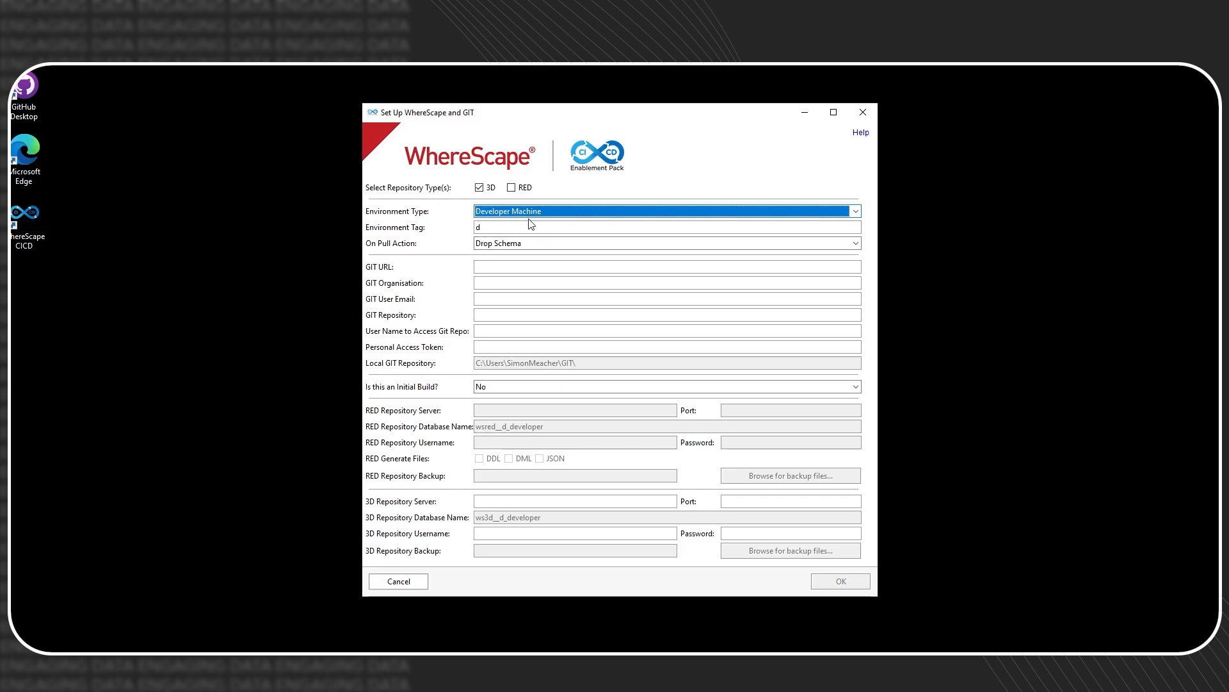
{"action": "left_click", "coordinate": [509, 229]}
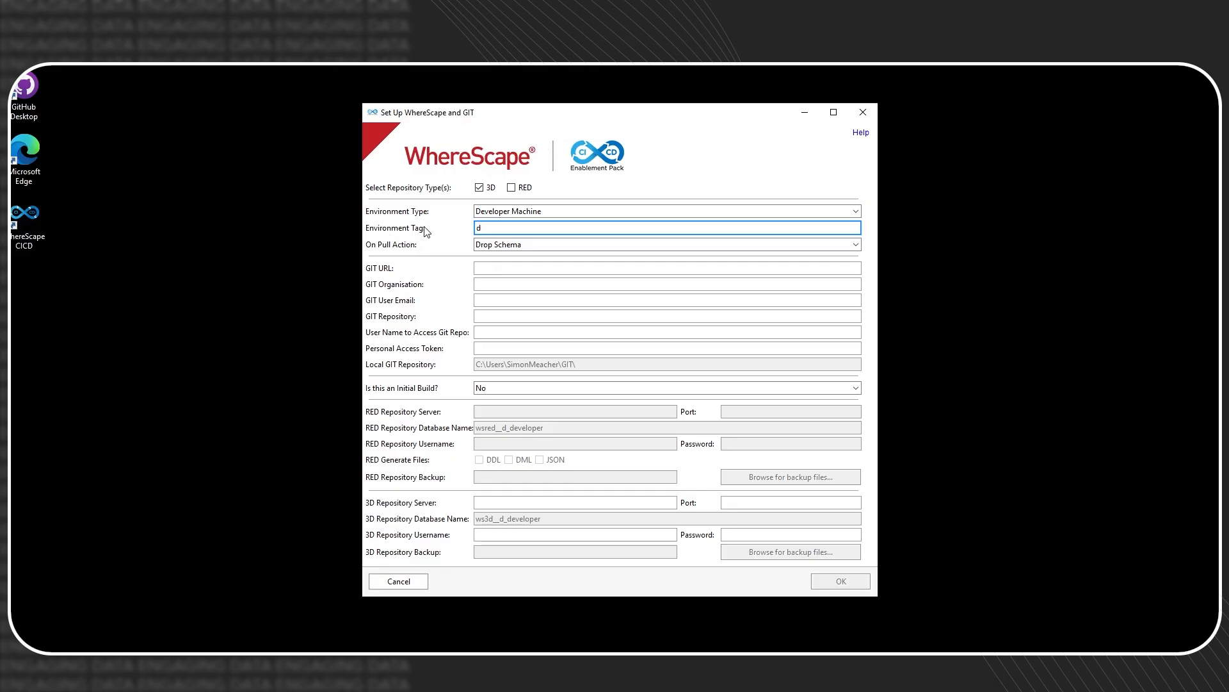
{"action": "left_click", "coordinate": [517, 246]}
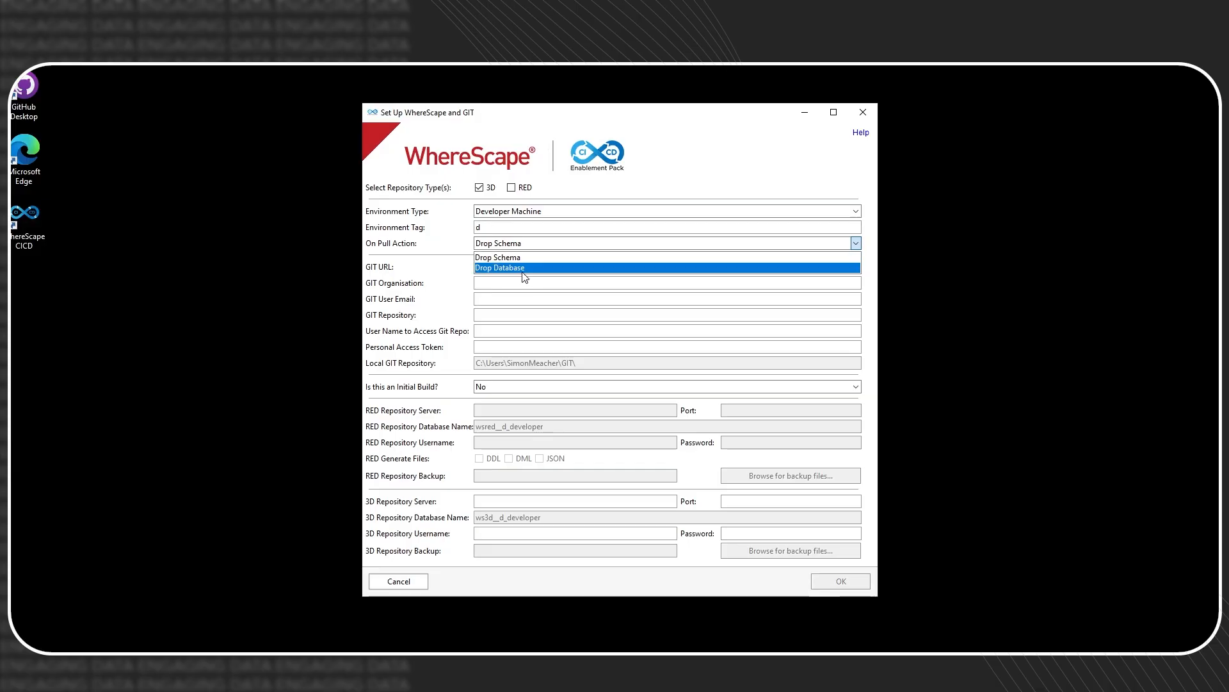
{"action": "left_click", "coordinate": [525, 268]}
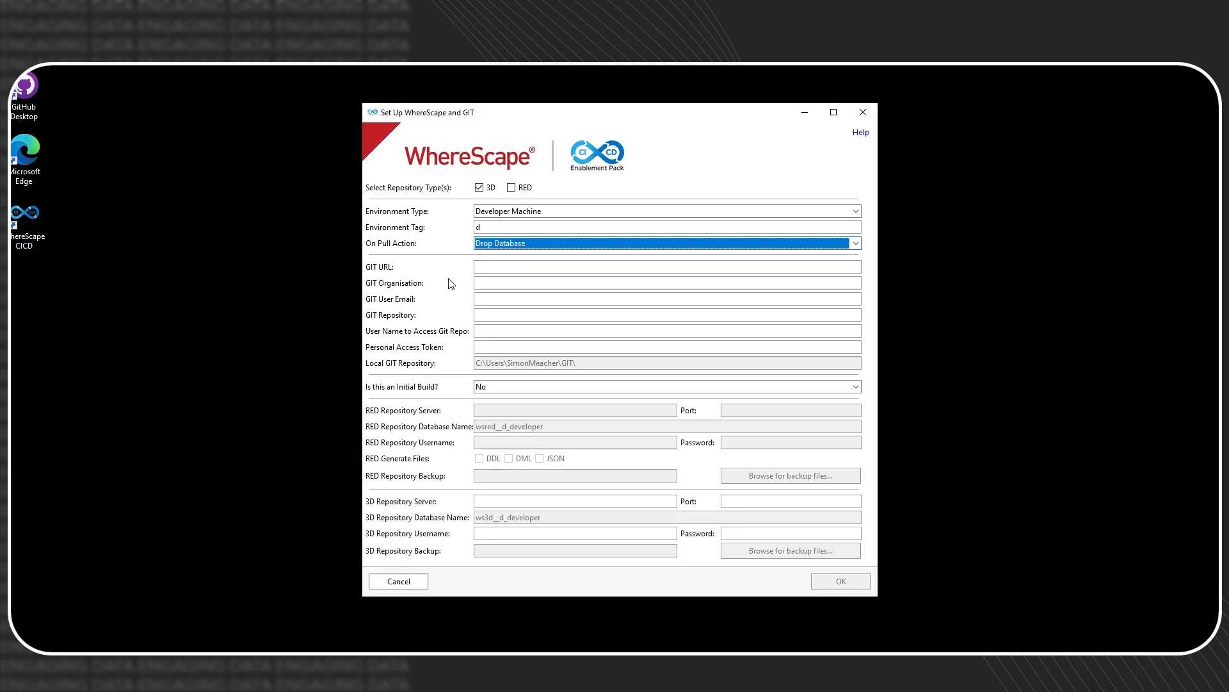
{"action": "left_click", "coordinate": [491, 268]}
- Enter GIT URL github.com, organisation Engaging-Data, the user's email, and repository CICD-Enablement
{"action": "type", "text": "git"}
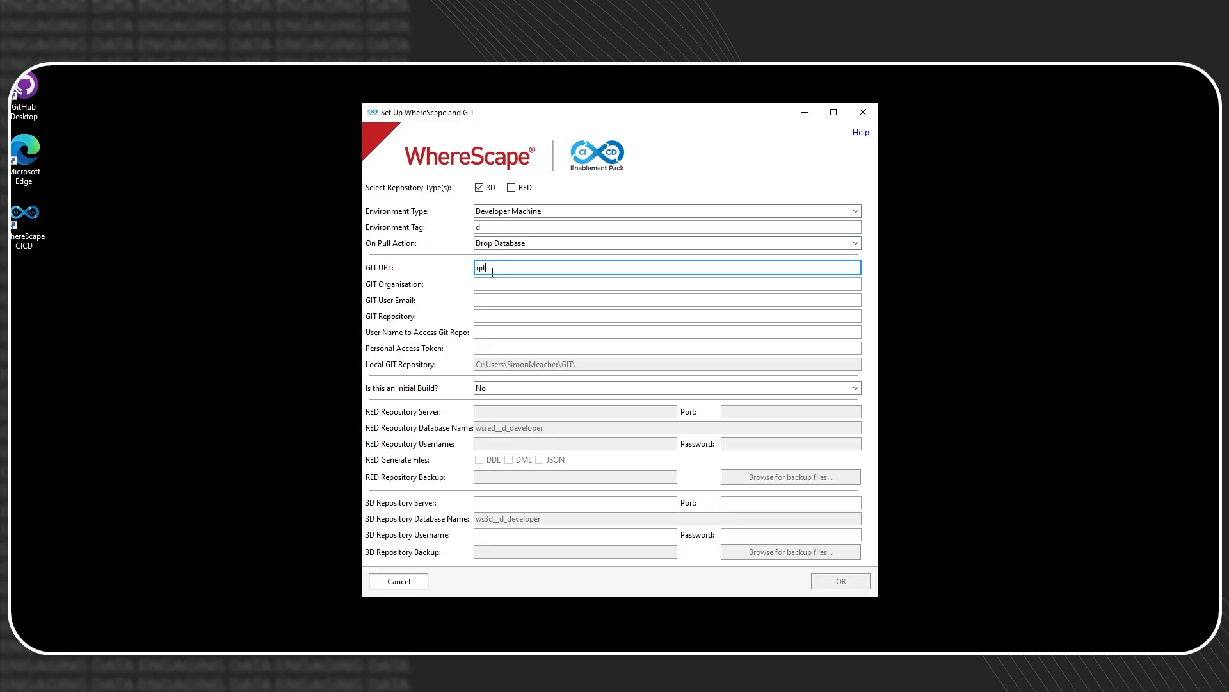
{"action": "type", "text": "hub.com"}
{"action": "key", "text": "Tab"}
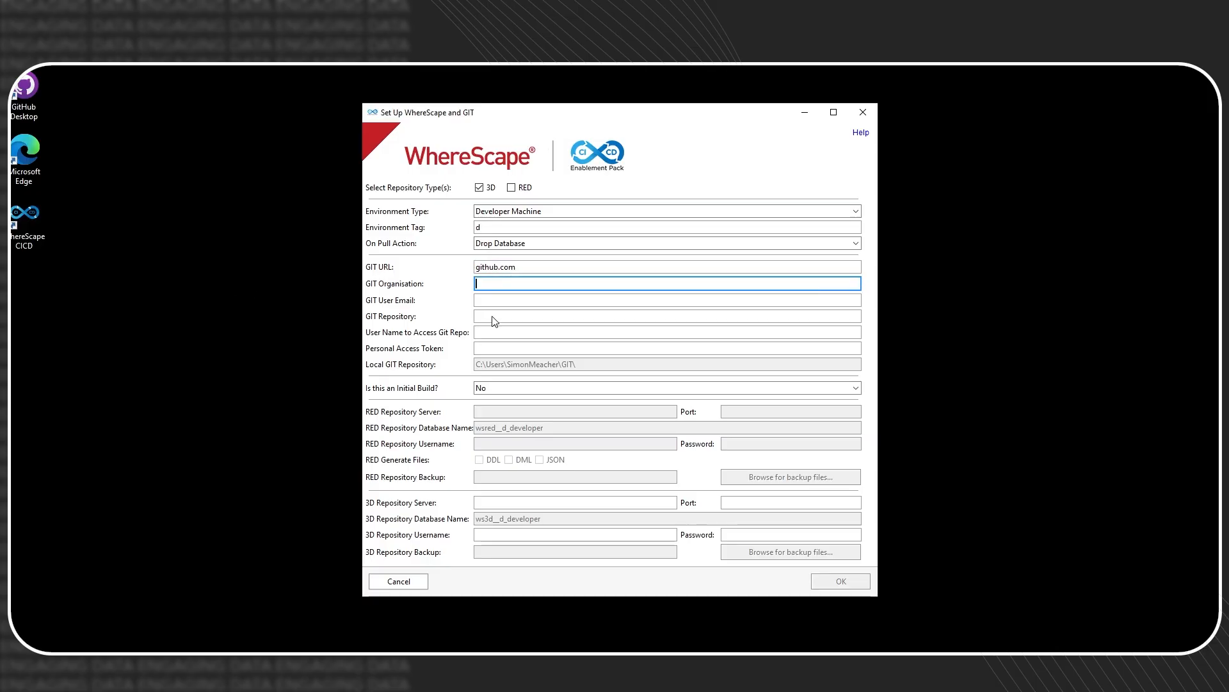
{"action": "type", "text": "Engaging-Data"}
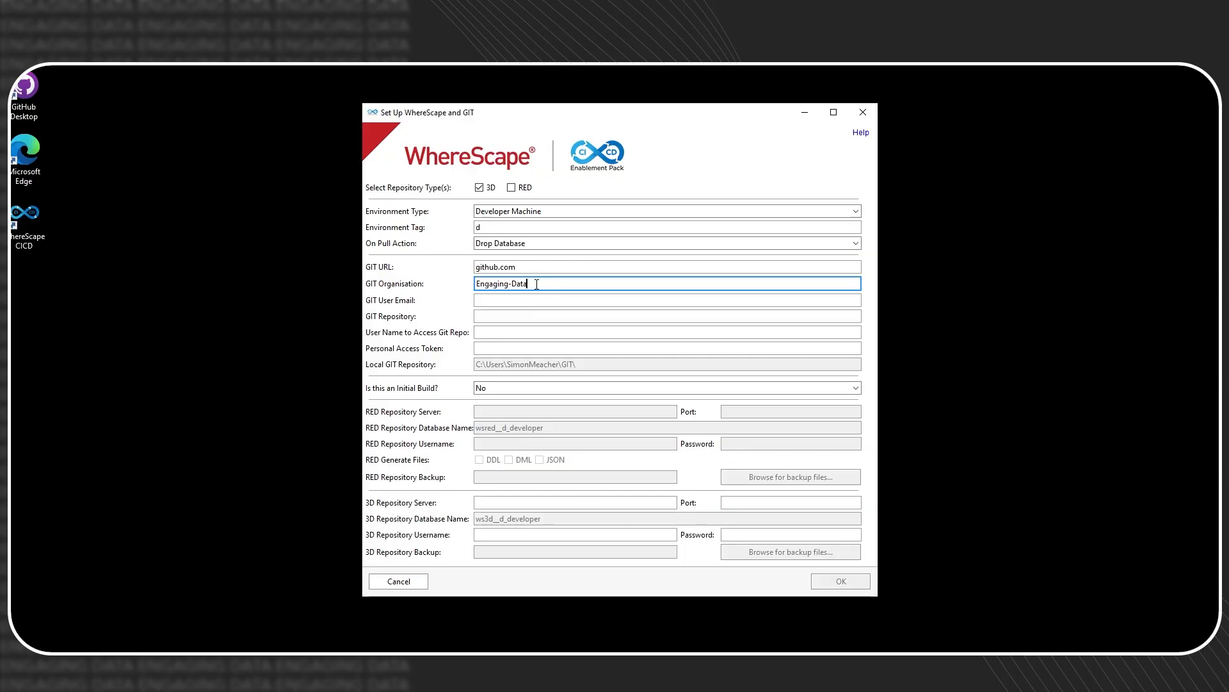
{"action": "left_click", "coordinate": [491, 301]}
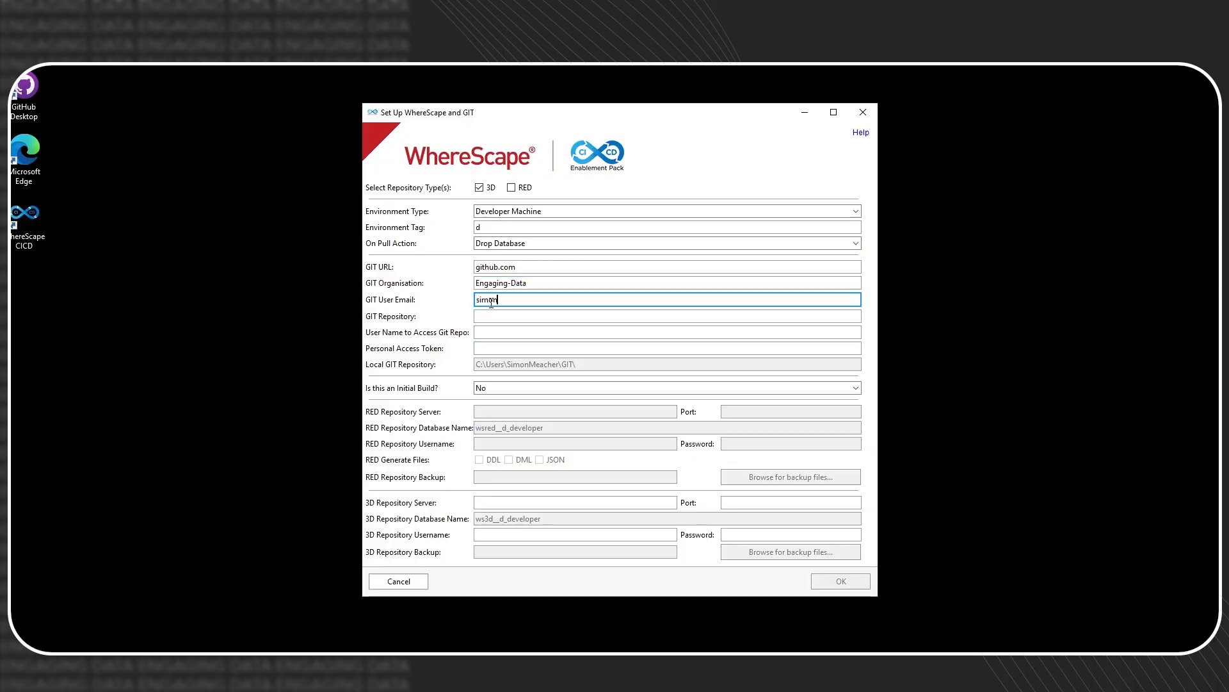
{"action": "key", "text": "Tab"}
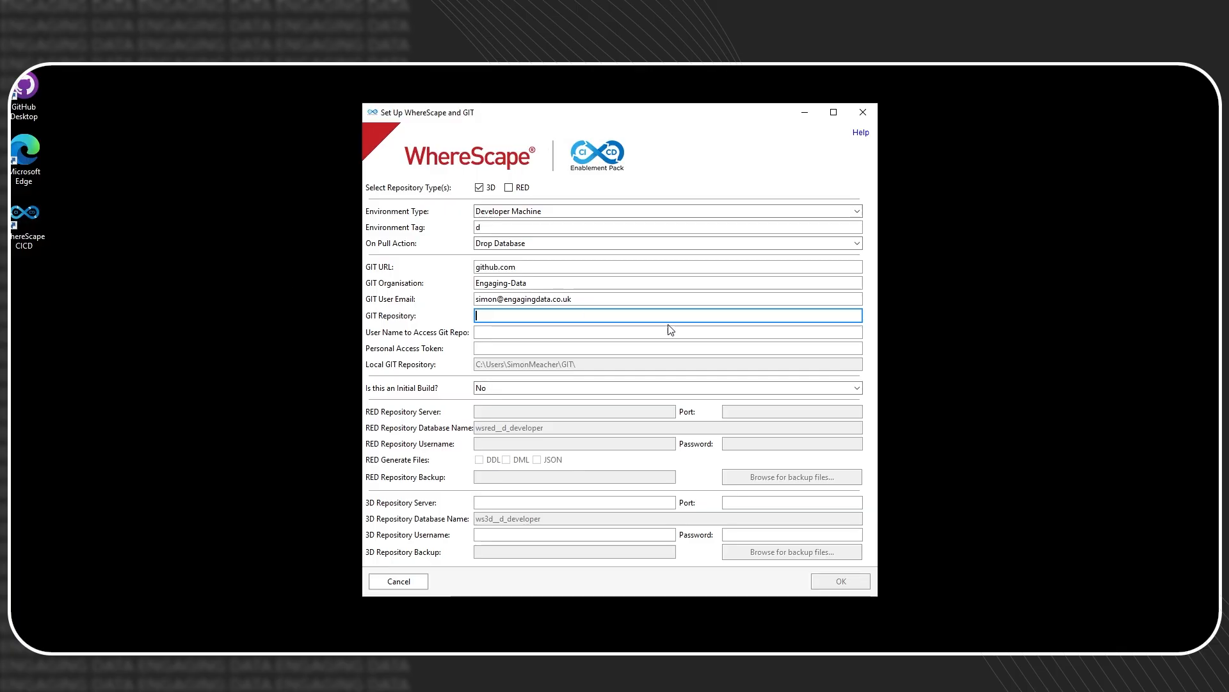
{"action": "type", "text": "CICD-Enablement"}
- Fill in the GitHub username and personal access token, and set Initial Build to Yes
{"action": "left_click", "coordinate": [530, 327]}
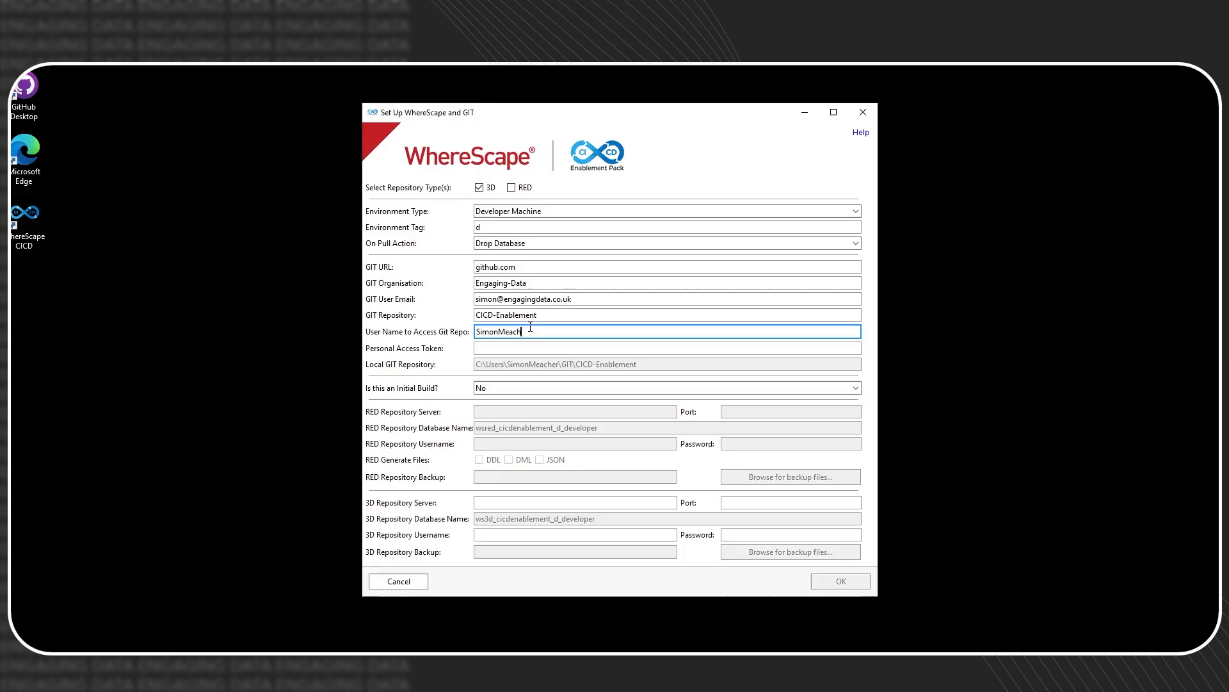
{"action": "key", "text": "Tab"}
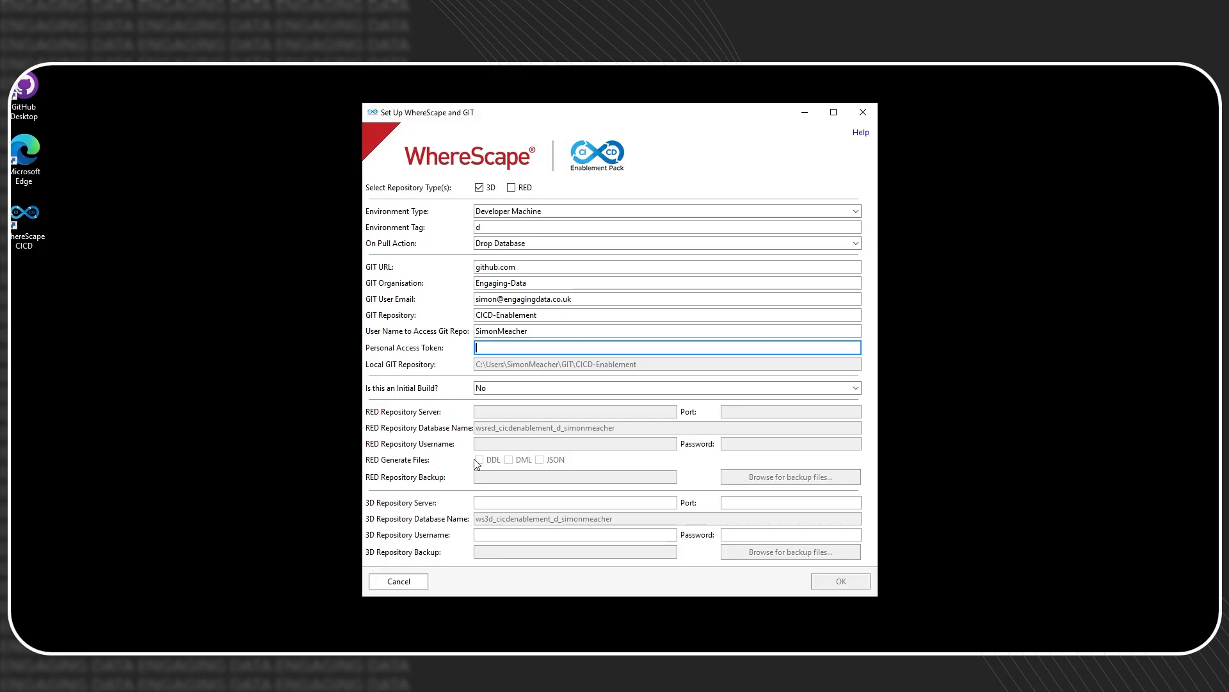
{"action": "key", "text": "ctrl+v"}
{"action": "left_click_drag", "start_coordinate": [613, 345], "coordinate": [418, 347]}
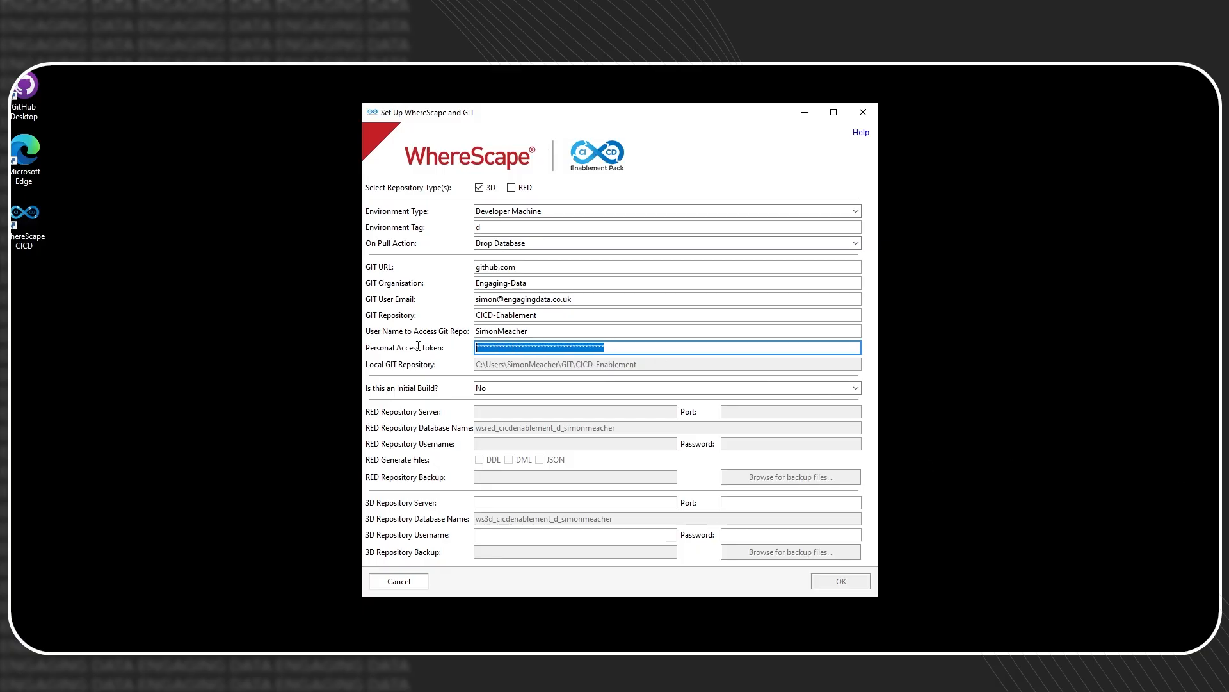
{"action": "key", "text": "ctrl+v"}
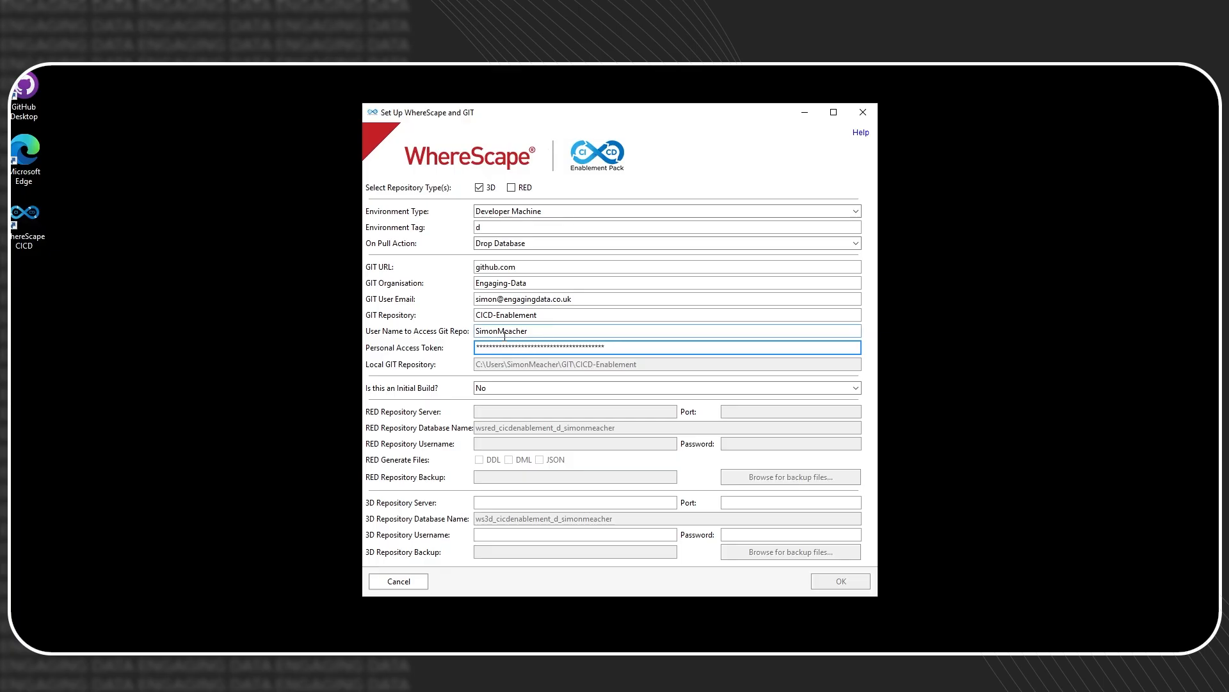
{"action": "left_click", "coordinate": [522, 384]}
{"action": "left_click", "coordinate": [476, 408]}
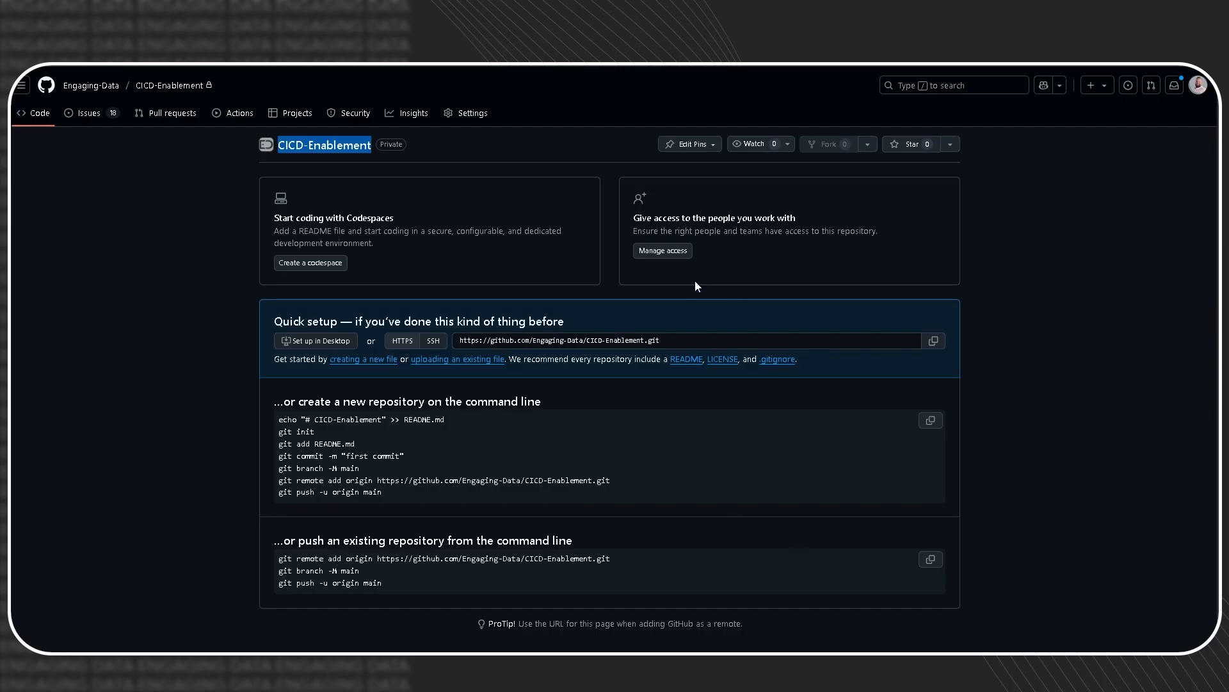
- Create read.md containing 'This is the first file' in CICD-Enablement and commit it
{"action": "left_click", "coordinate": [382, 362]}
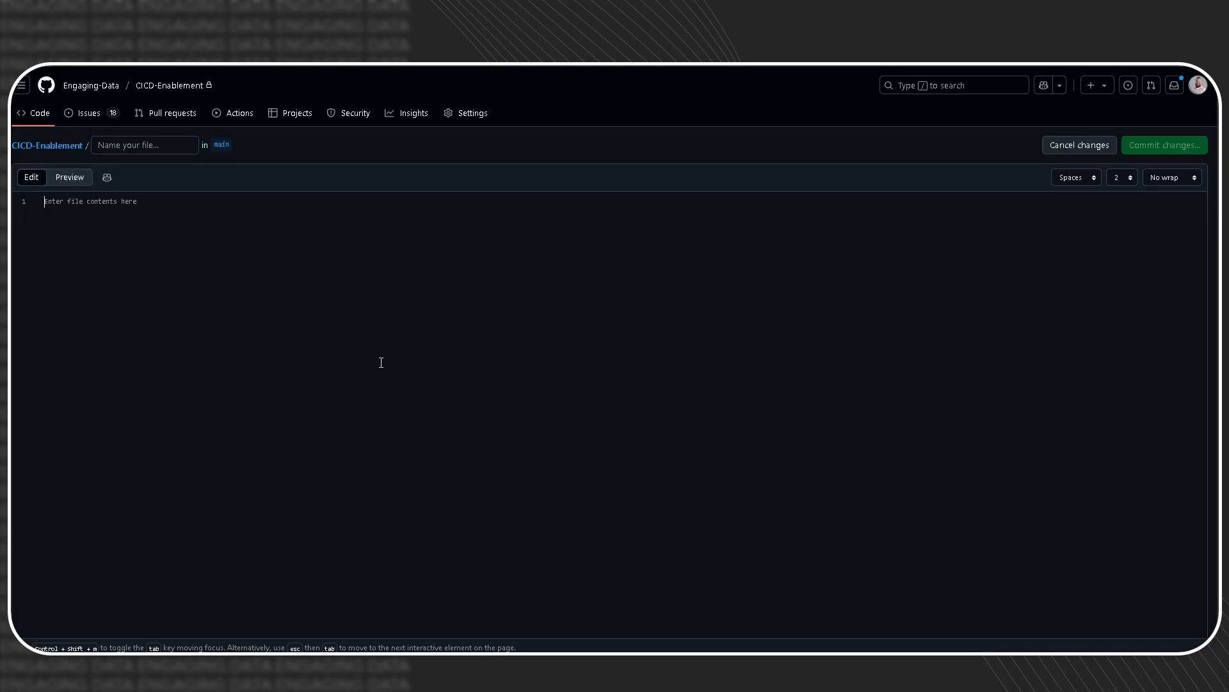
{"action": "left_click", "coordinate": [154, 147]}
{"action": "type", "text": "read.md"}
{"action": "left_click", "coordinate": [116, 235]}
{"action": "type", "text": "This is the firest"}
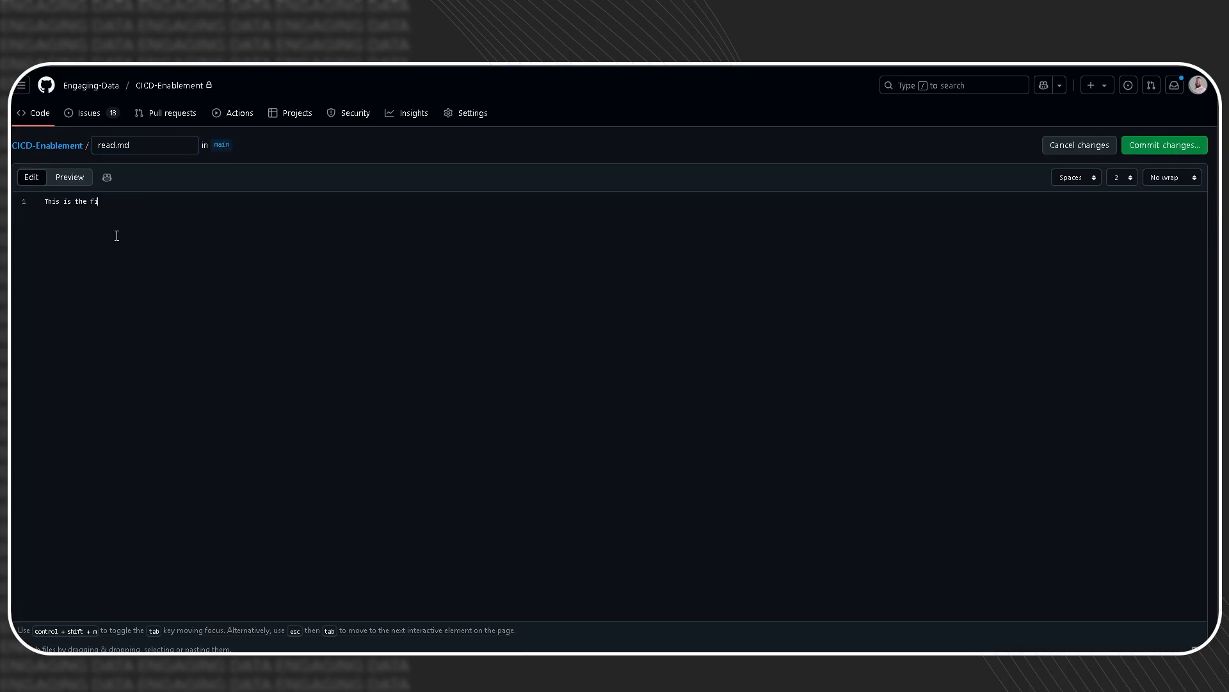
{"action": "key", "text": "BackSpace"}
{"action": "key", "text": "BackSpace"}
{"action": "key", "text": "BackSpace"}
{"action": "type", "text": "st file"}
{"action": "left_click", "coordinate": [1165, 144]}
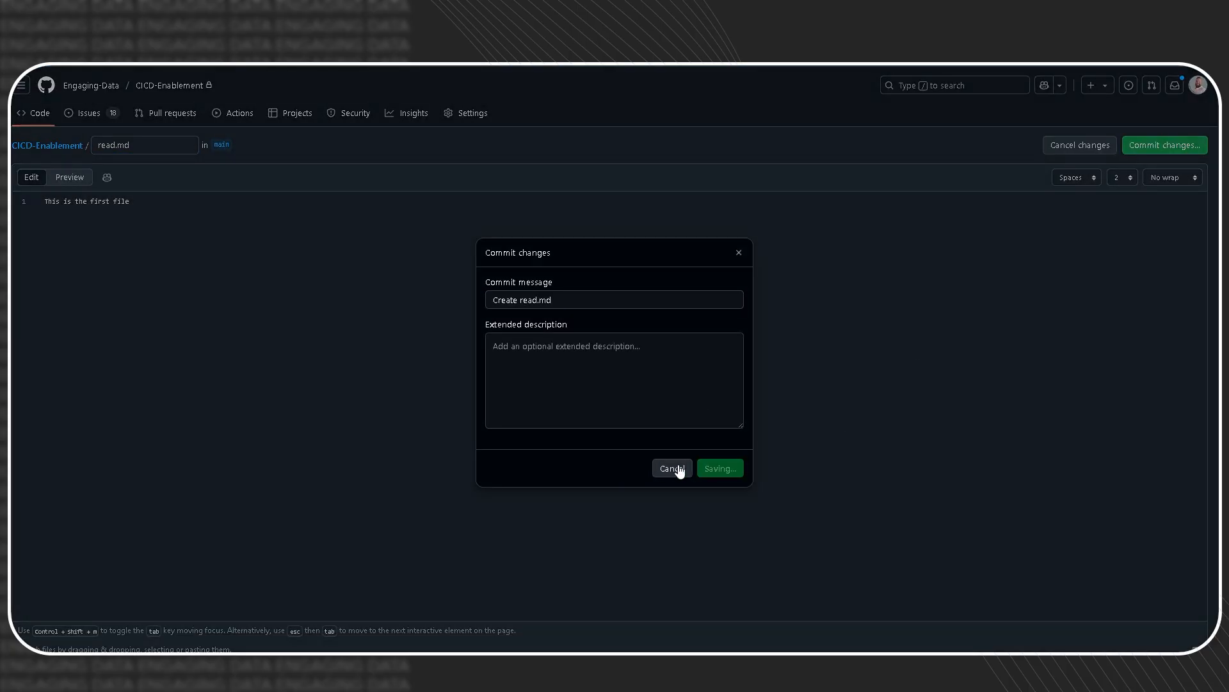
{"action": "left_click", "coordinate": [719, 467]}
{"action": "left_click", "coordinate": [72, 145]}
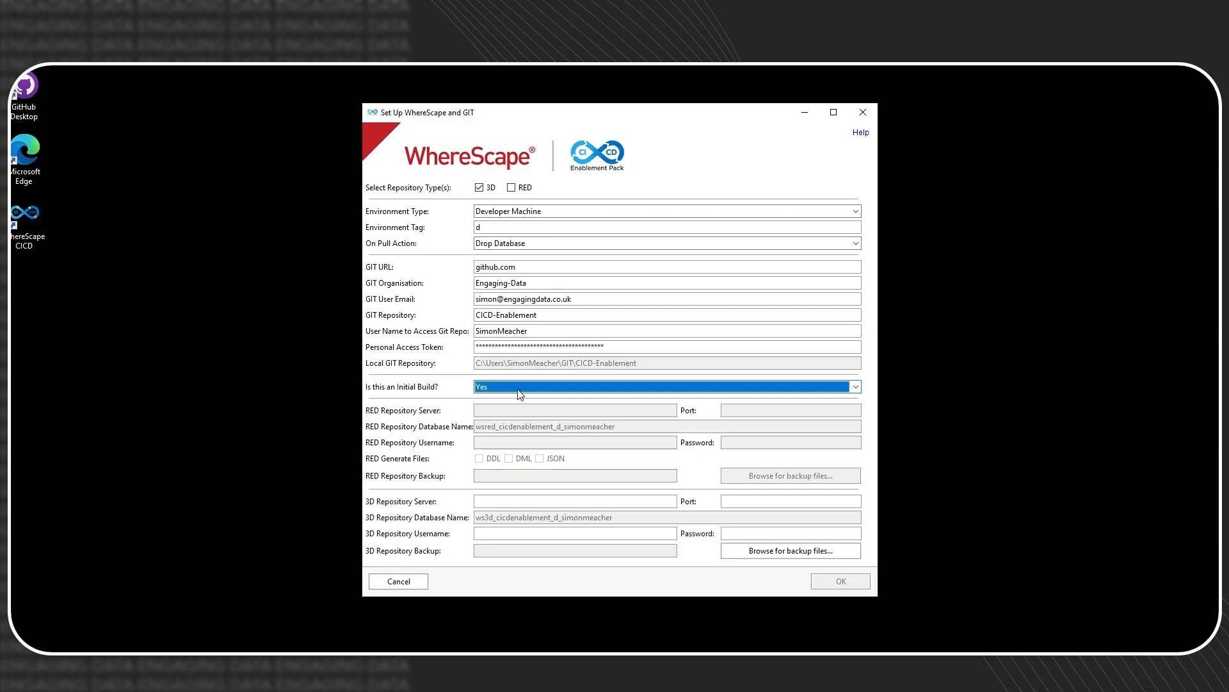
- Set the 3D repository server to localhost, port 53722, and enter the repository username and password
{"action": "left_click", "coordinate": [515, 501]}
{"action": "type", "text": "local"}
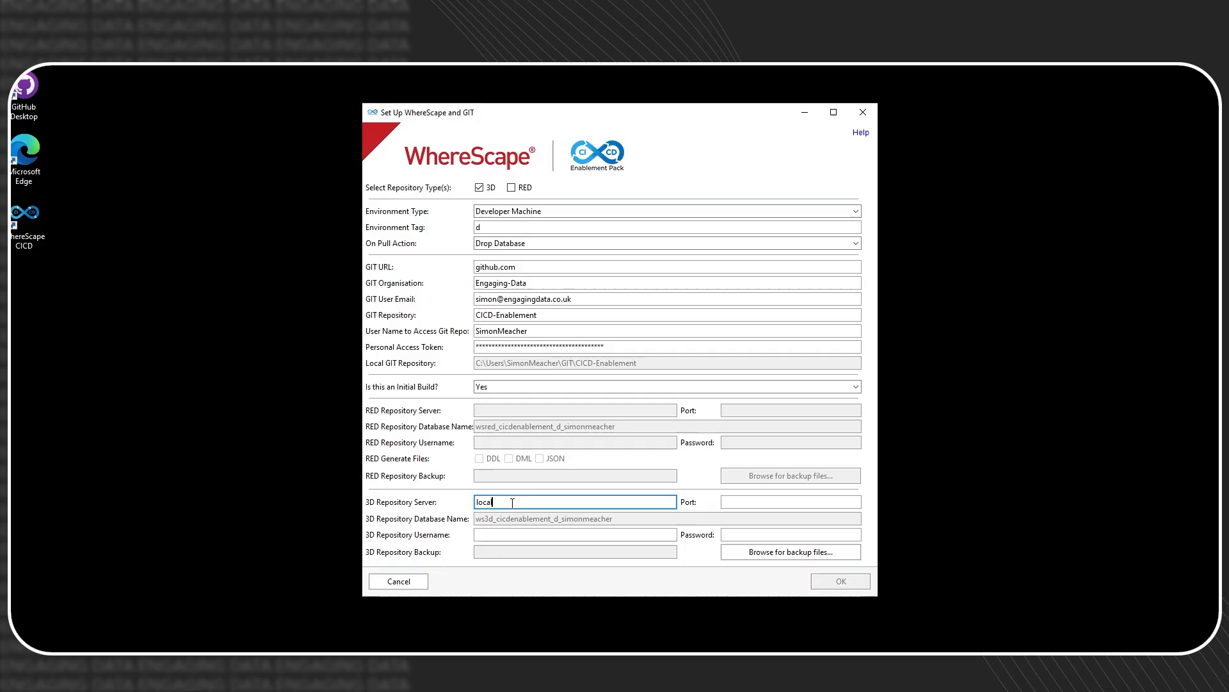
{"action": "type", "text": "host"}
{"action": "key", "text": "Tab"}
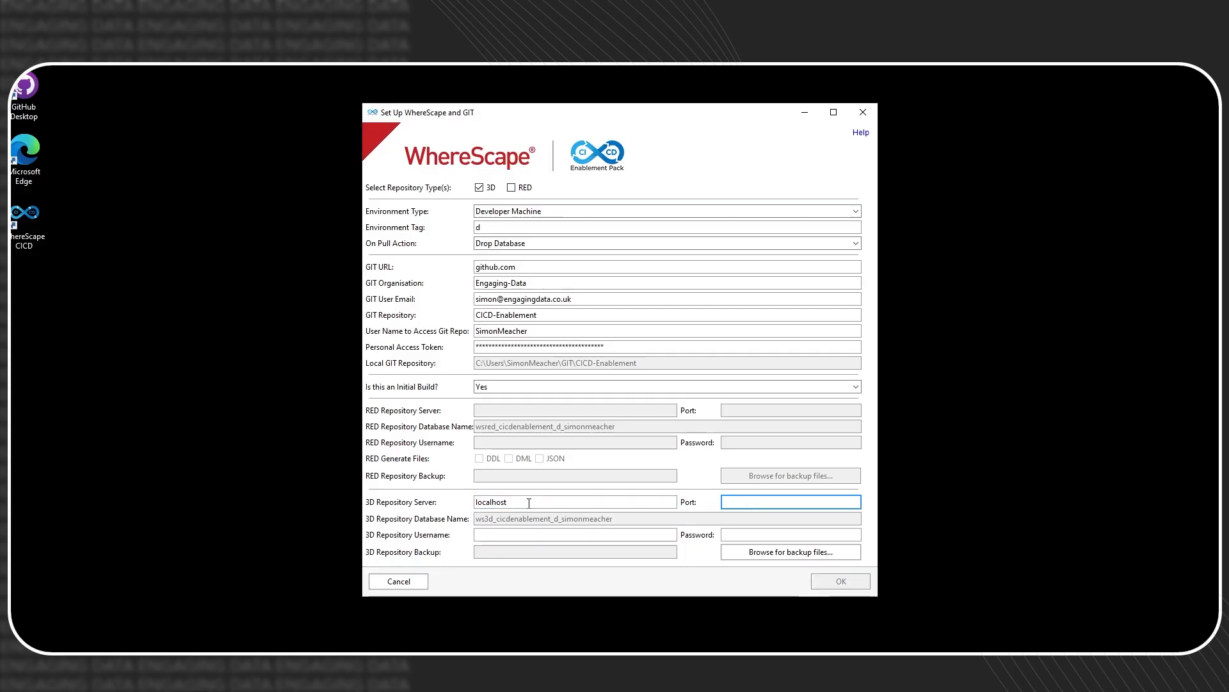
{"action": "type", "text": "5432"}
{"action": "left_click_drag", "start_coordinate": [529, 503], "coordinate": [398, 505]}
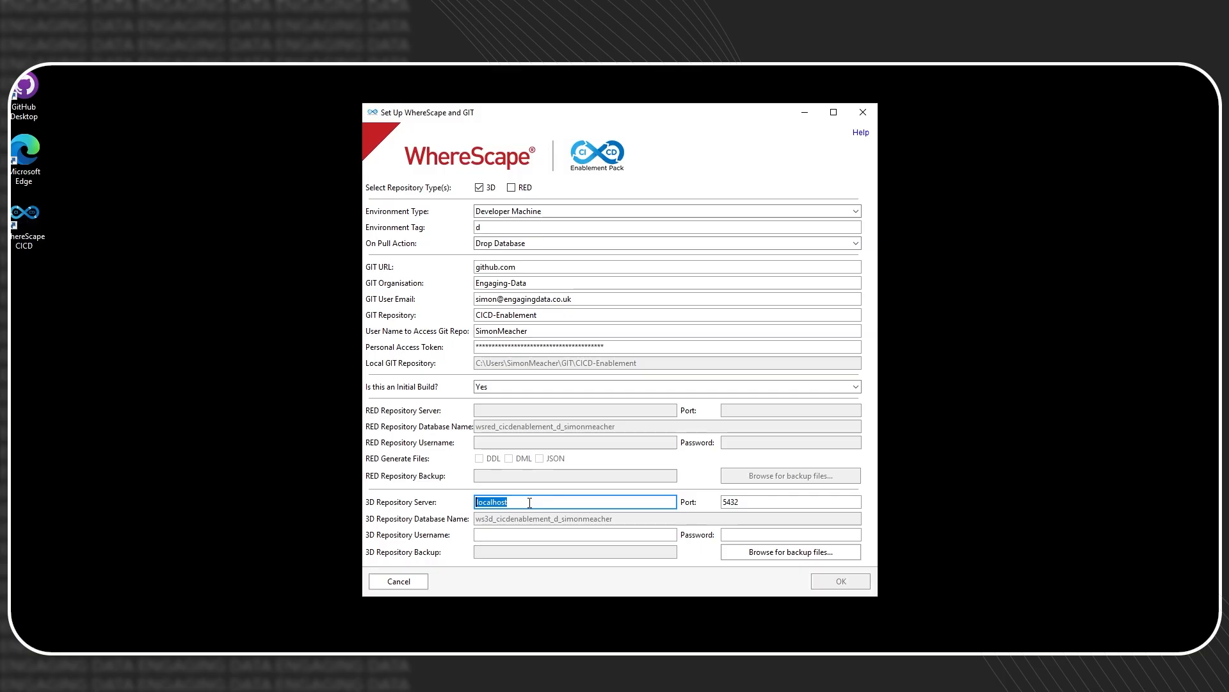
{"action": "key", "text": "Tab"}
{"action": "type", "text": "53722"}
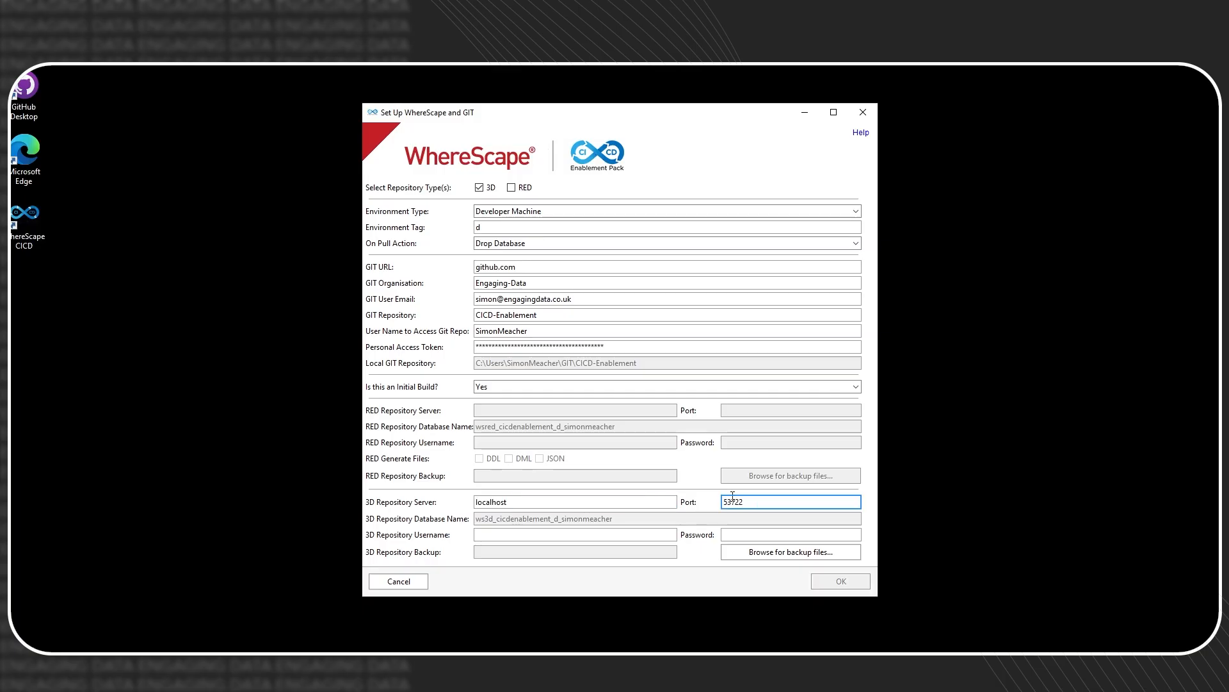
{"action": "left_click", "coordinate": [529, 531]}
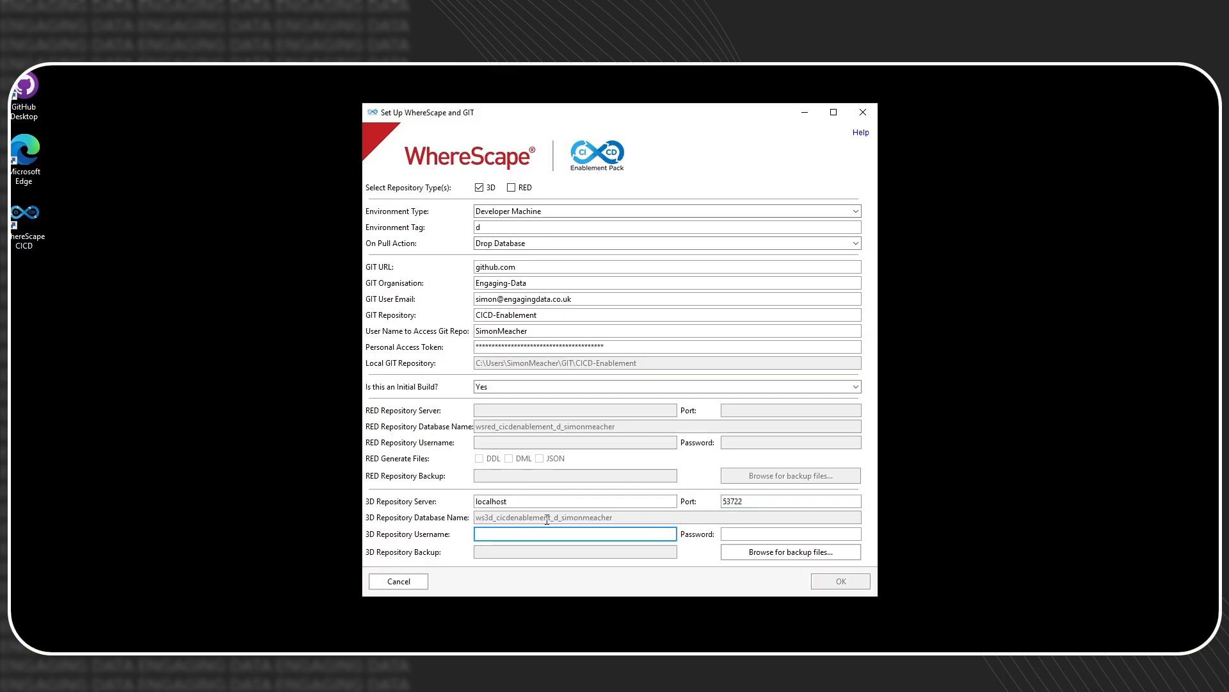
{"action": "type", "text": "wsmetauser"}
{"action": "key", "text": "Tab"}
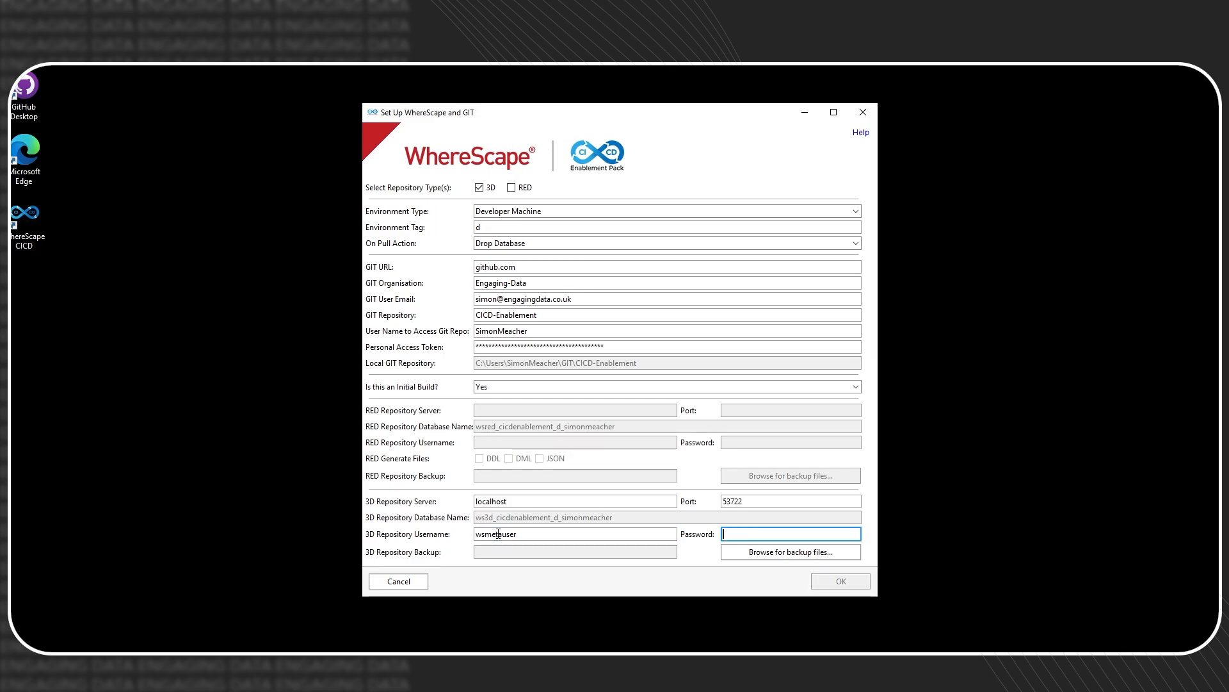
{"action": "type", "text": "**********"}
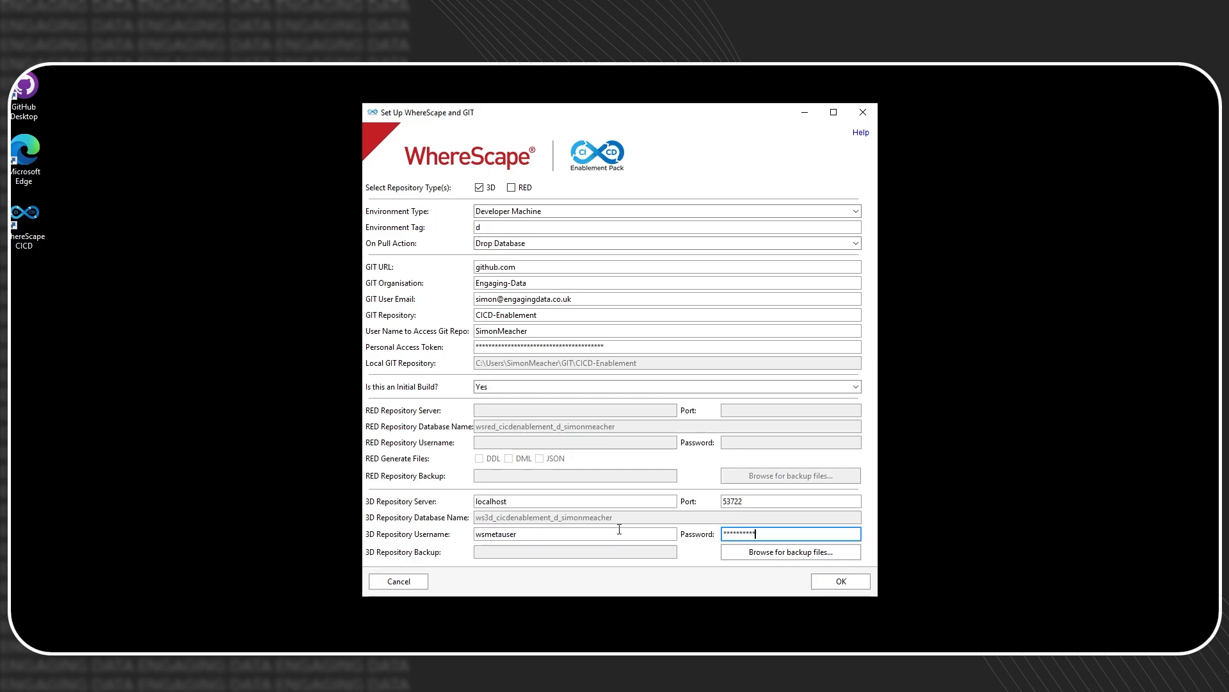
- Confirm the setup with OK, choose the development branch, and launch the rebuild from GIT
{"action": "left_click", "coordinate": [840, 582]}
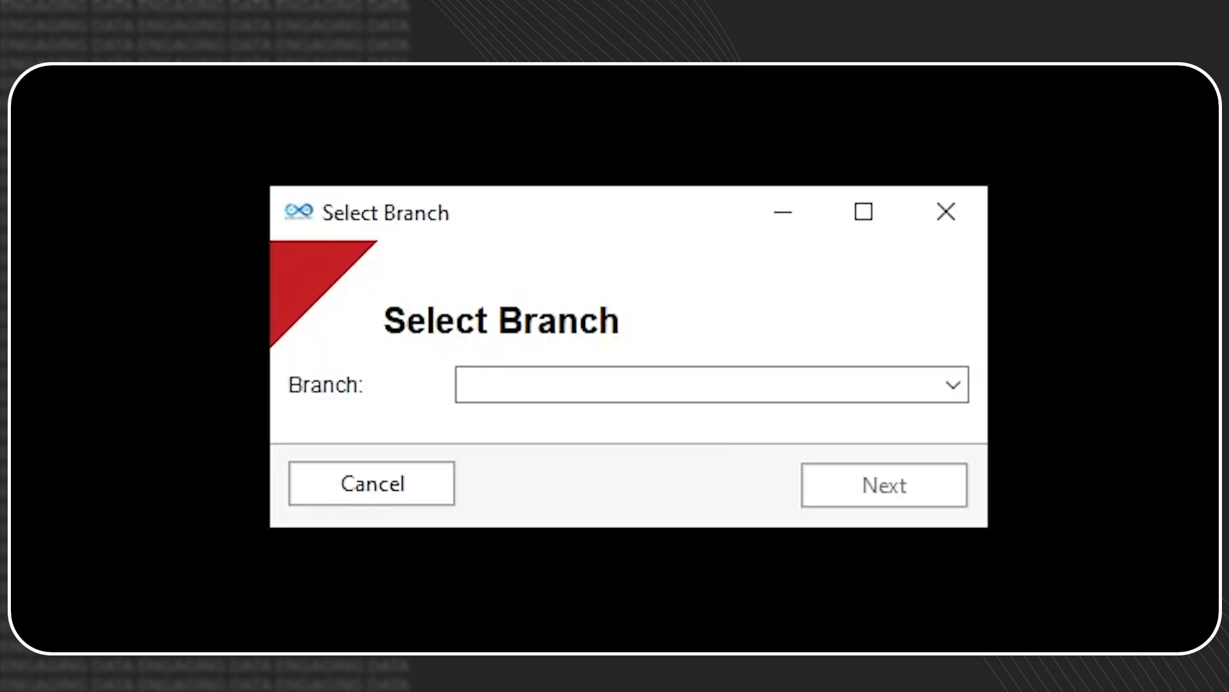
{"action": "left_click", "coordinate": [788, 384]}
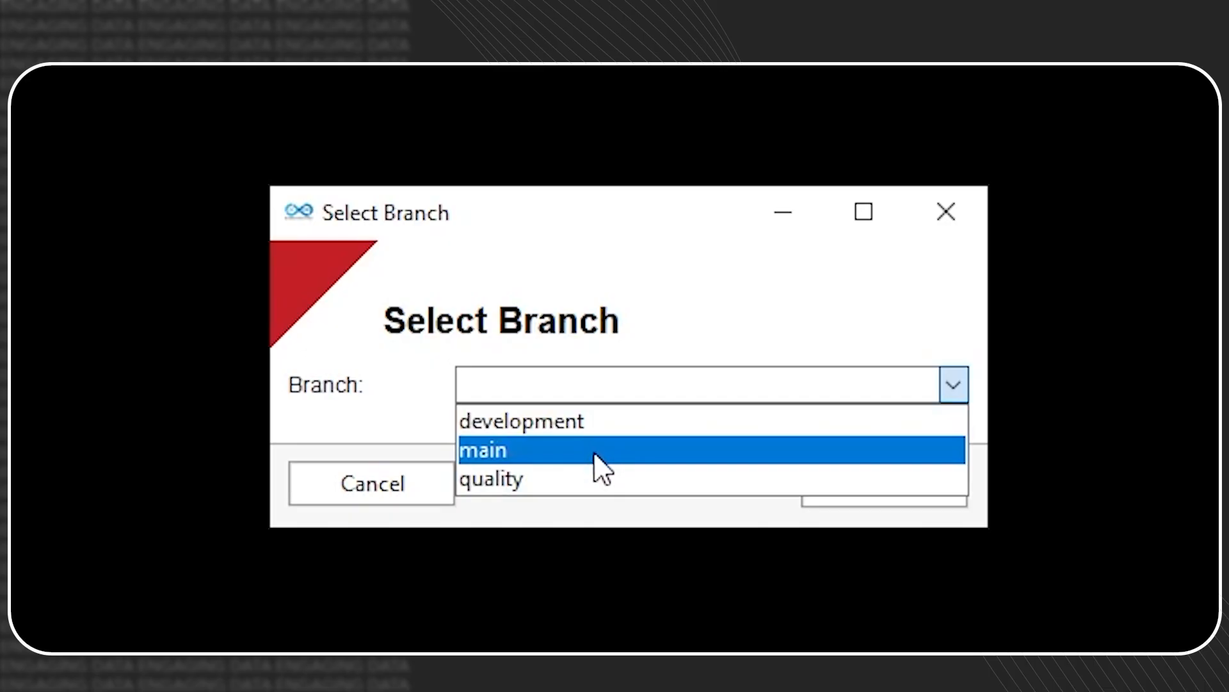
{"action": "left_click", "coordinate": [645, 430]}
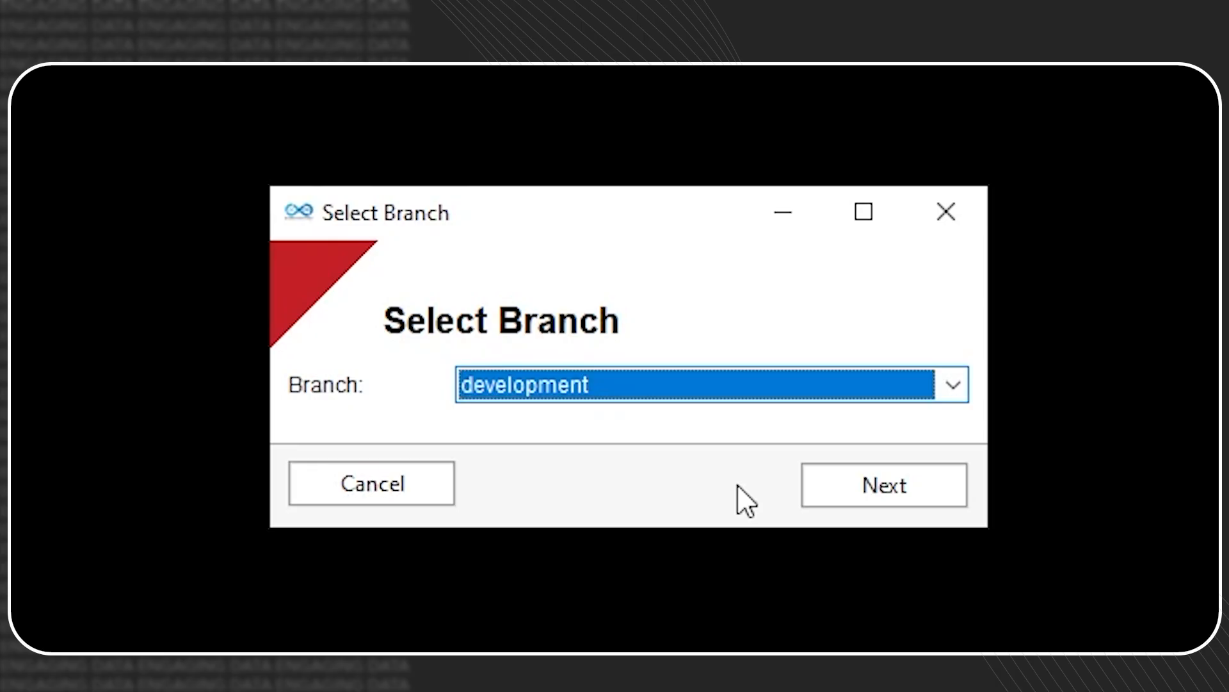
{"action": "left_click", "coordinate": [835, 493]}
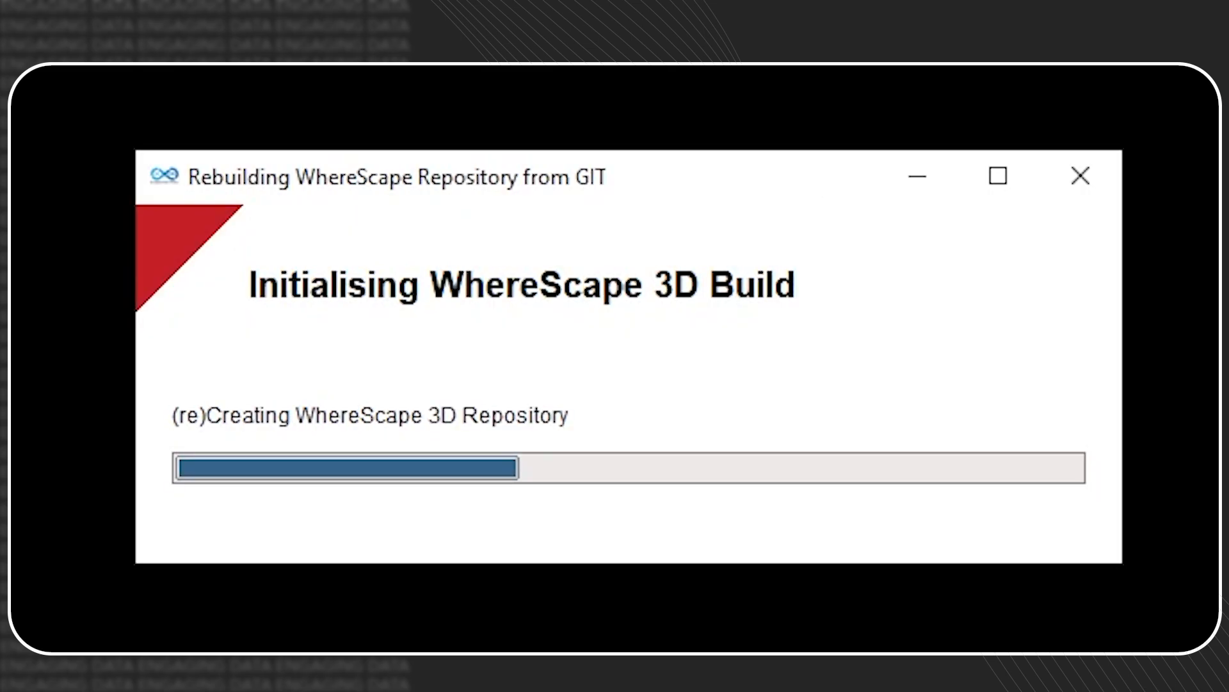
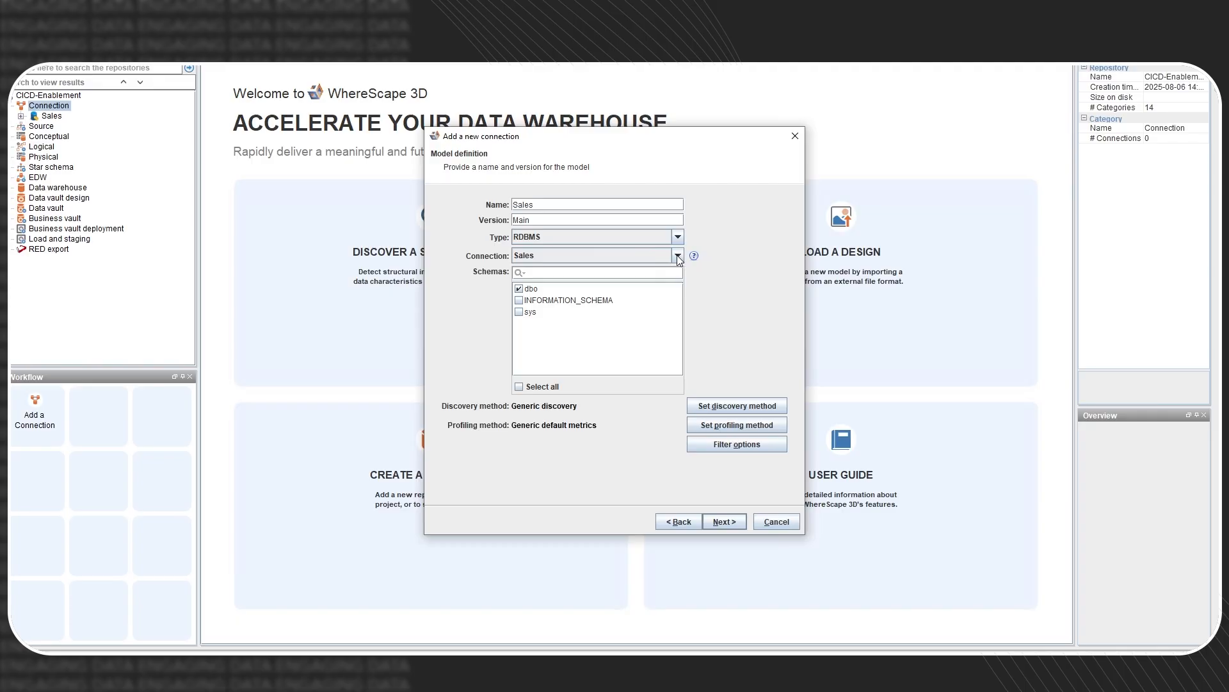
- Pick the Sales connection and run Quick discovery of all tables into model Main, skipping profiling
{"action": "left_click", "coordinate": [678, 255]}
{"action": "left_click", "coordinate": [675, 256]}
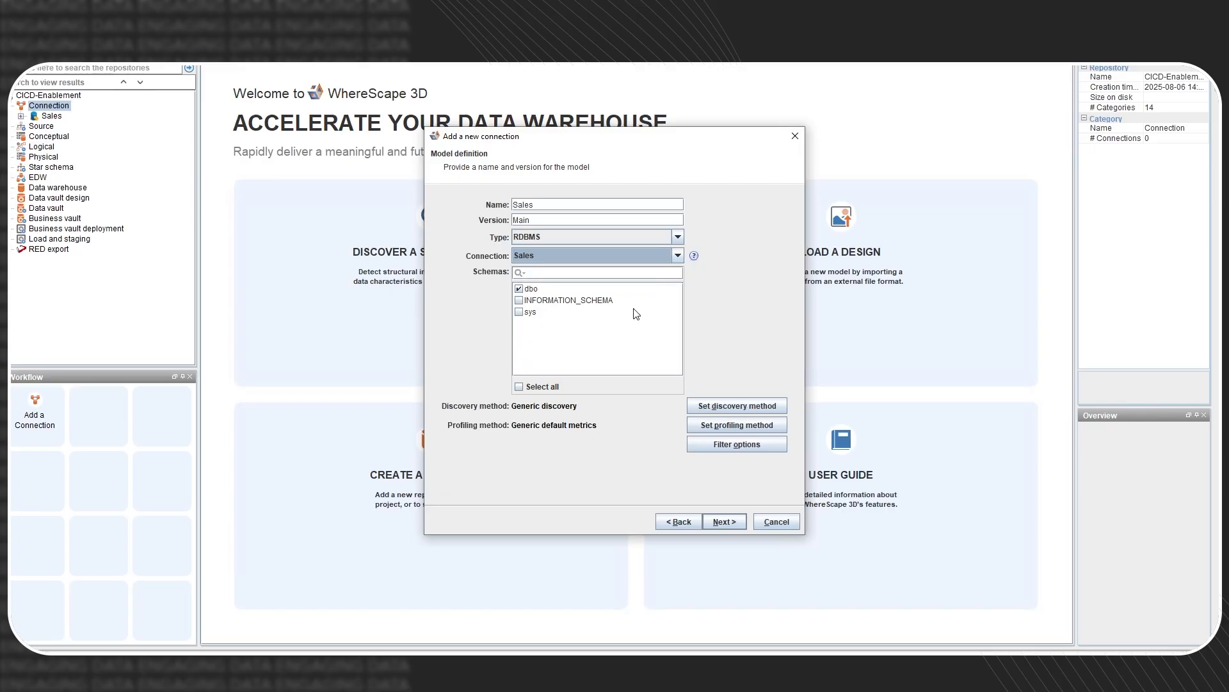
{"action": "left_click", "coordinate": [721, 520]}
{"action": "left_click", "coordinate": [682, 520]}
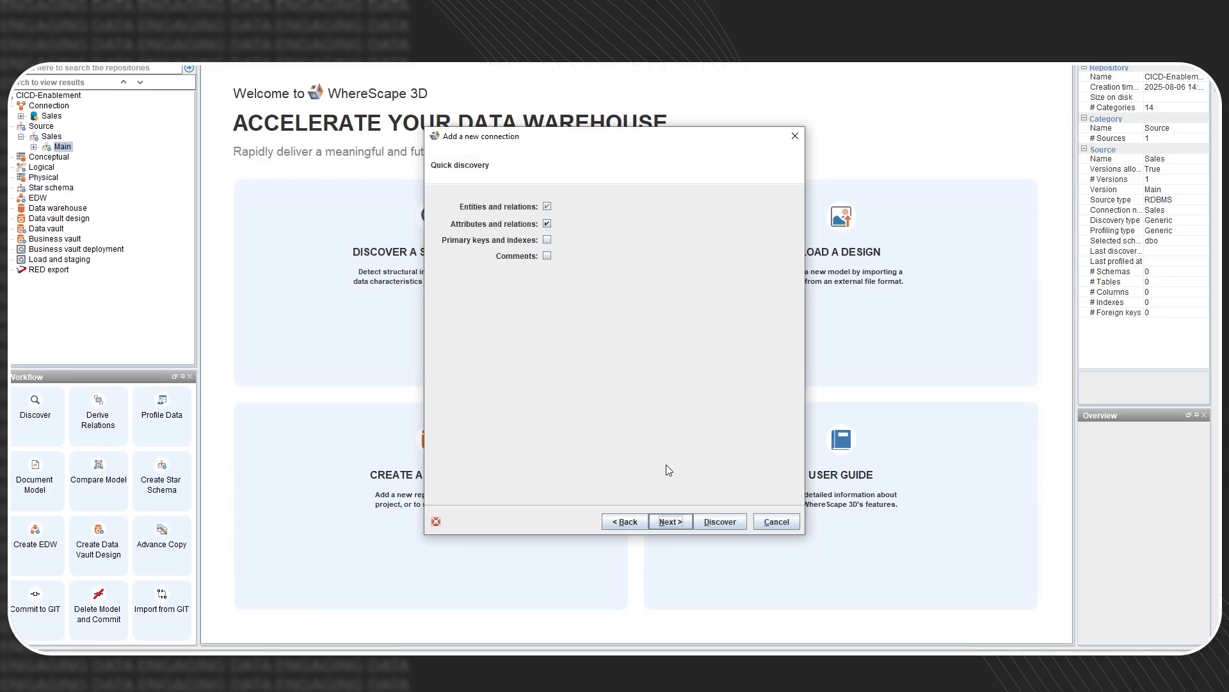
{"action": "left_click", "coordinate": [705, 521]}
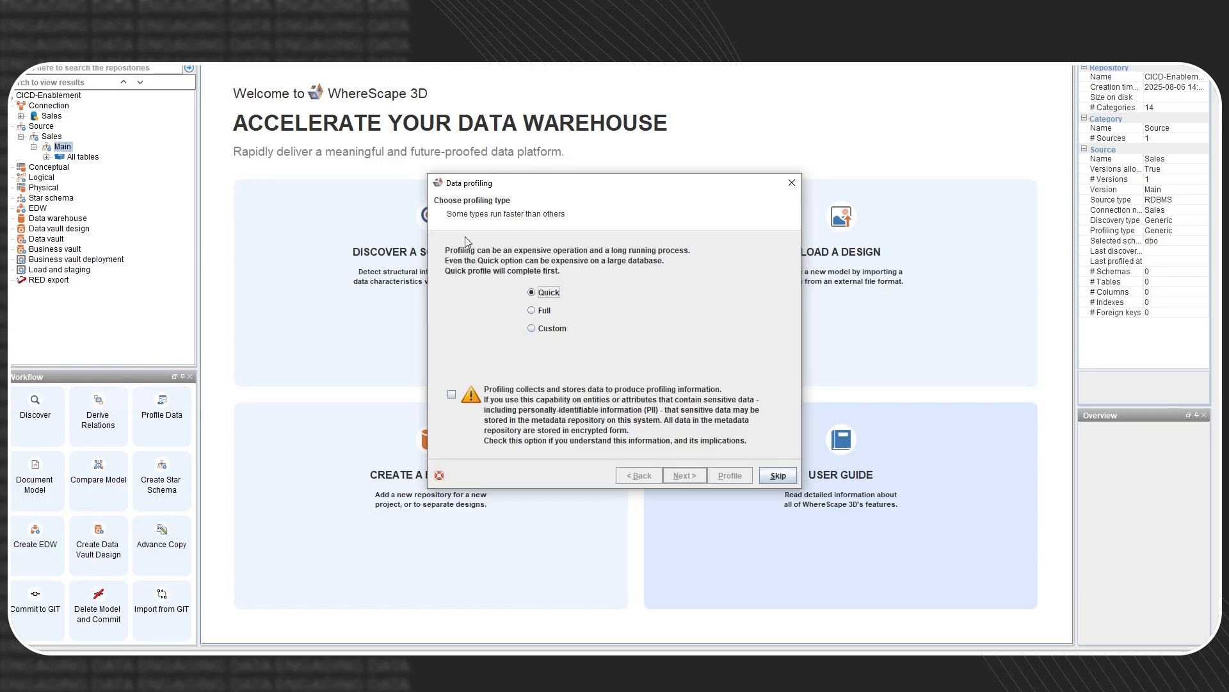
{"action": "left_click", "coordinate": [778, 476]}
- Display the Main model's 30 tables as a diagram, answering the foreign key prompt
{"action": "right_click", "coordinate": [62, 148]}
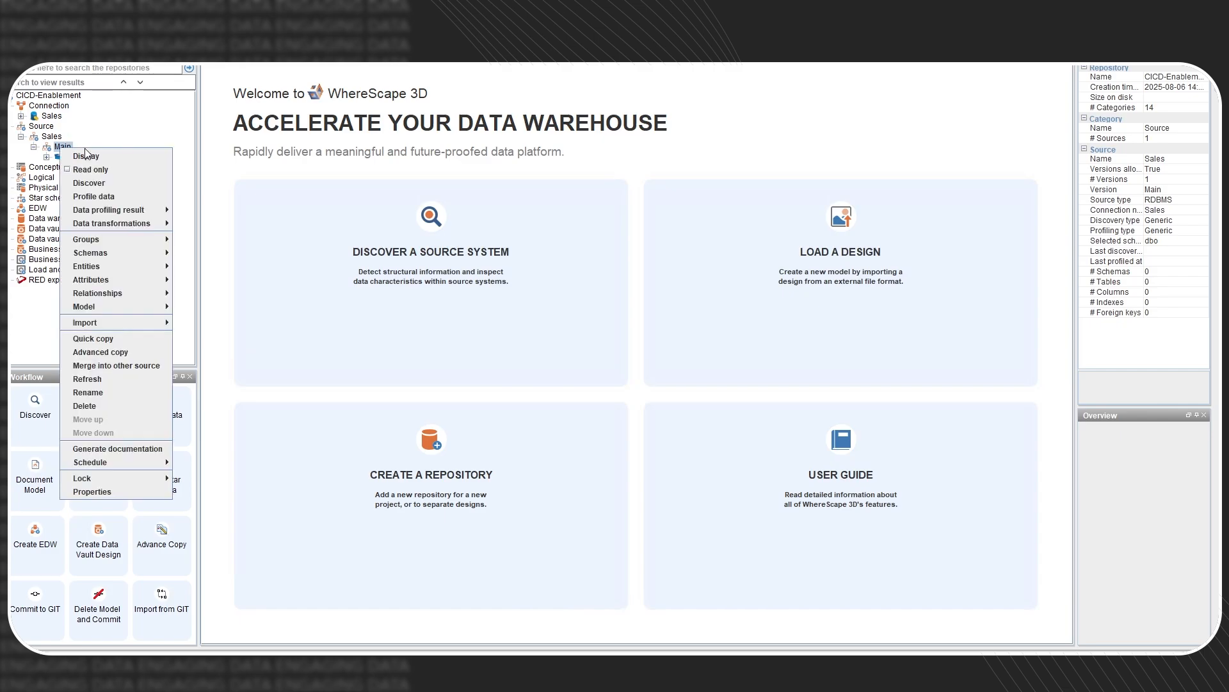
{"action": "left_click", "coordinate": [92, 159]}
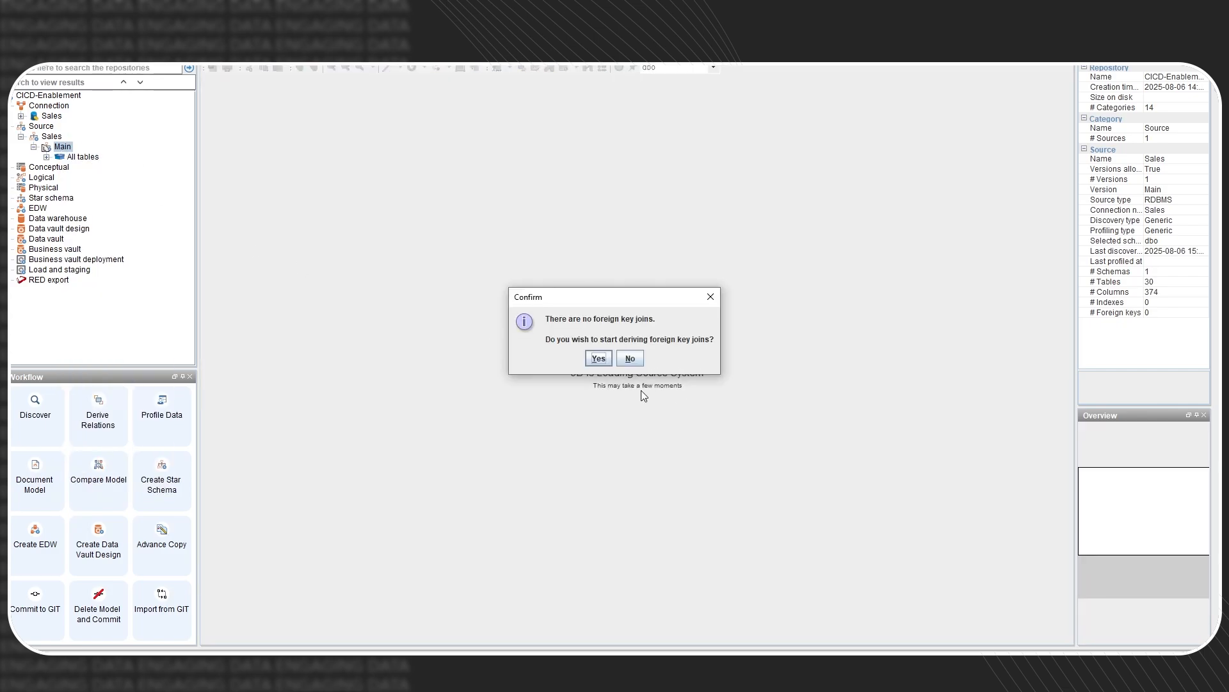
{"action": "left_click", "coordinate": [592, 357]}
{"action": "scroll", "coordinate": [1113, 508], "scroll_direction": "down", "scroll_amount": 7}
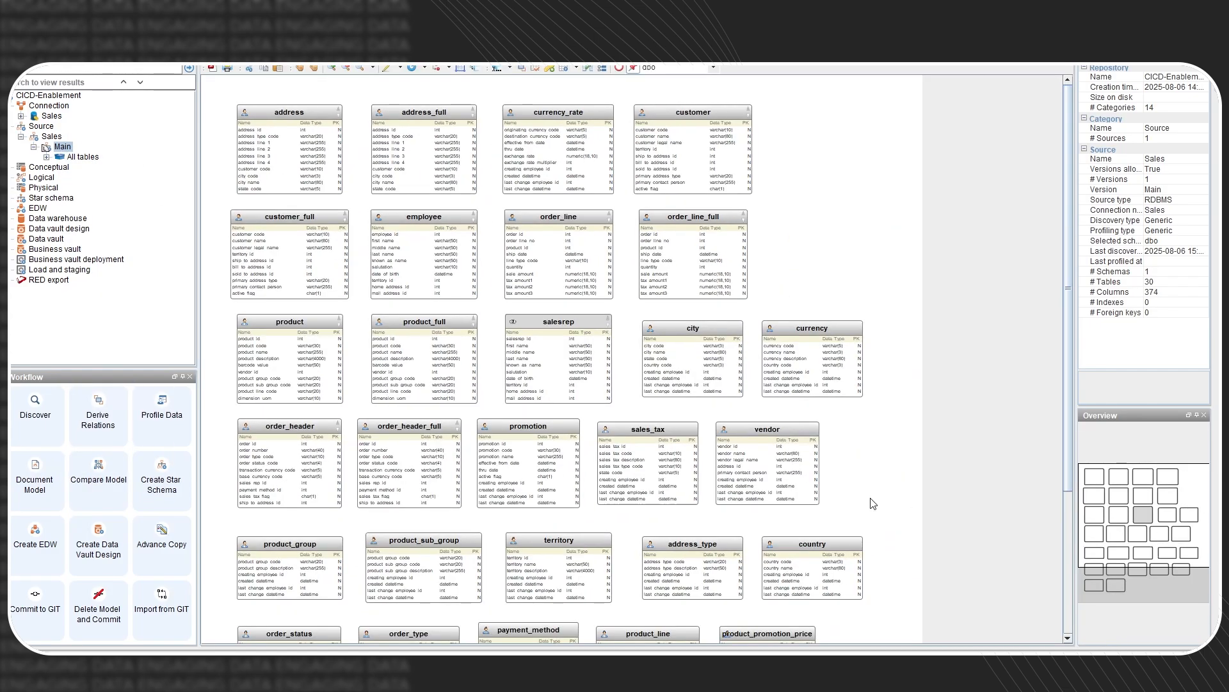
{"action": "mouse_move", "coordinate": [1144, 507]}
{"action": "left_mouse_down"}
{"action": "mouse_move", "coordinate": [1145, 548]}
{"action": "mouse_move", "coordinate": [1148, 483]}
{"action": "left_mouse_up"}
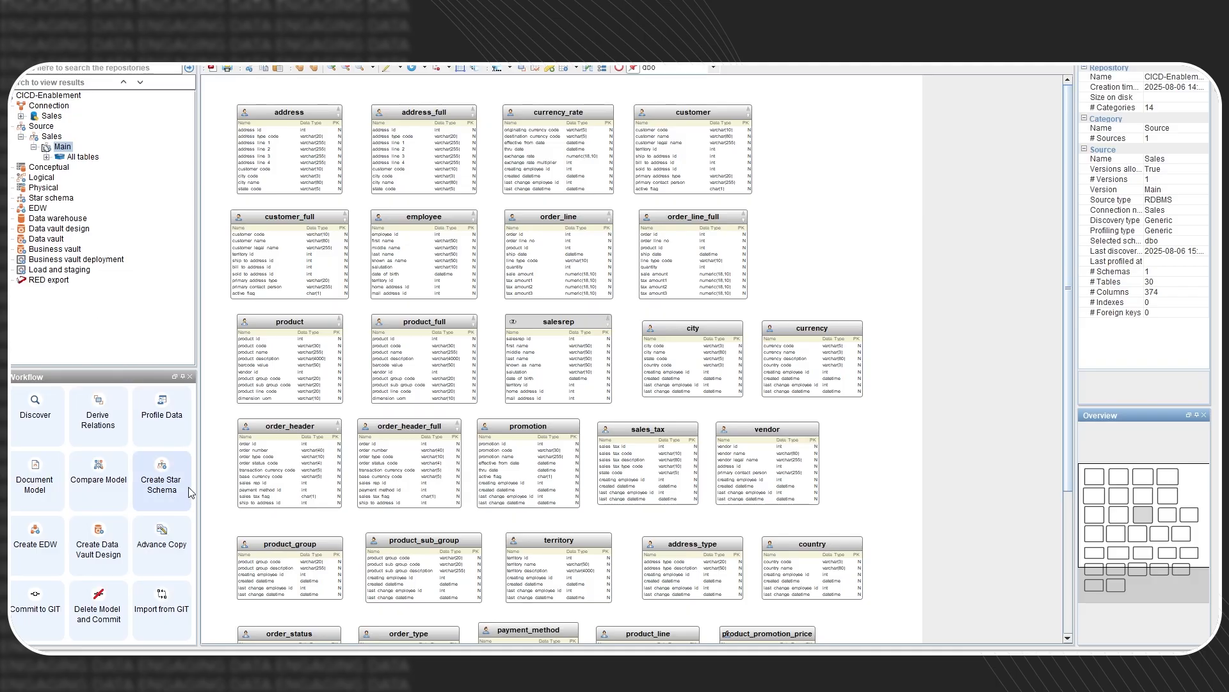
- Commit to Git with message 'Ingested data dfrom the Sales dysten, contributing towards' plus issues #1–#9
{"action": "left_click", "coordinate": [36, 613]}
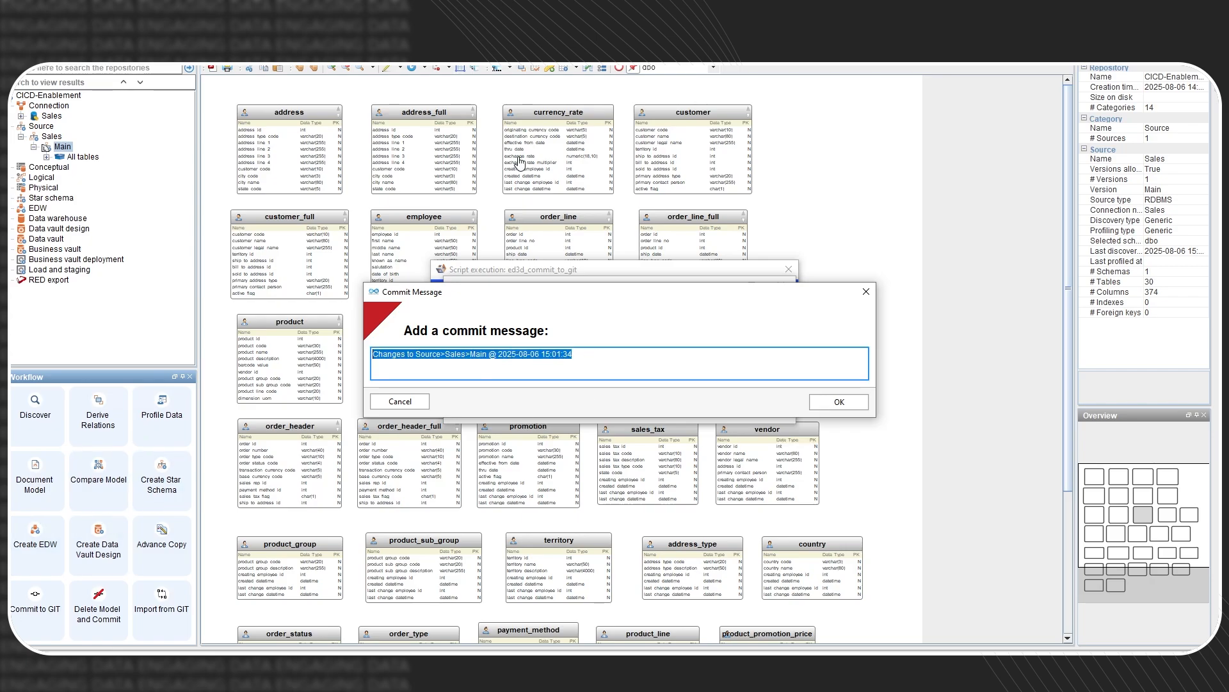
{"action": "key", "text": "BackSpace"}
{"action": "type", "text": "Ing"}
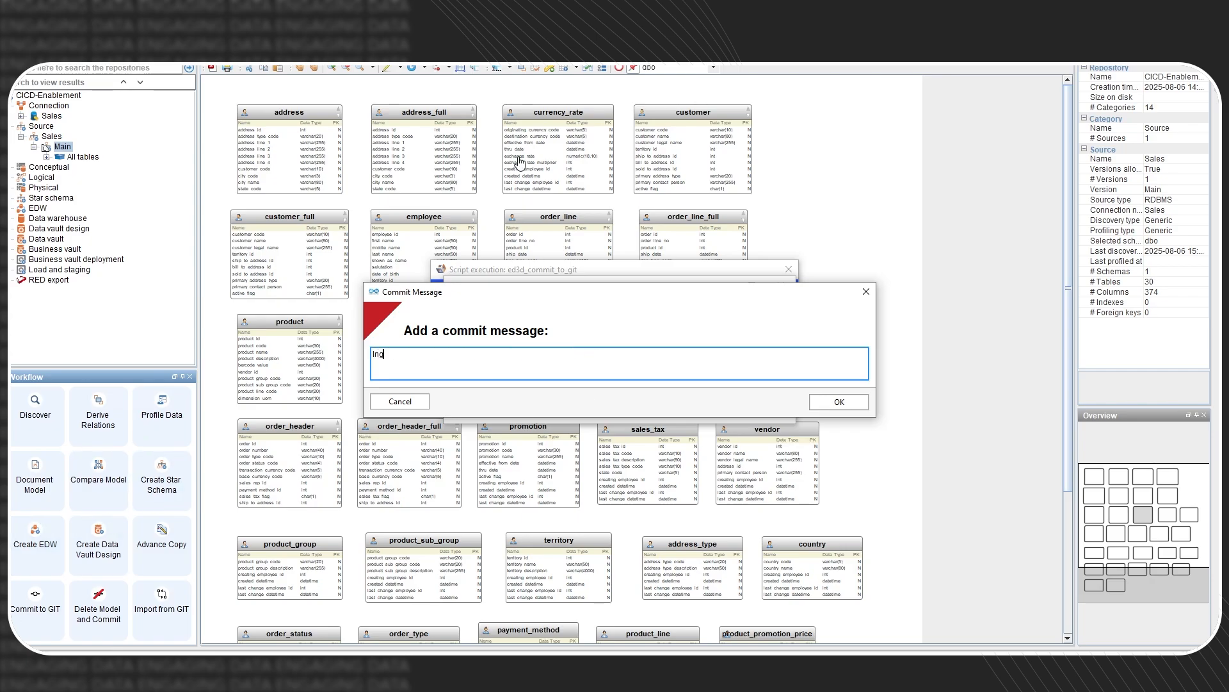
{"action": "type", "text": "ested data dfrom the Sales d"}
{"action": "type", "text": "ysten"}
{"action": "type", "text": ", contributing"}
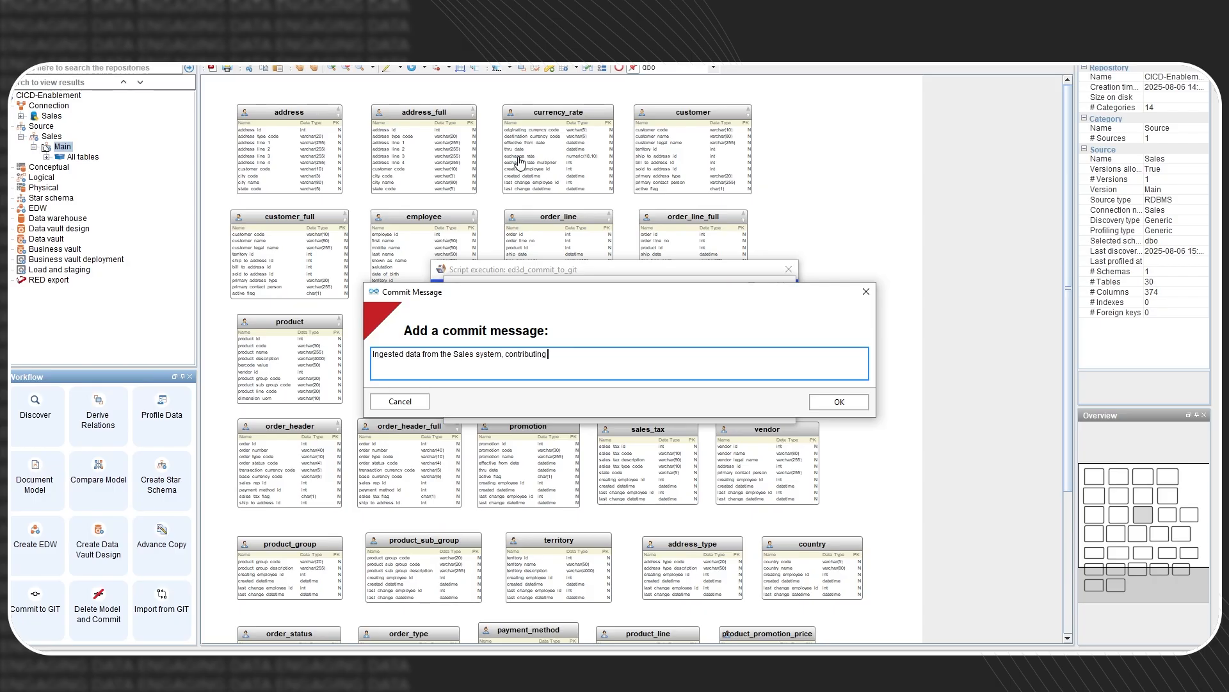
{"action": "type", "text": " towards"}
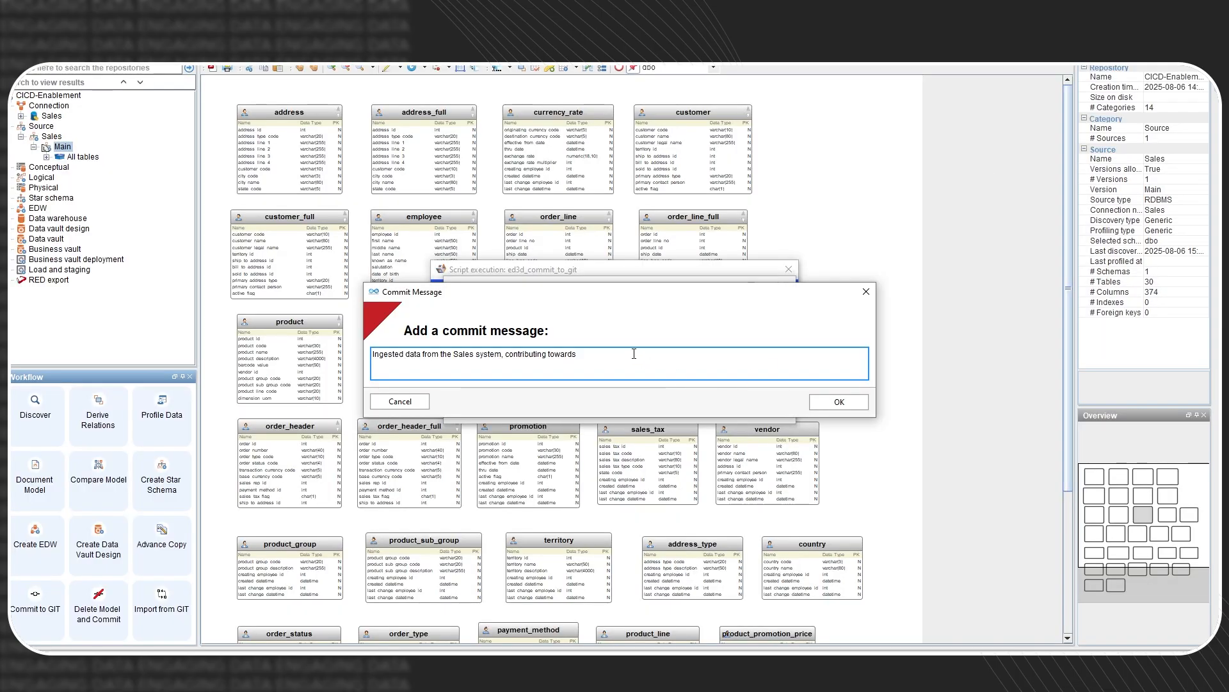
{"action": "type", "text": "#1,#2,#3,#4,#5,#6,#7,#8 & #9"}
{"action": "left_click_drag", "start_coordinate": [707, 358], "coordinate": [575, 357]}
{"action": "left_click", "coordinate": [582, 357]}
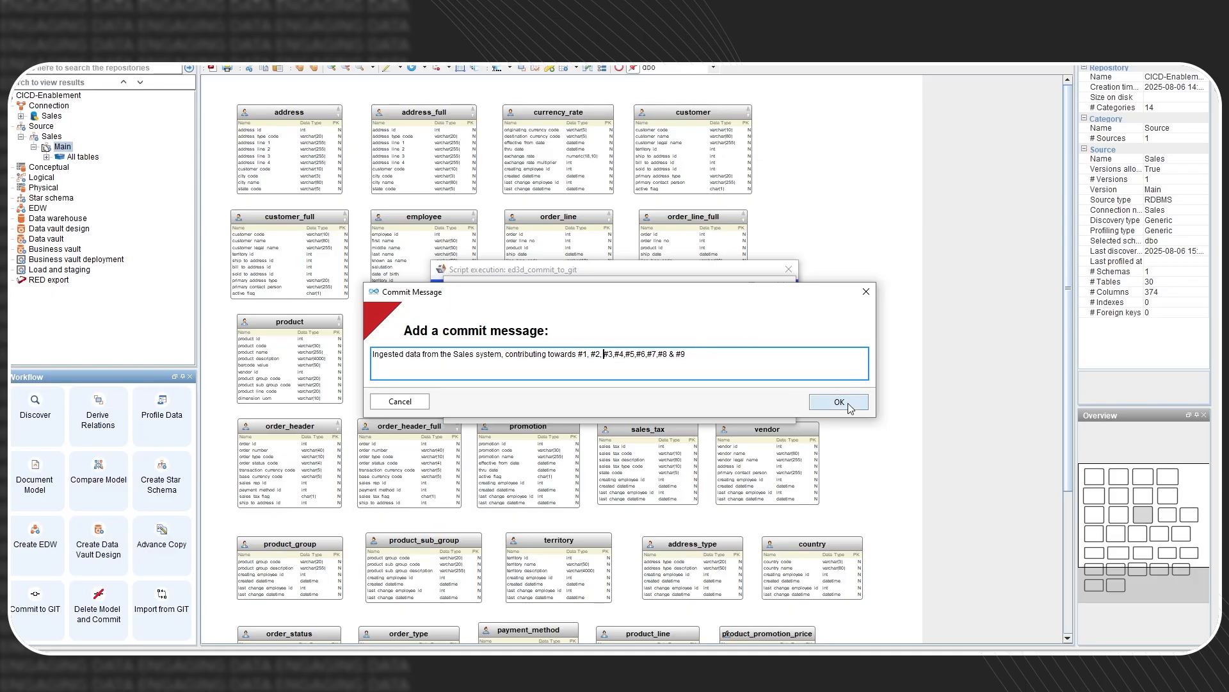
{"action": "key", "text": "Right"}
{"action": "key", "text": "Right"}
{"action": "key", "text": "Right"}
{"action": "left_click", "coordinate": [839, 401]}
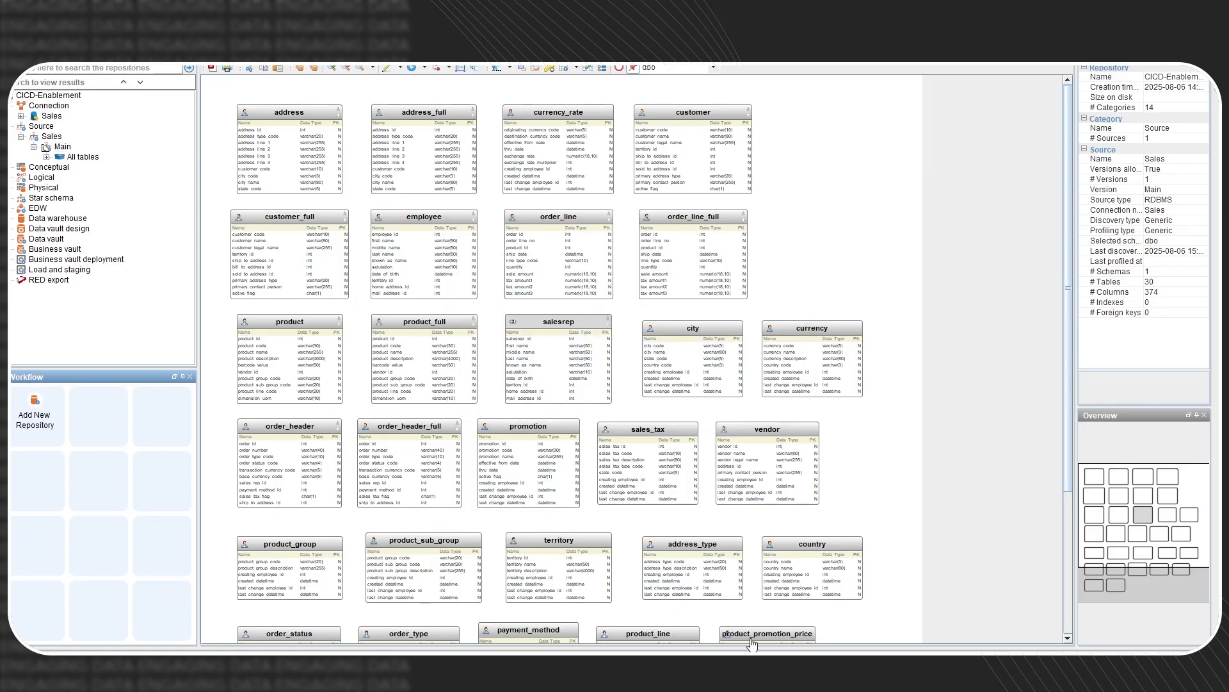
- Close the script dialog and view the repository code on GitHub's development branch
{"action": "left_click", "coordinate": [705, 384]}
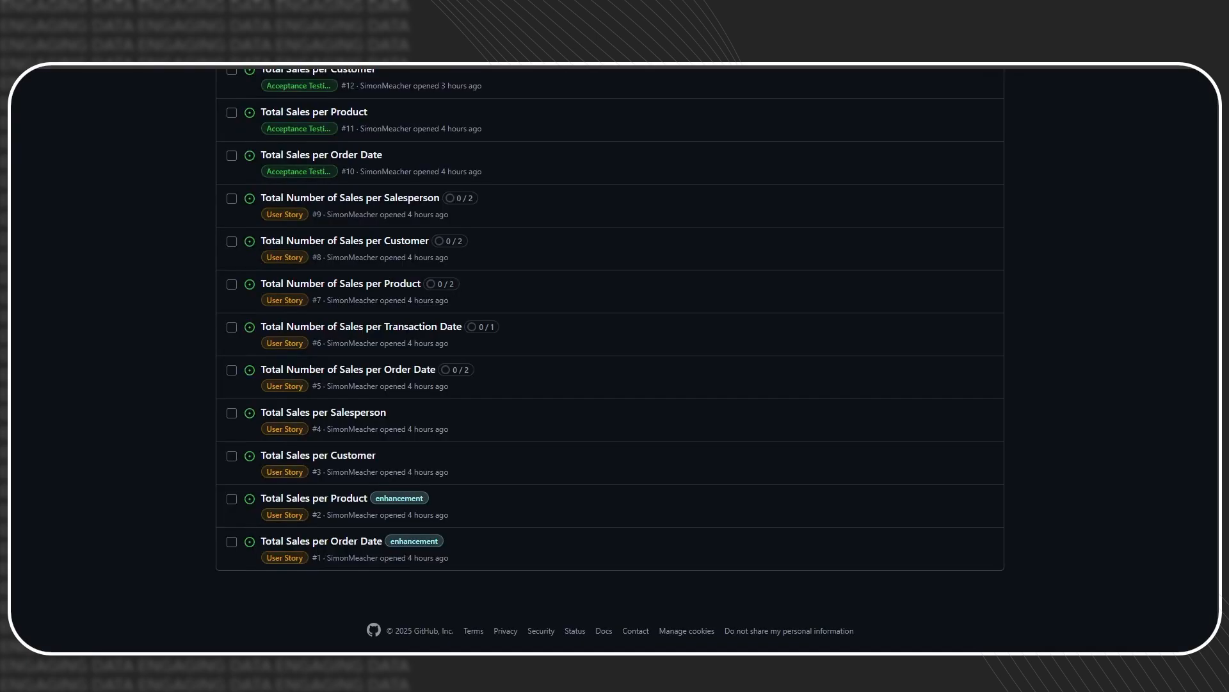
{"action": "scroll", "coordinate": [288, 448], "scroll_direction": "up", "scroll_amount": 6}
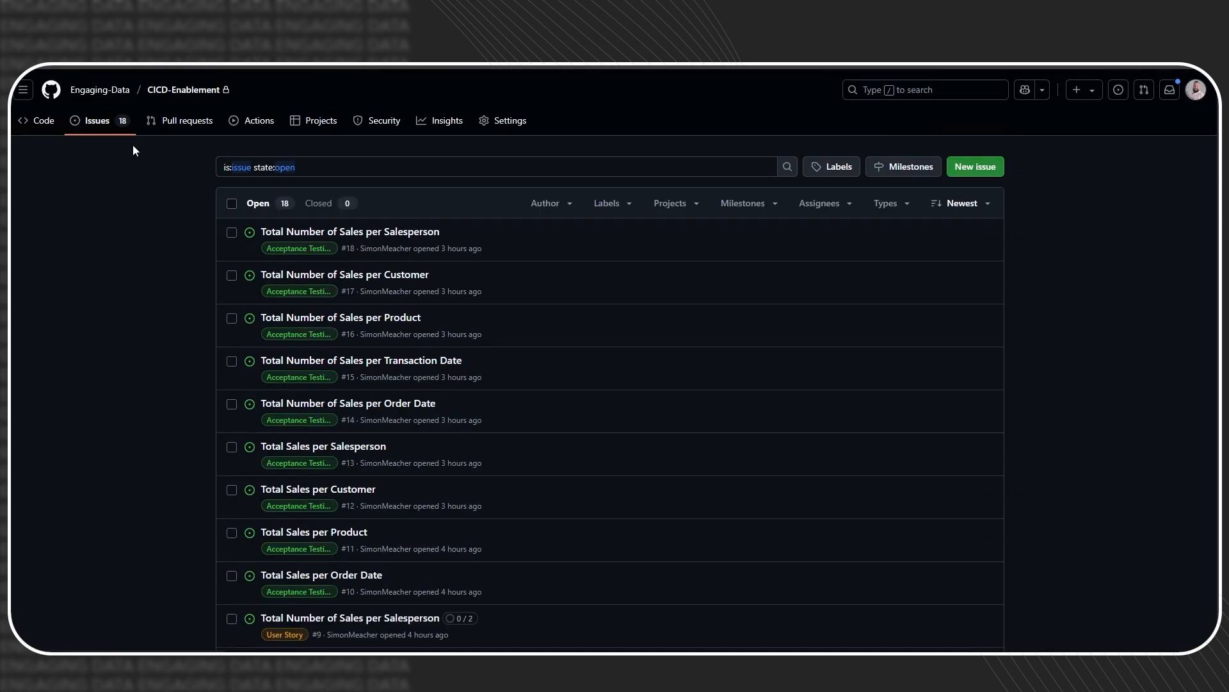
{"action": "left_click", "coordinate": [36, 125]}
{"action": "left_click", "coordinate": [274, 246]}
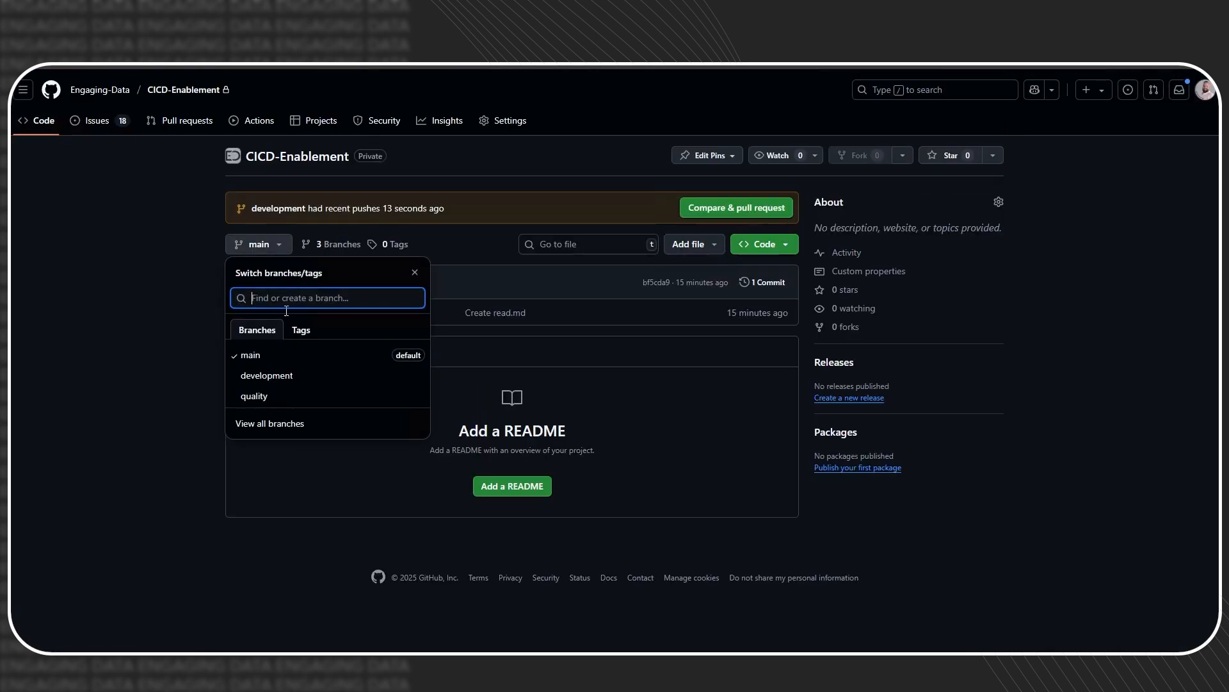
{"action": "left_click", "coordinate": [282, 380]}
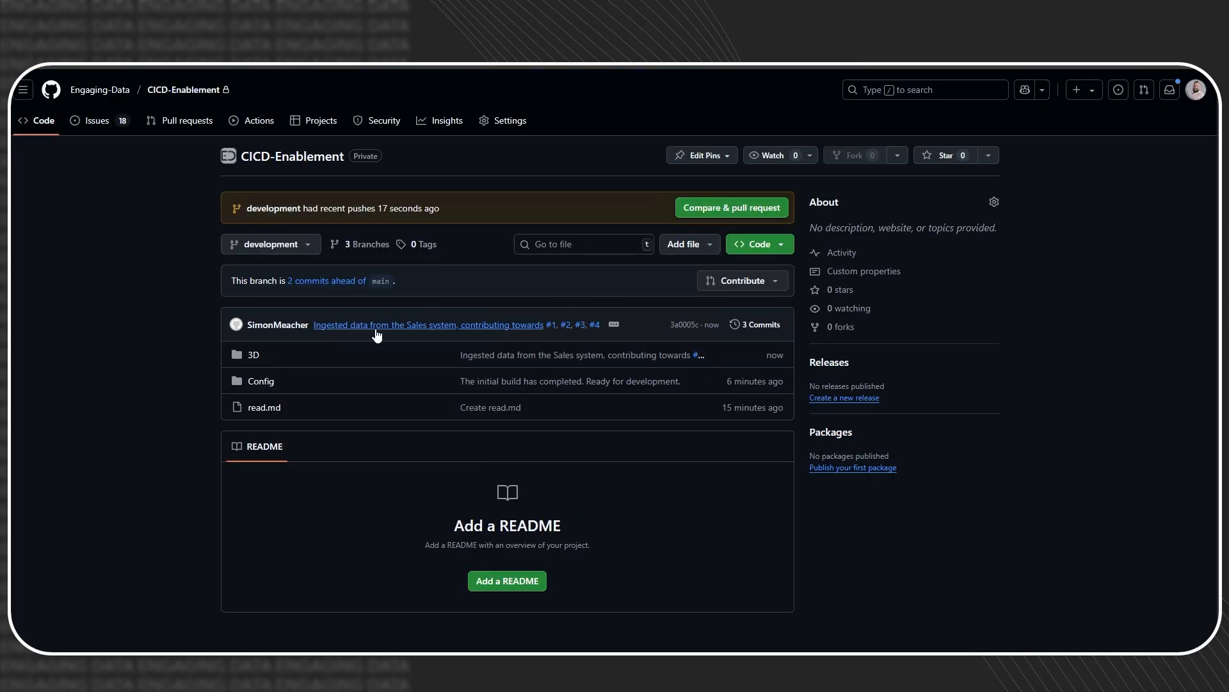
- Follow issue #2 from the commit message, then open commit 3a0005c
{"action": "mouse_move", "coordinate": [533, 333]}
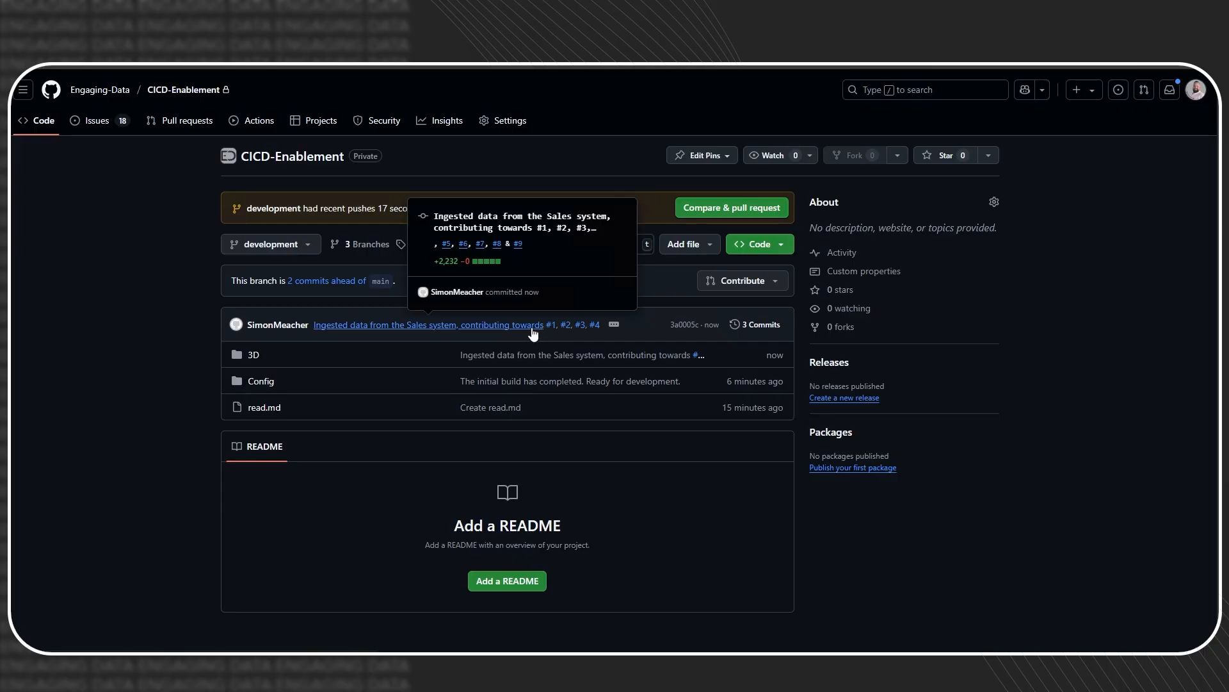
{"action": "left_click", "coordinate": [565, 325]}
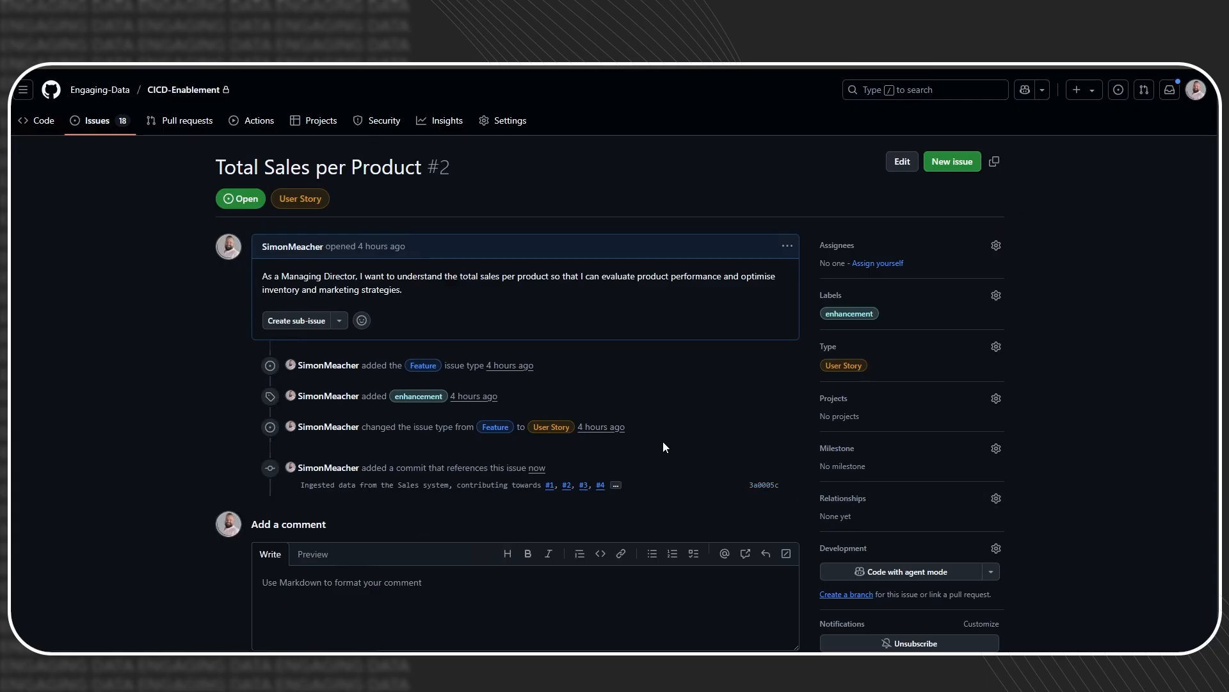
{"action": "left_click", "coordinate": [766, 486]}
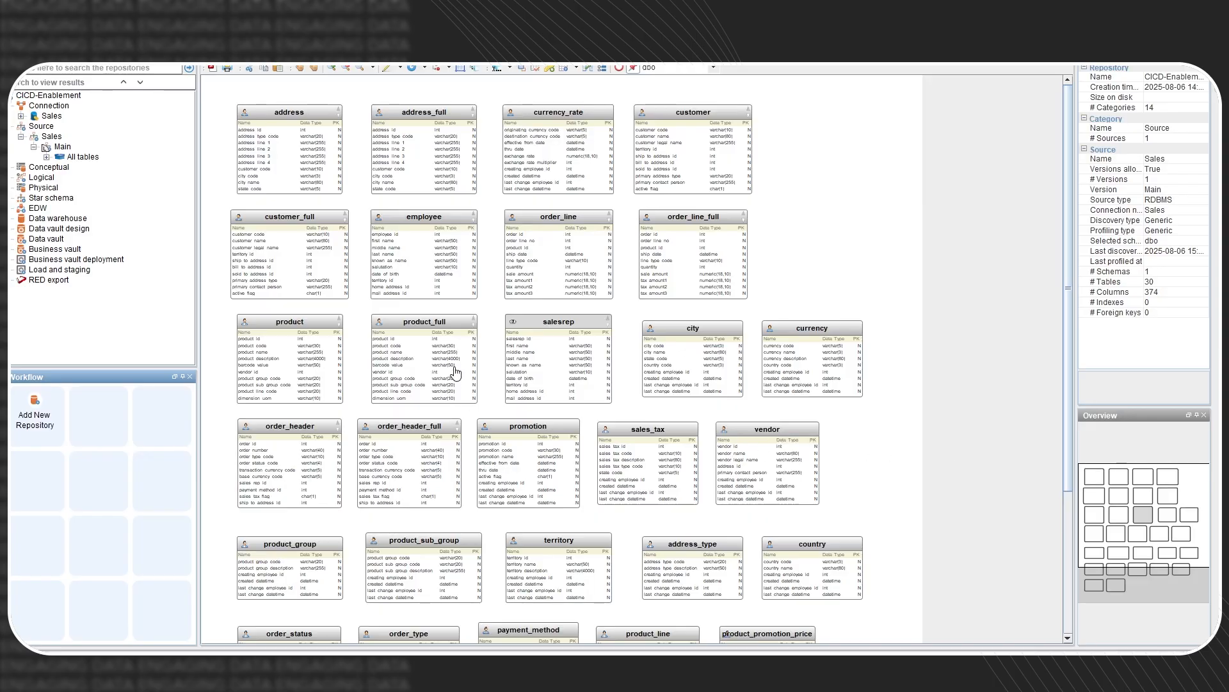
- Start Derive Relations for the Main model under Source > Sales
{"action": "left_click", "coordinate": [60, 148]}
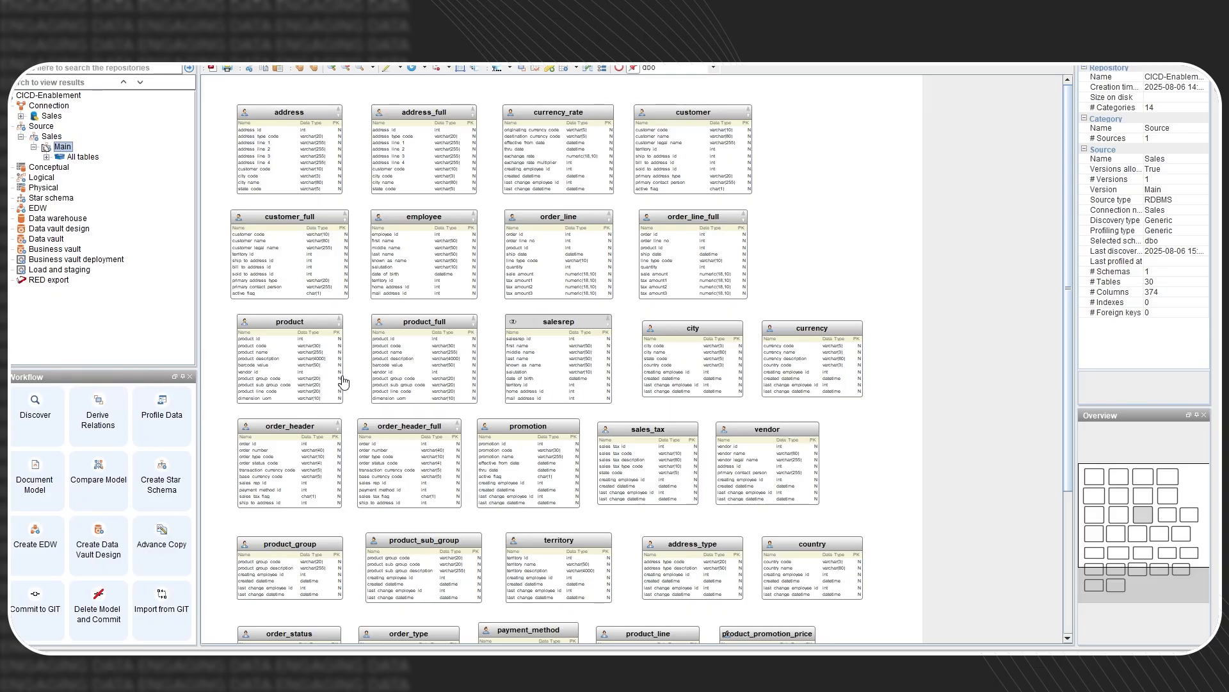
{"action": "left_click", "coordinate": [113, 411]}
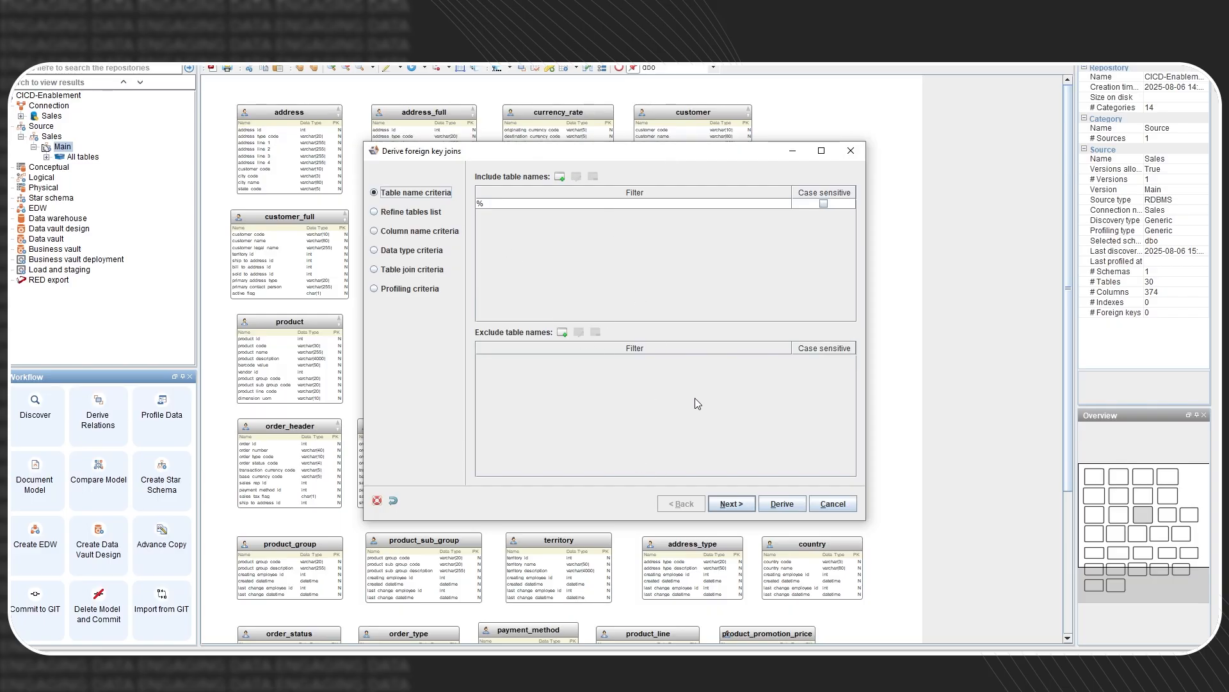
- Exclude datetime and numeric data types from the join criteria, then derive the foreign key joins
{"action": "left_click", "coordinate": [724, 505]}
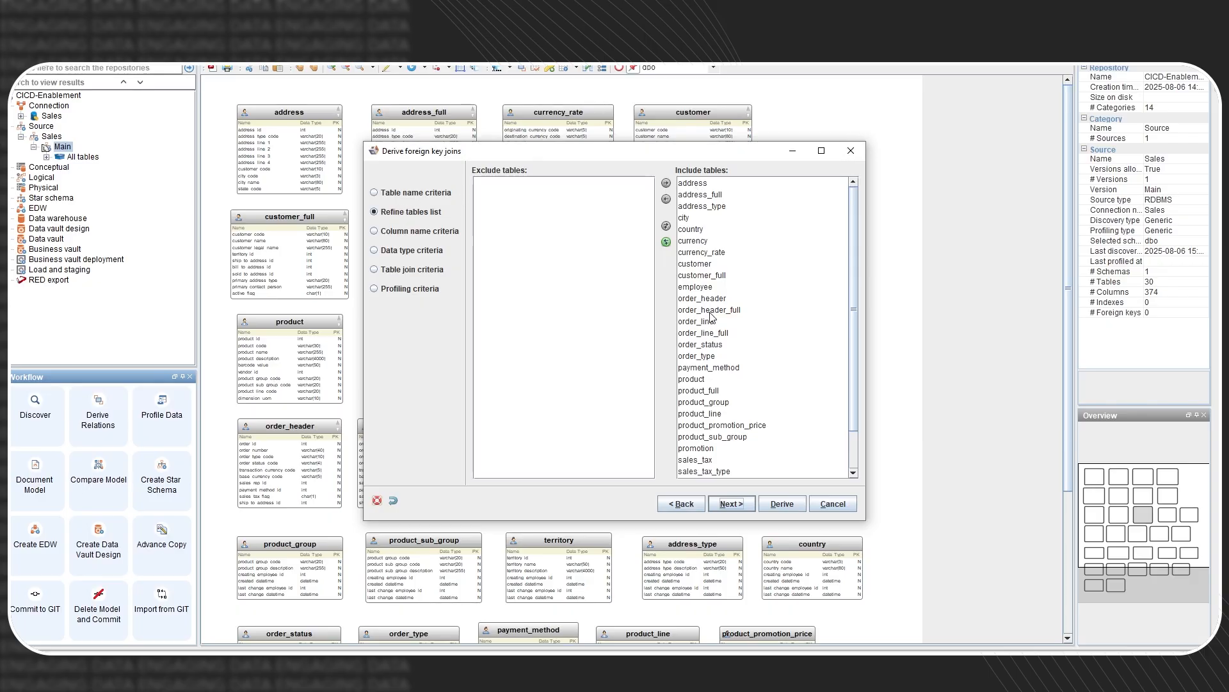
{"action": "left_click", "coordinate": [731, 504]}
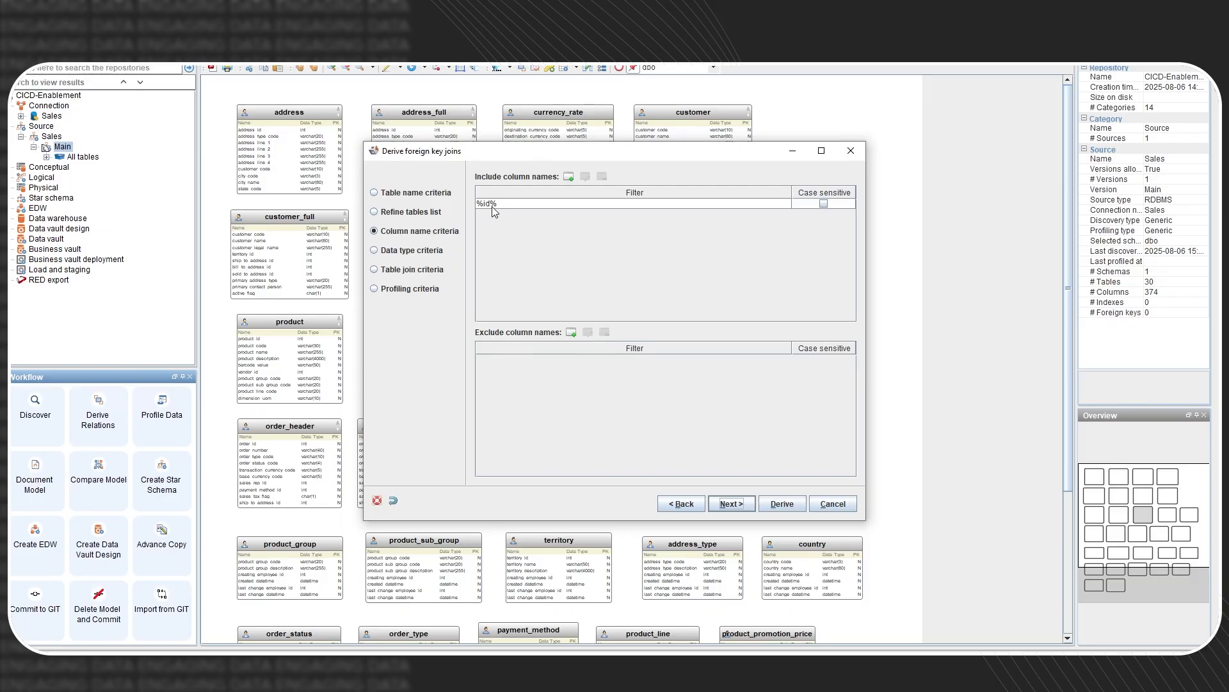
{"action": "left_click", "coordinate": [433, 252]}
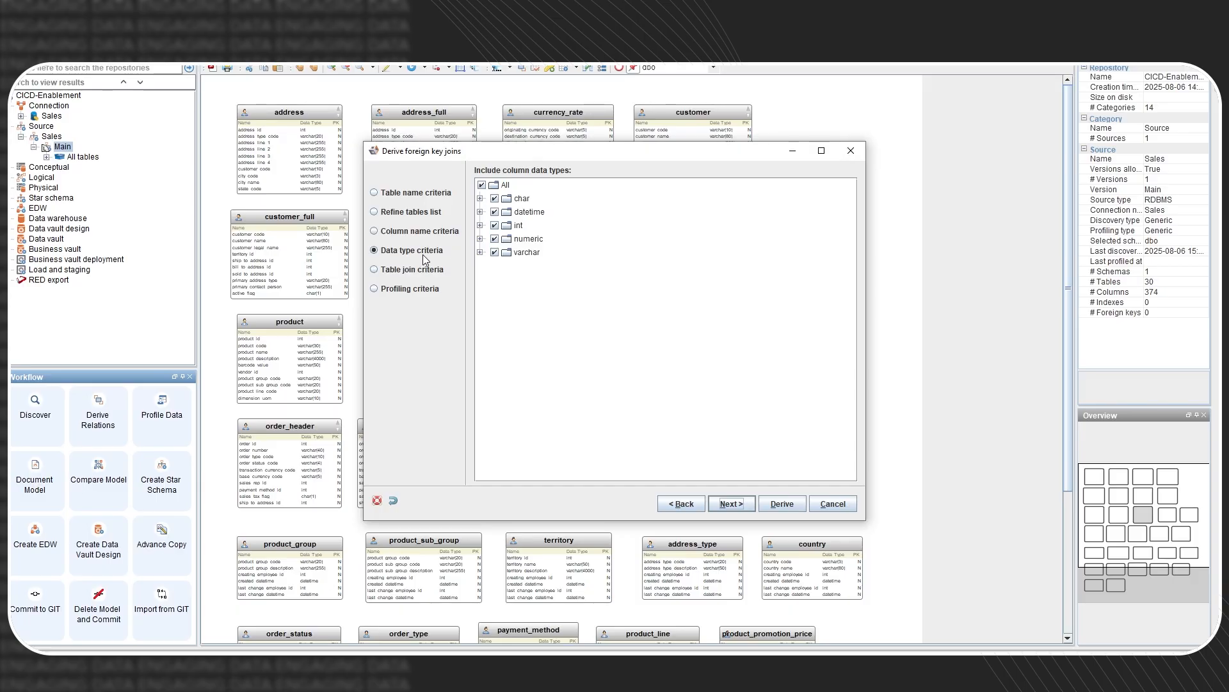
{"action": "left_click", "coordinate": [494, 212]}
{"action": "left_click", "coordinate": [480, 238]}
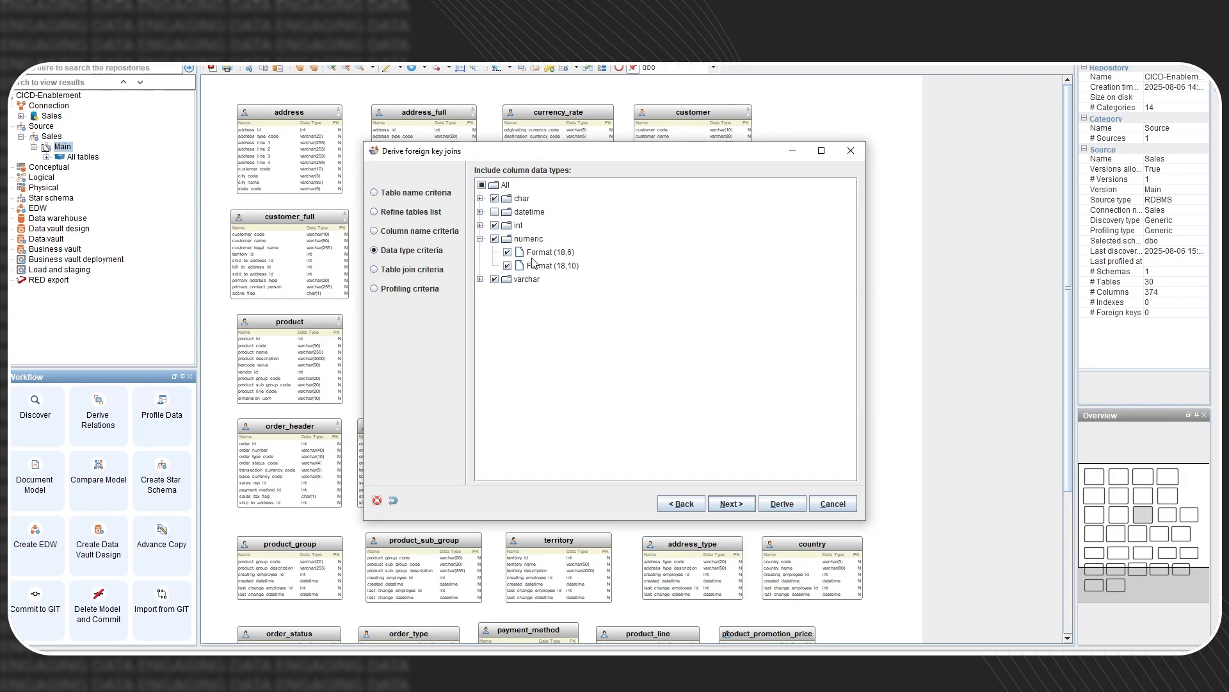
{"action": "left_click", "coordinate": [495, 239]}
{"action": "left_click", "coordinate": [480, 239]}
{"action": "left_click", "coordinate": [744, 506]}
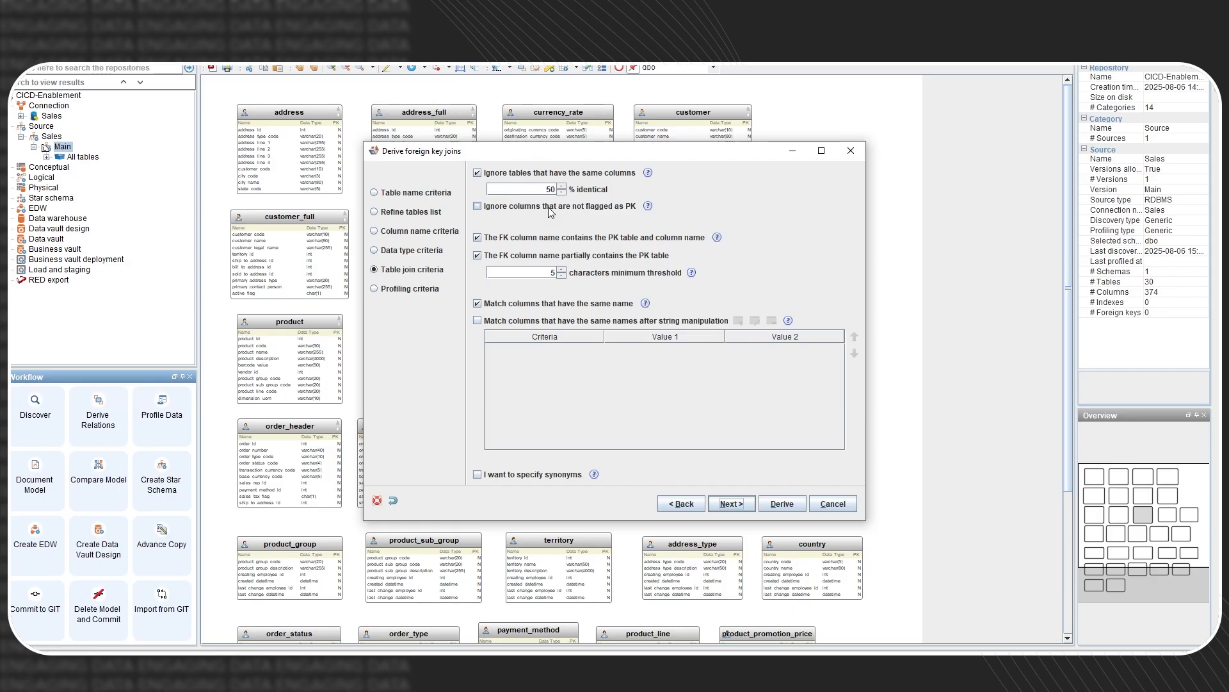
{"action": "left_click", "coordinate": [731, 504]}
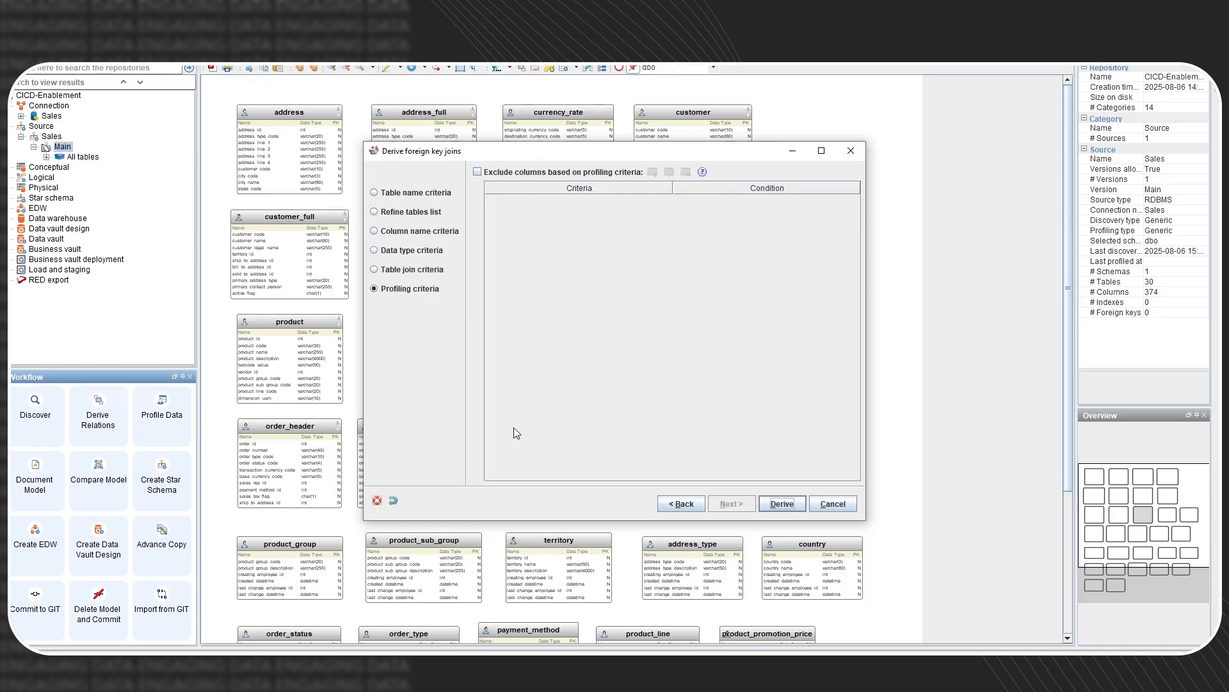
{"action": "left_click", "coordinate": [774, 502]}
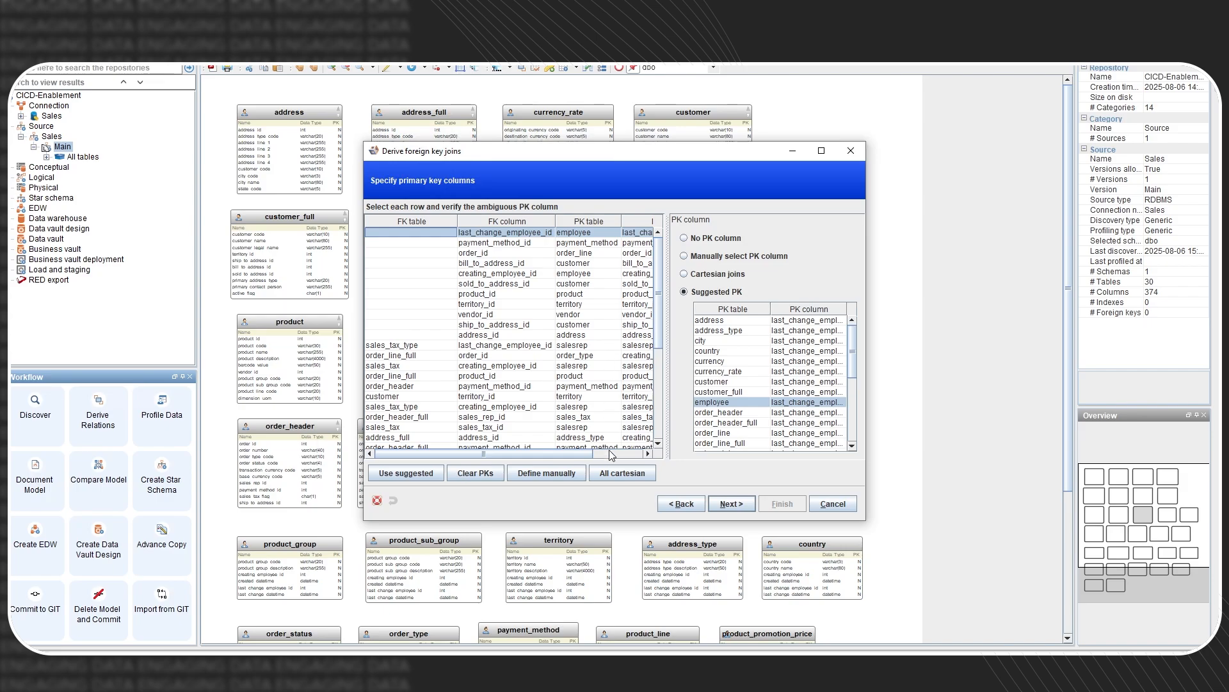
- Review the suggested primary key columns and create all 90 derived foreign key joins
{"action": "left_click_drag", "start_coordinate": [579, 455], "coordinate": [629, 455]}
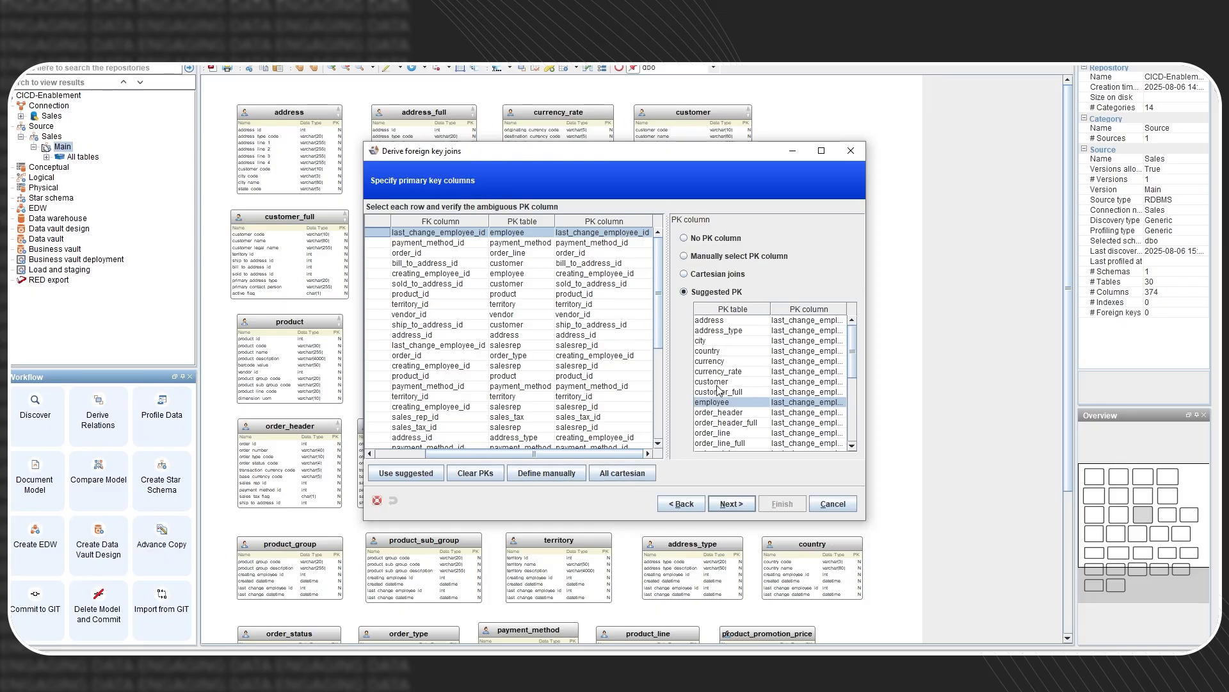
{"action": "scroll", "coordinate": [717, 388], "scroll_direction": "down", "scroll_amount": 6}
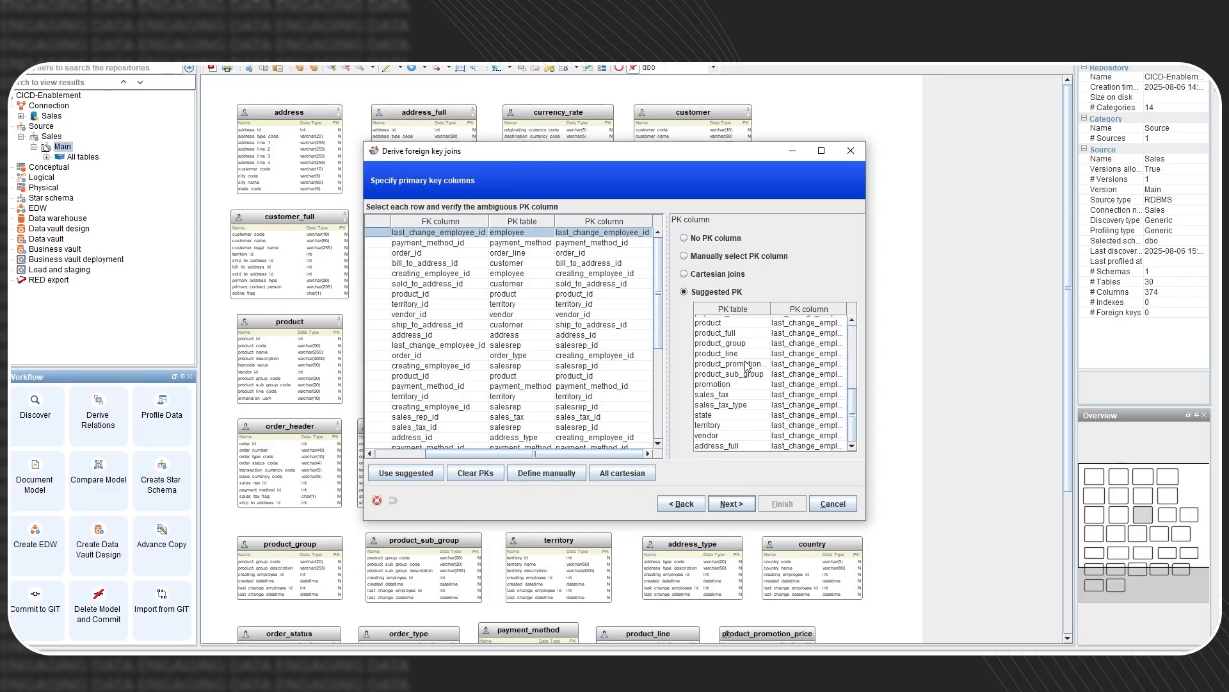
{"action": "left_click", "coordinate": [742, 504]}
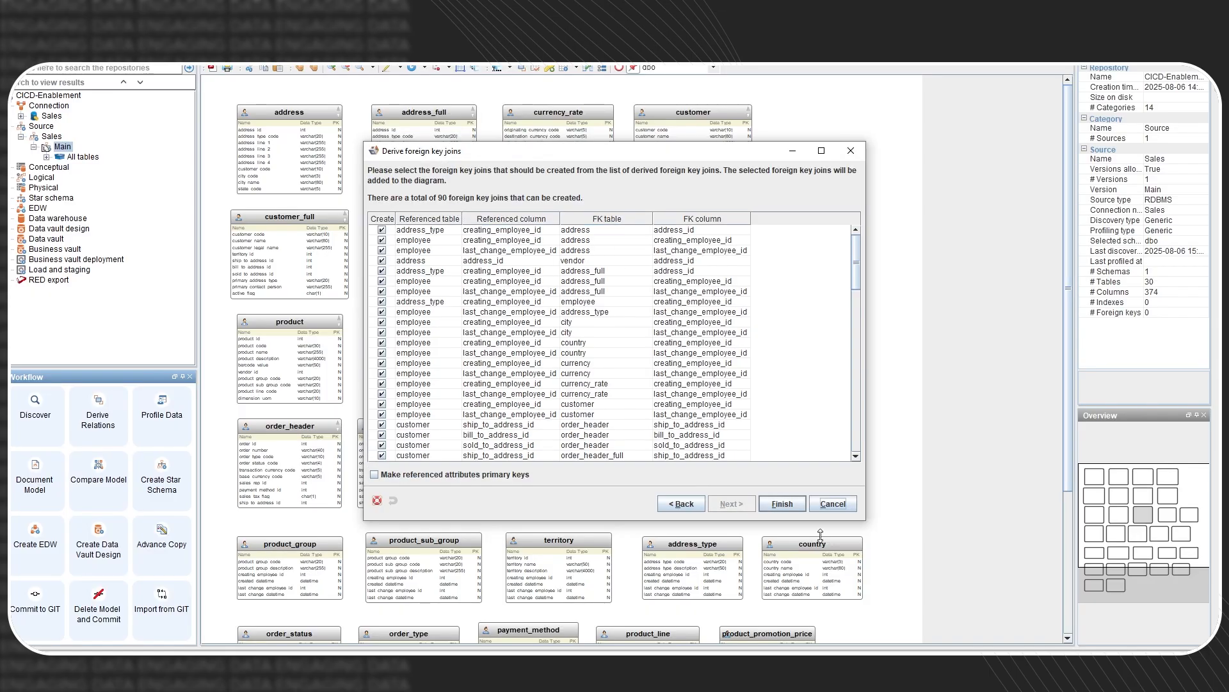
{"action": "left_click", "coordinate": [782, 504]}
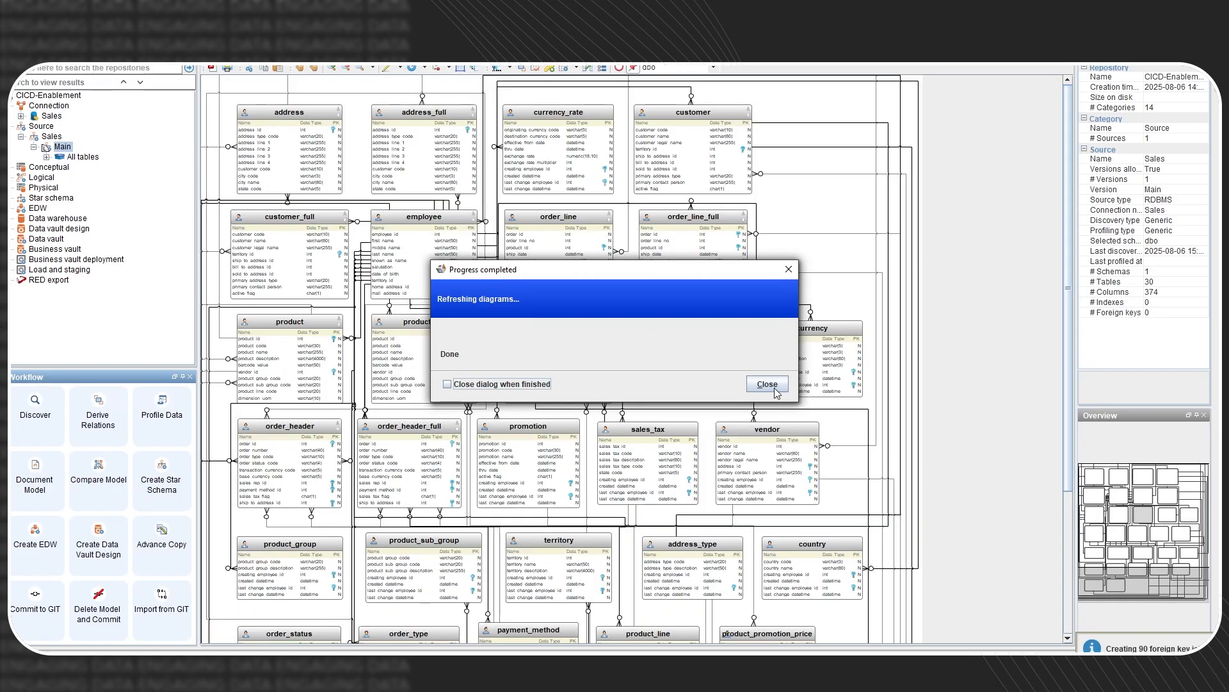
- Dismiss the completion notices and re-lay out the diagram horizontally, discarding old table positions
{"action": "left_click", "coordinate": [712, 383]}
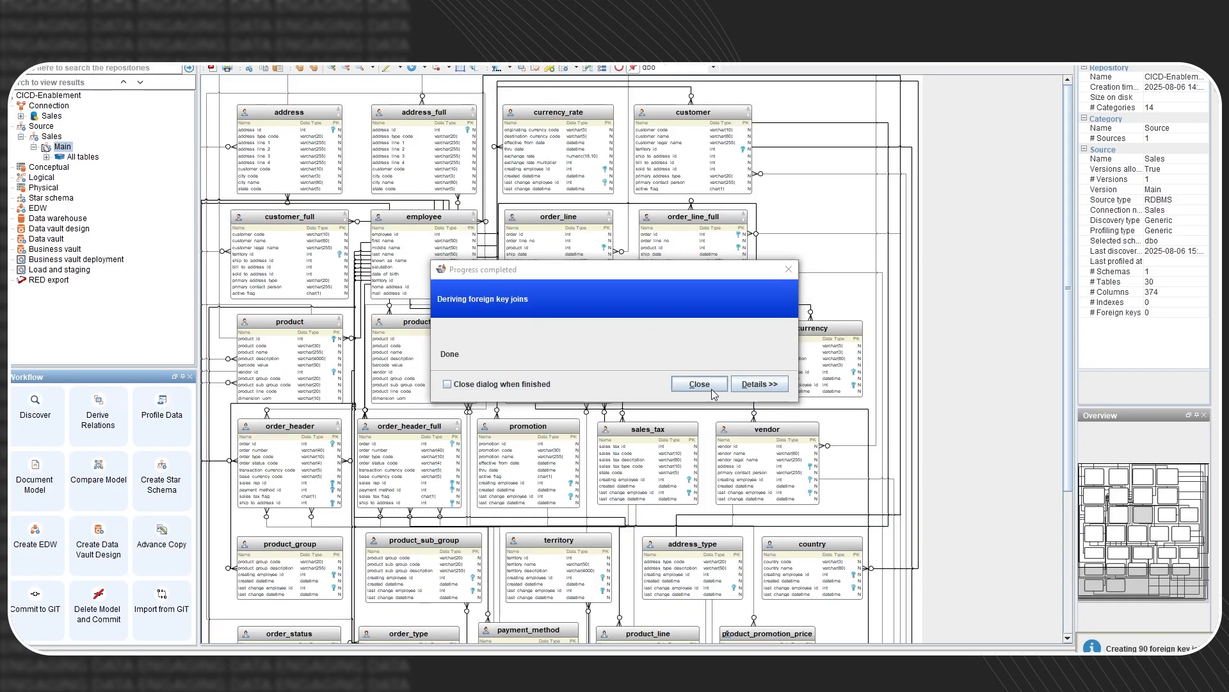
{"action": "left_click", "coordinate": [698, 383]}
{"action": "left_click", "coordinate": [767, 384]}
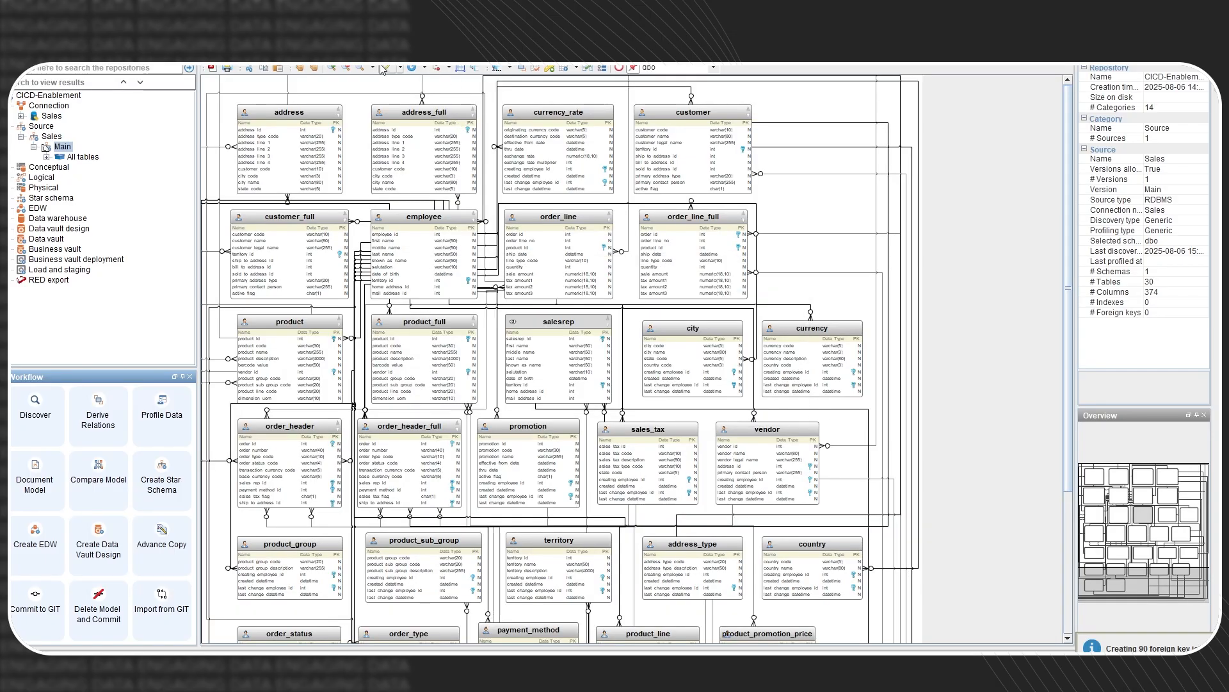
{"action": "left_click", "coordinate": [399, 68]}
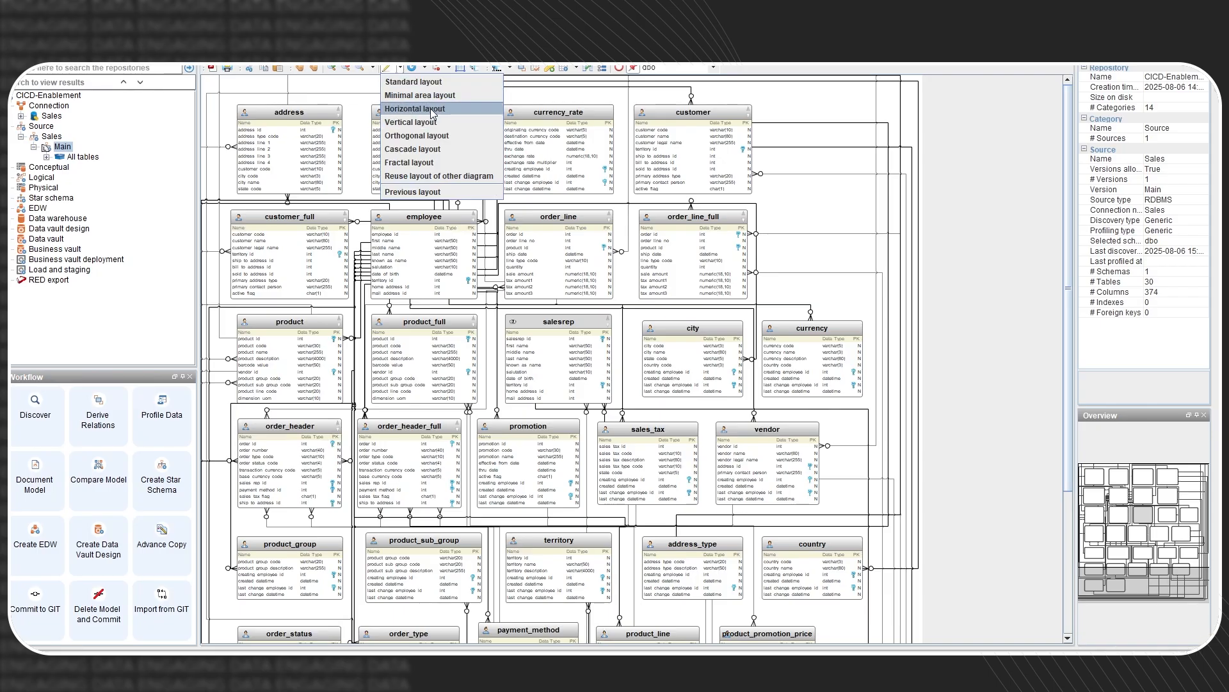
{"action": "left_click", "coordinate": [434, 110]}
{"action": "left_click", "coordinate": [598, 353]}
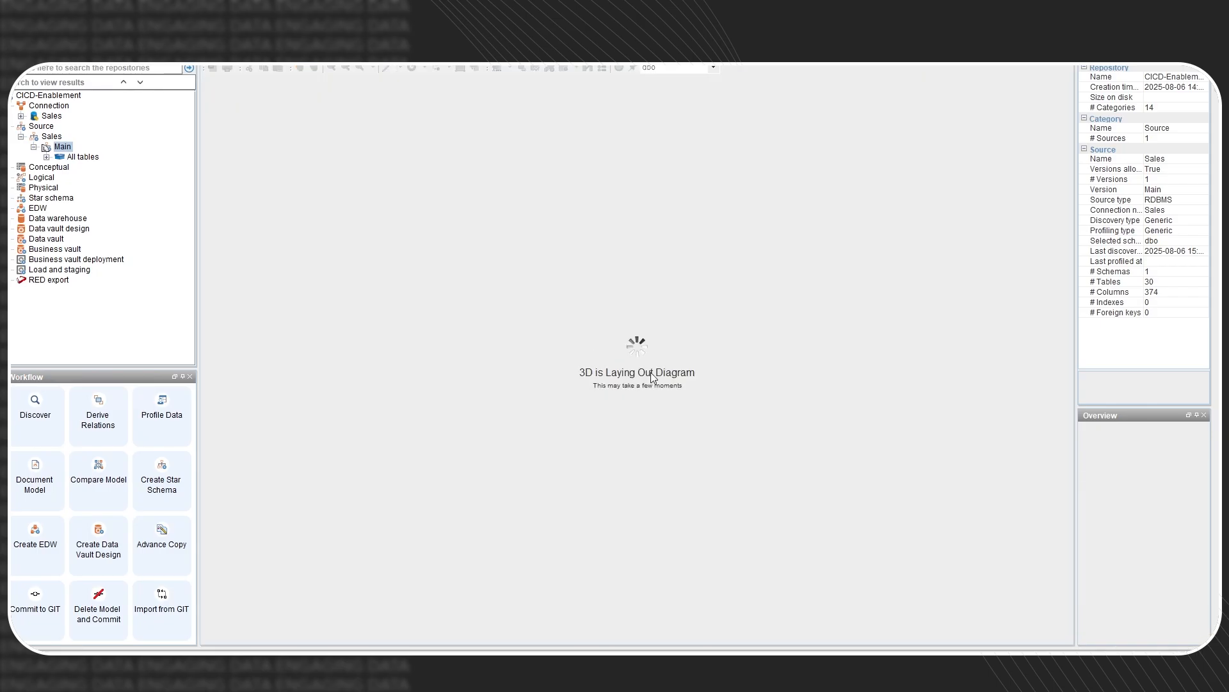
{"action": "scroll", "coordinate": [1160, 507], "scroll_direction": "down", "scroll_amount": 6}
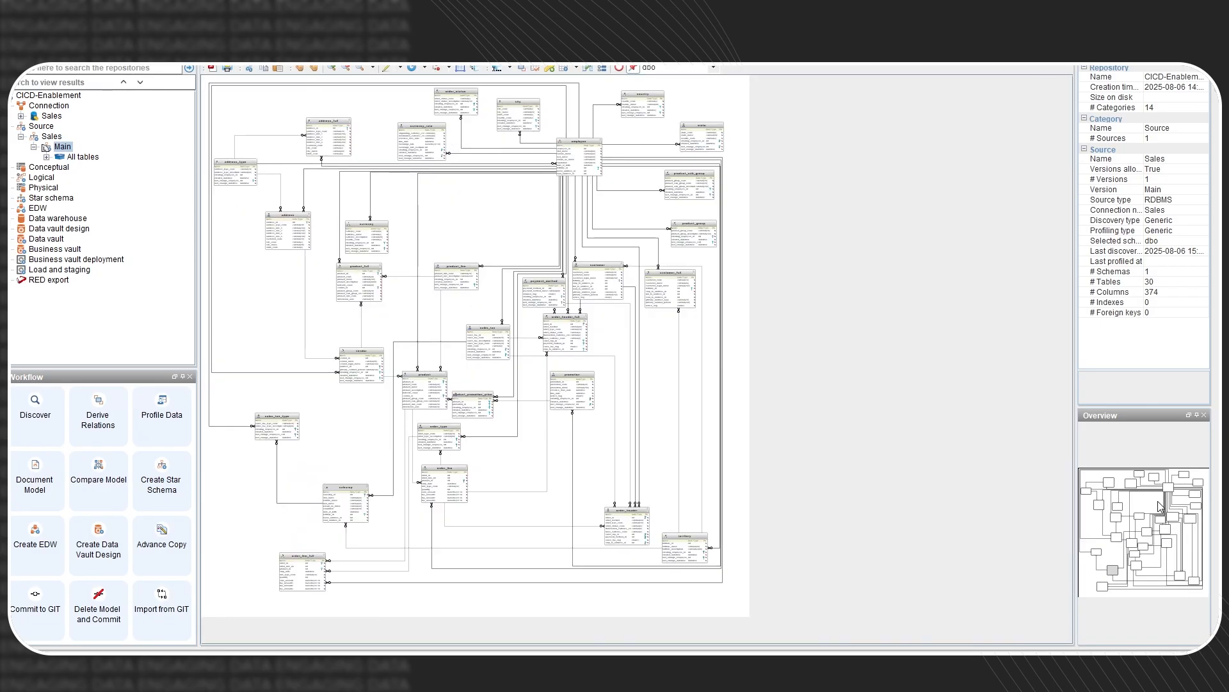
{"action": "scroll", "coordinate": [1160, 508], "scroll_direction": "up", "scroll_amount": 3}
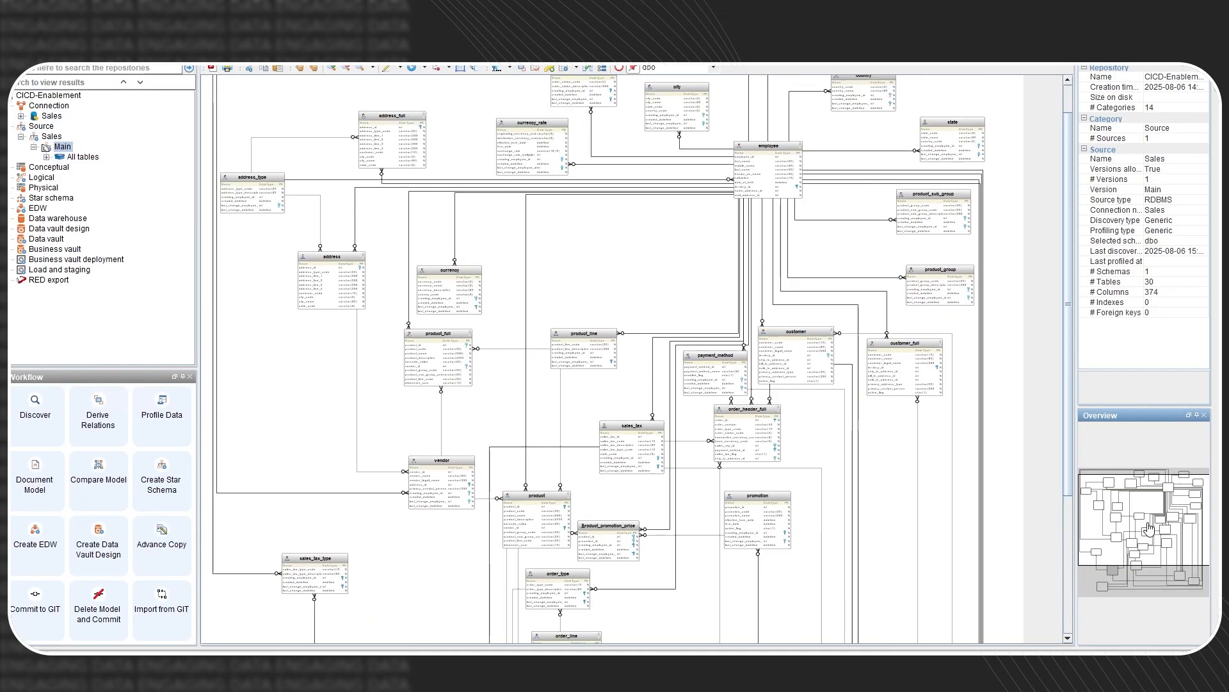
{"action": "left_click_drag", "start_coordinate": [1150, 528], "coordinate": [1148, 518]}
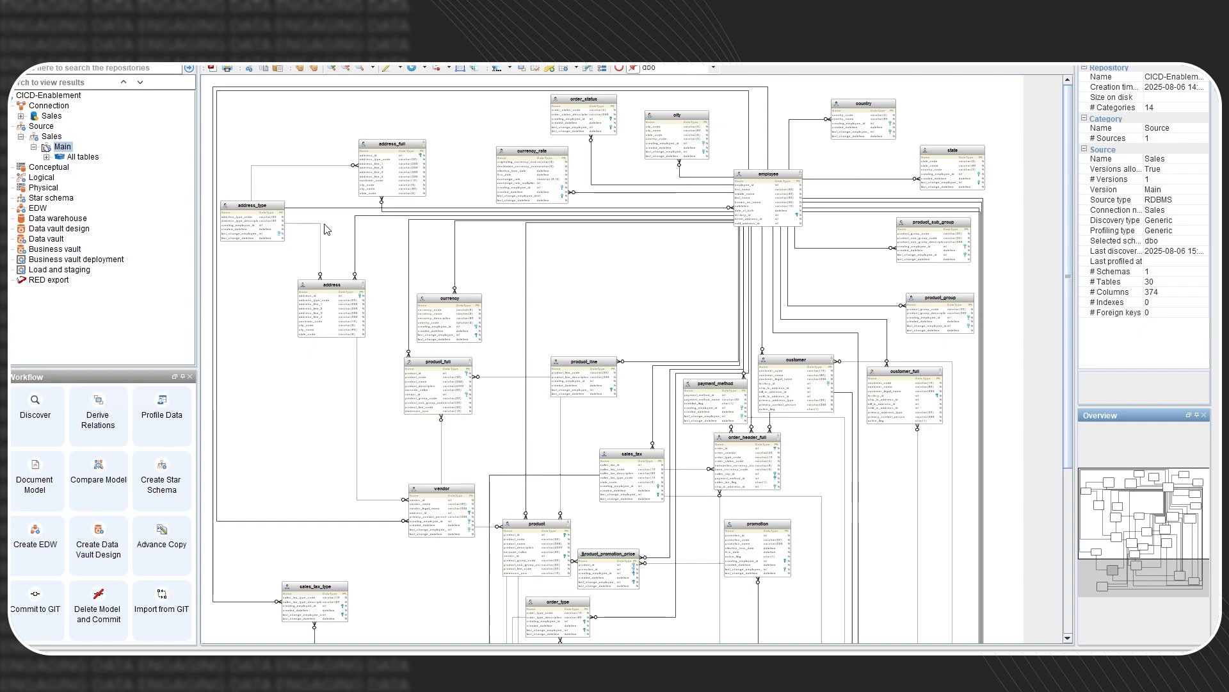
{"action": "scroll", "coordinate": [473, 562], "scroll_direction": "down", "scroll_amount": 1}
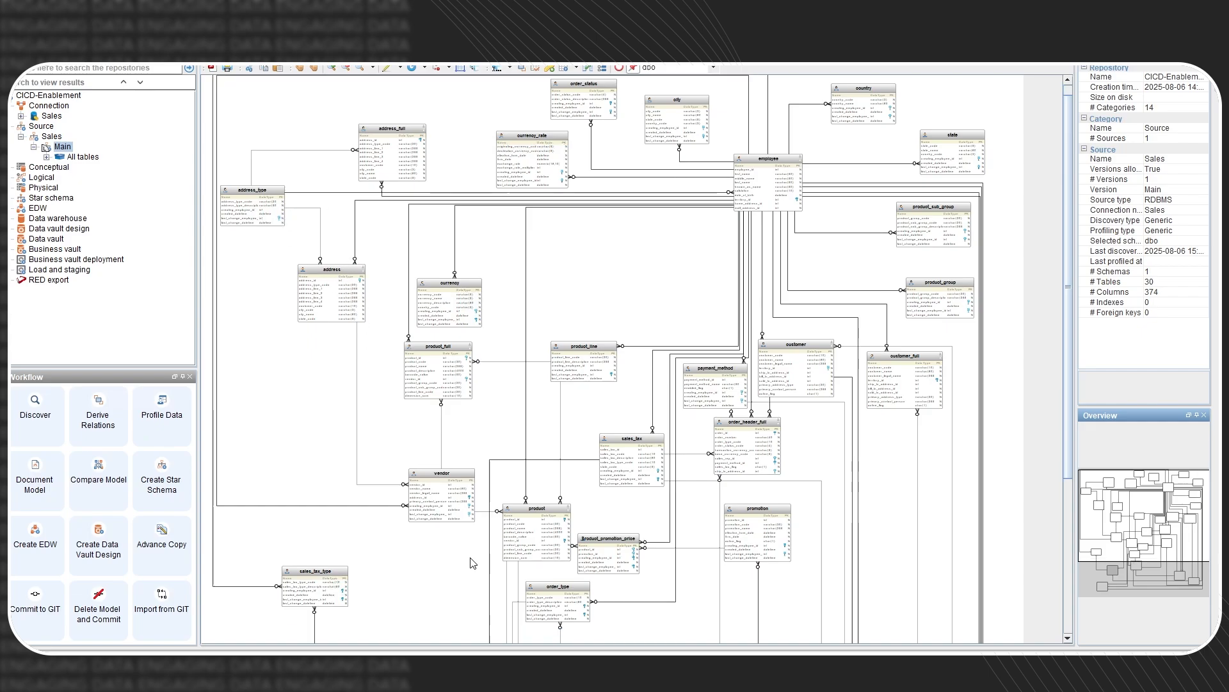
{"action": "scroll", "coordinate": [473, 563], "scroll_direction": "down", "scroll_amount": 1}
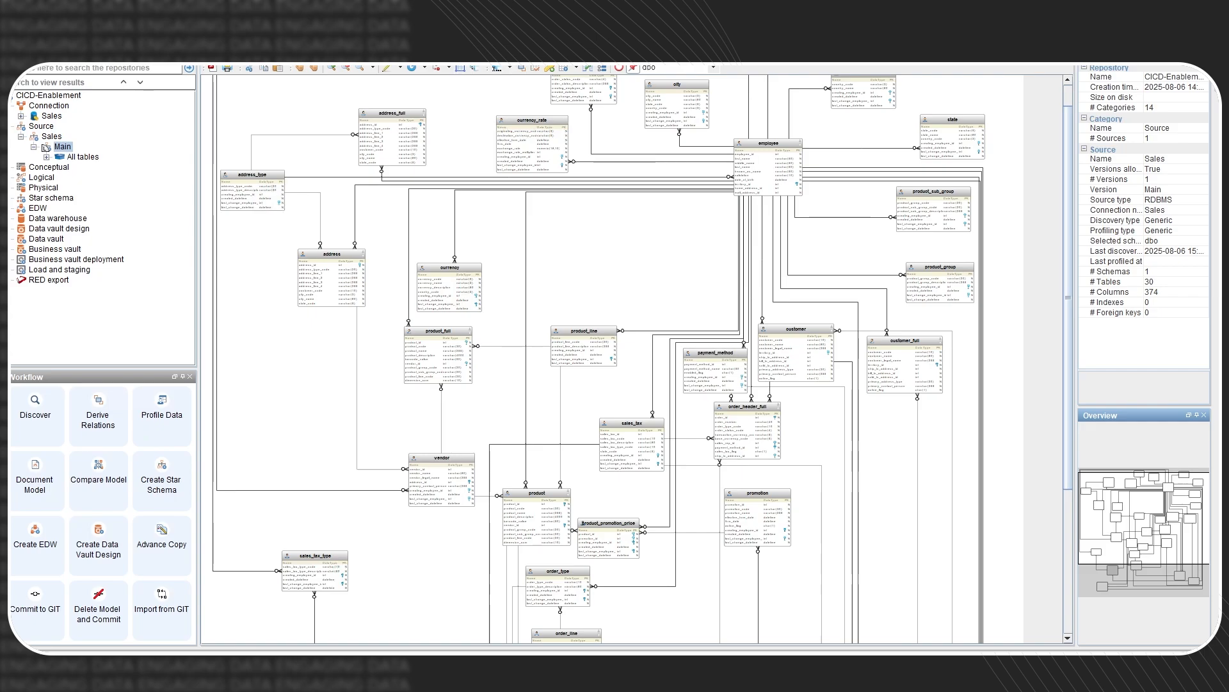
- Run Commit to GIT with message 'Updates to the Sales Source Model' and dismiss the Done notice
{"action": "left_click", "coordinate": [30, 614]}
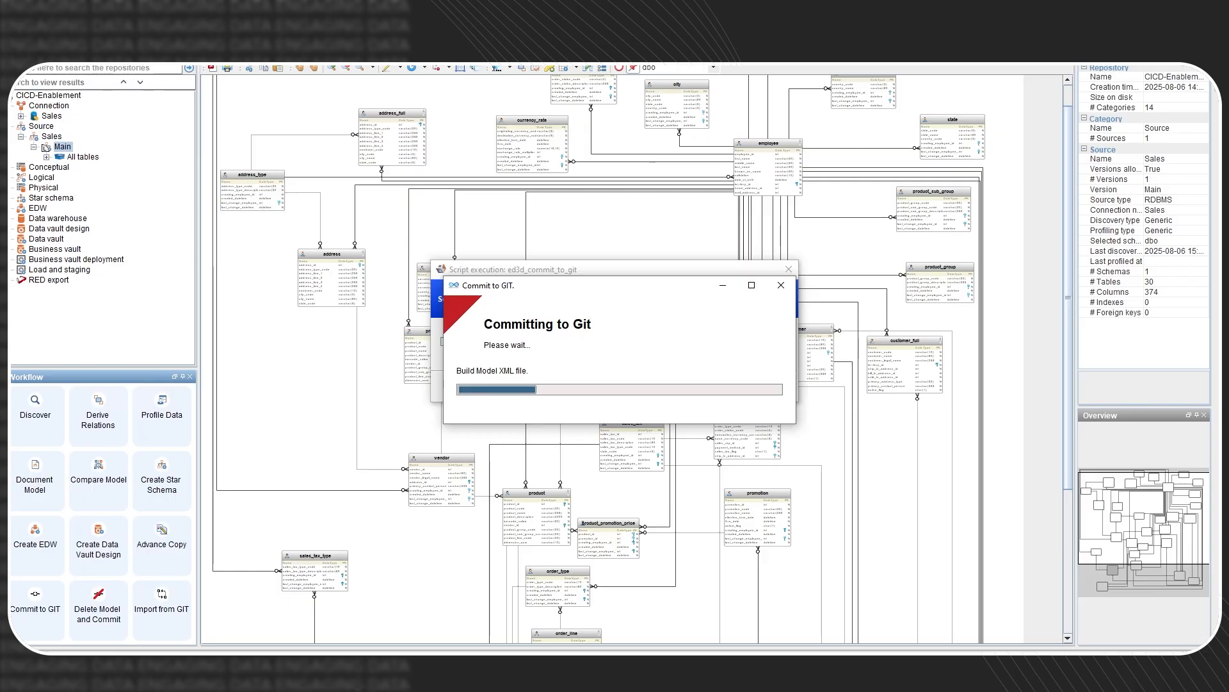
{"action": "type", "text": "Updates to the Sales Source Model"}
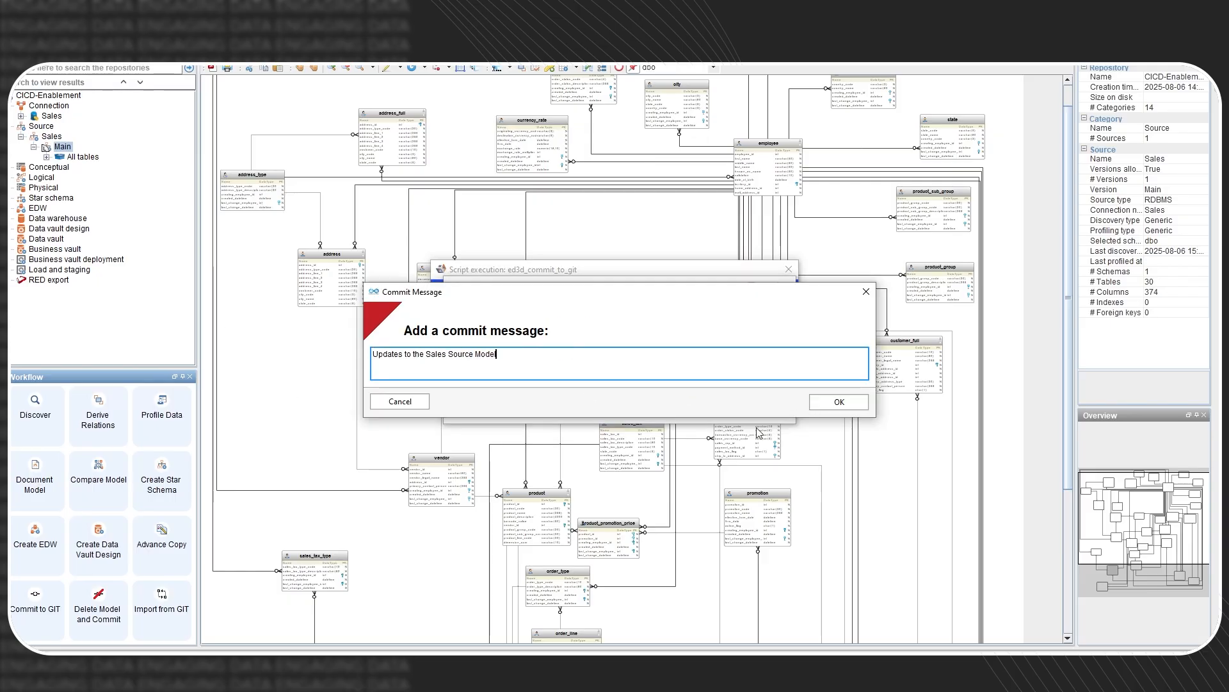
{"action": "key", "text": "Return"}
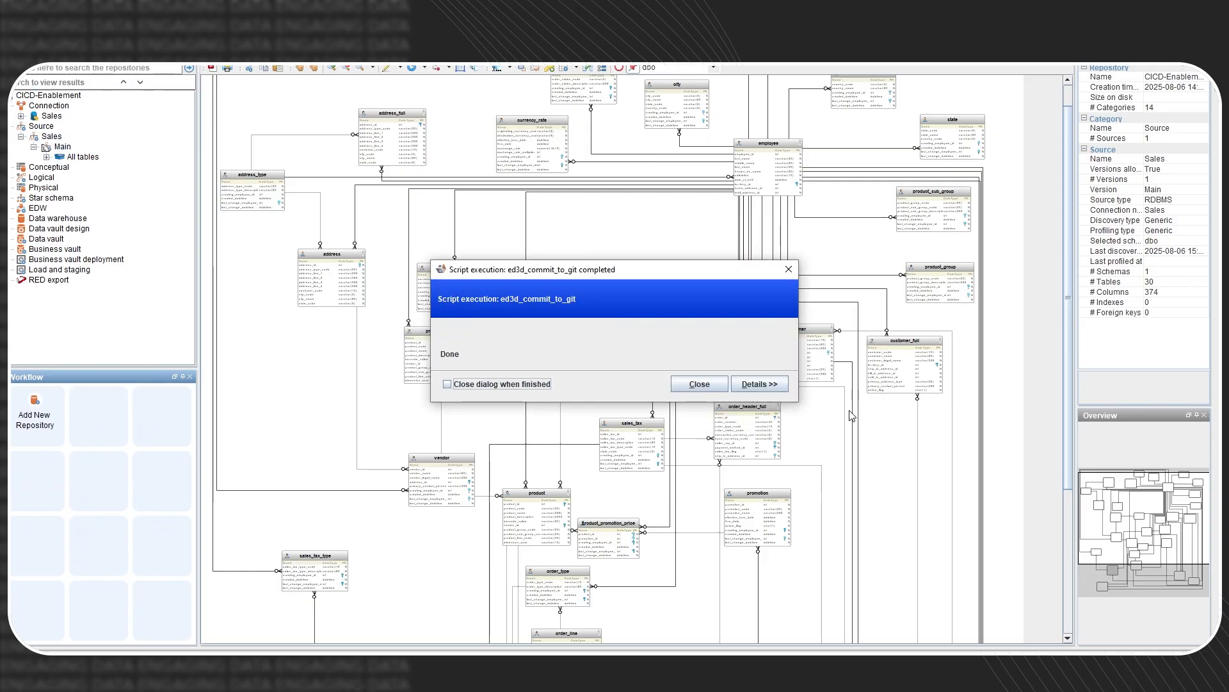
{"action": "key", "text": "Return"}
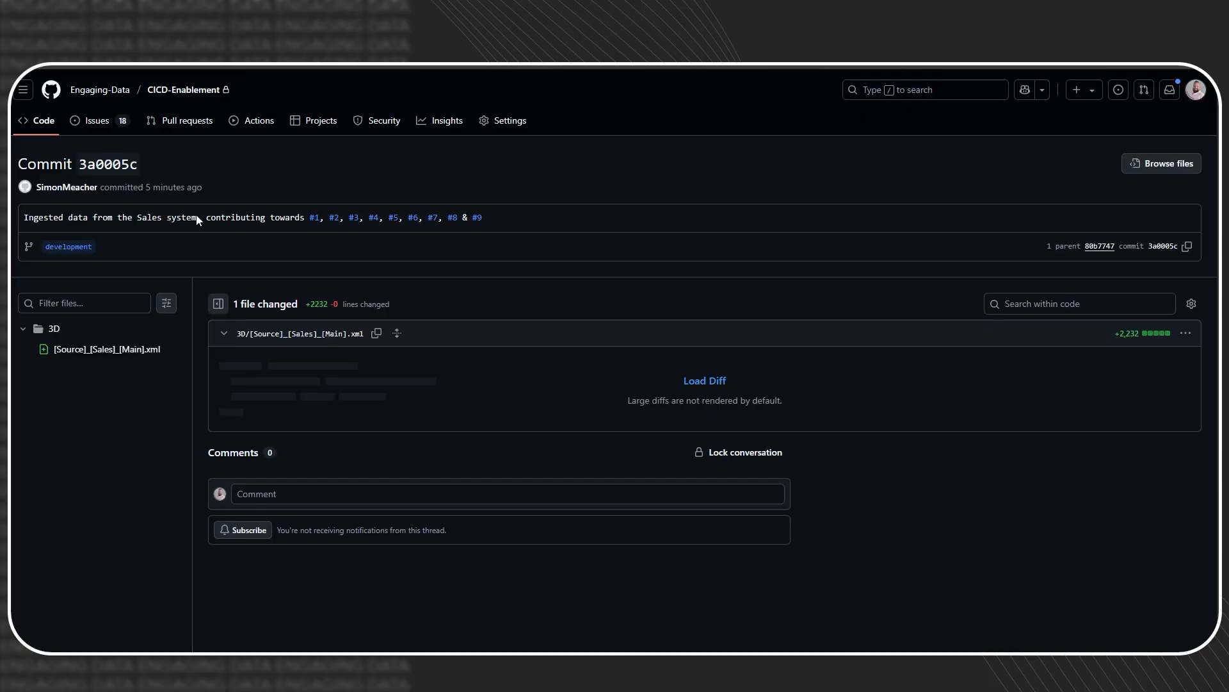
{"action": "left_click", "coordinate": [90, 123]}
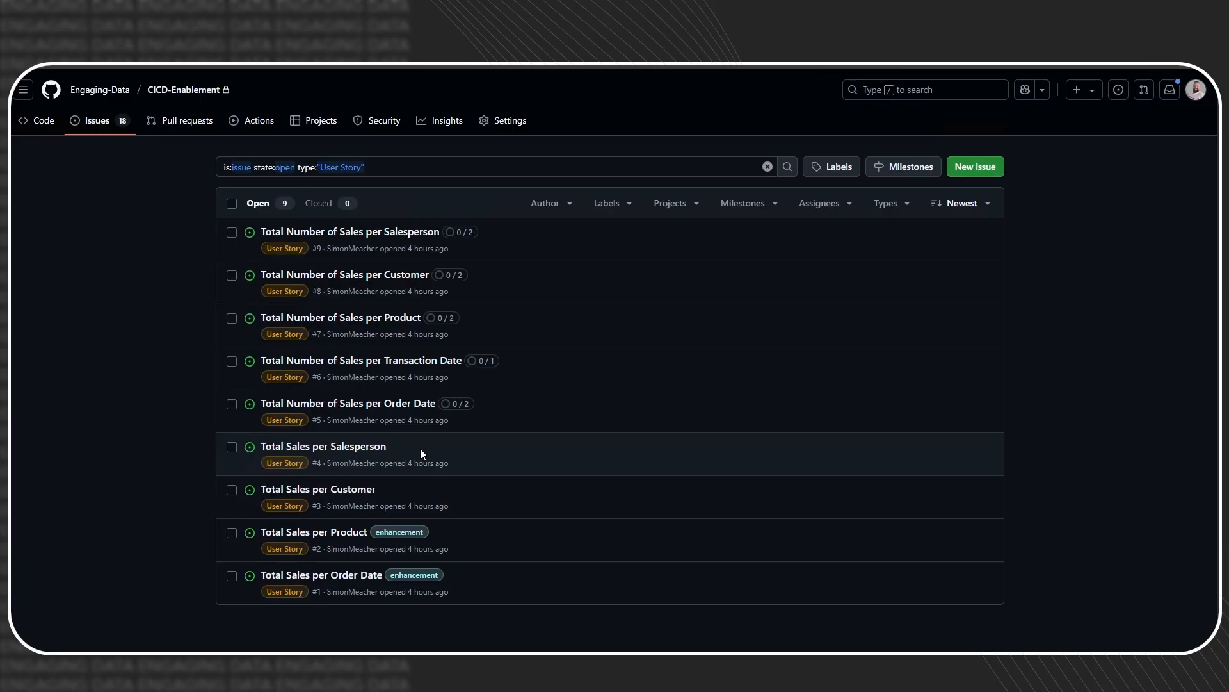
{"action": "left_click", "coordinate": [428, 278]}
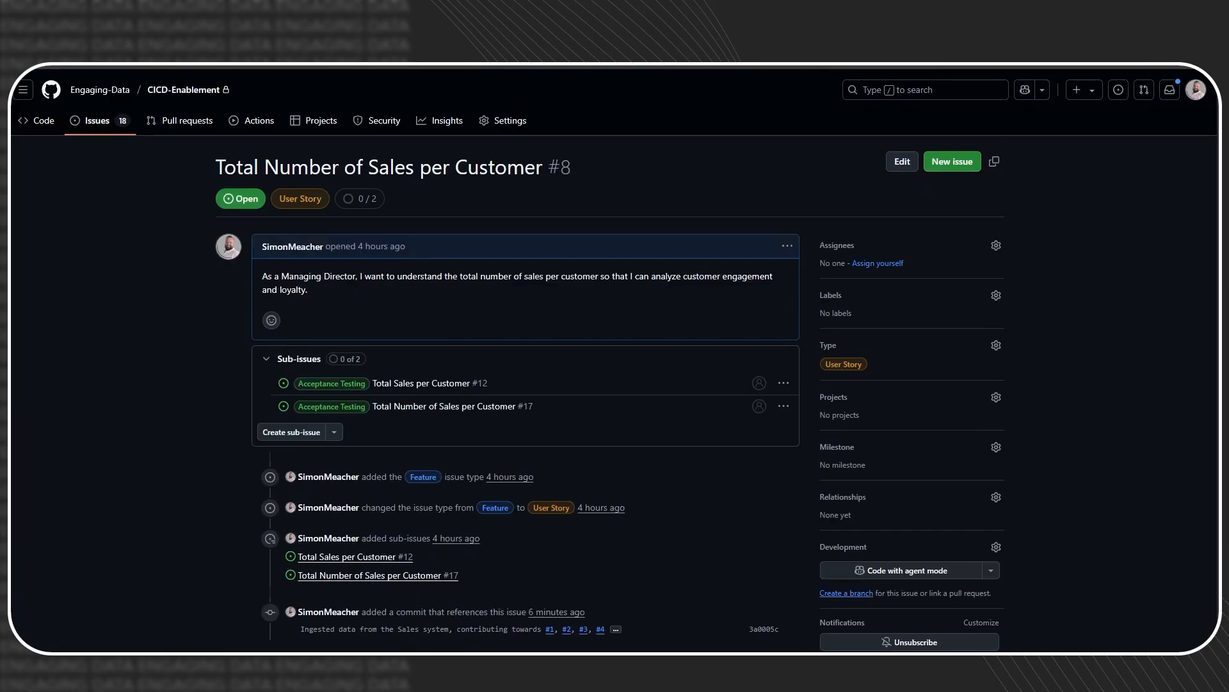
{"action": "key", "text": "alt+Left"}
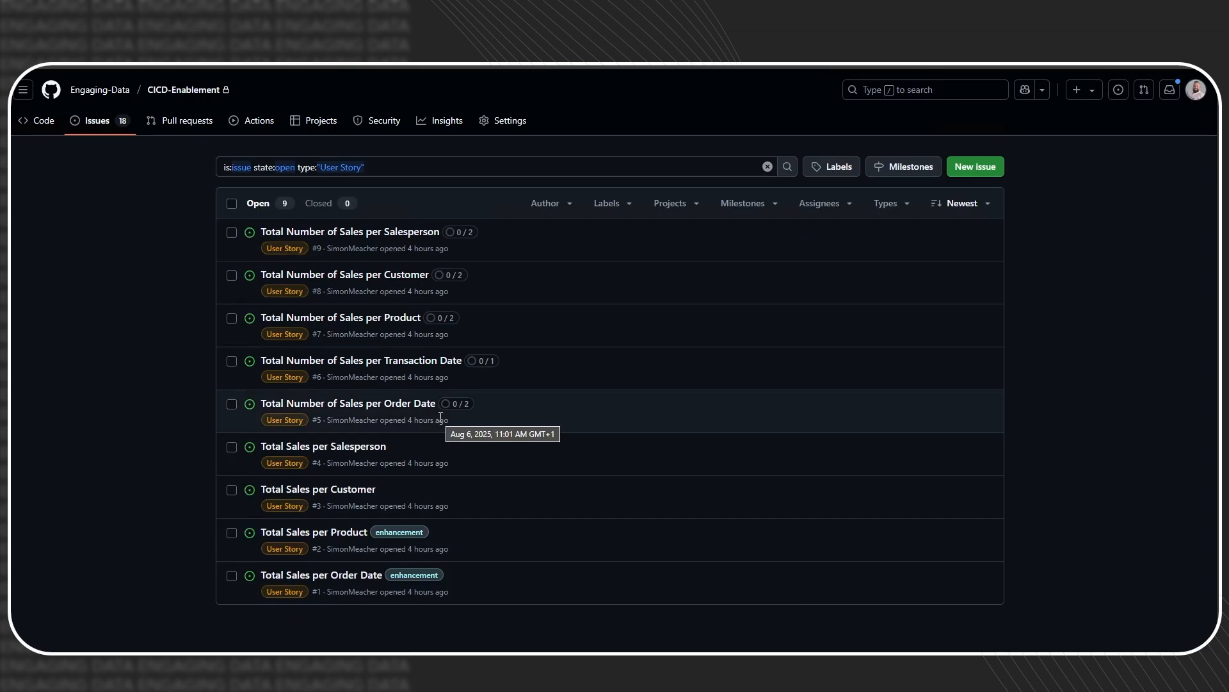
{"action": "mouse_move", "coordinate": [331, 365]}
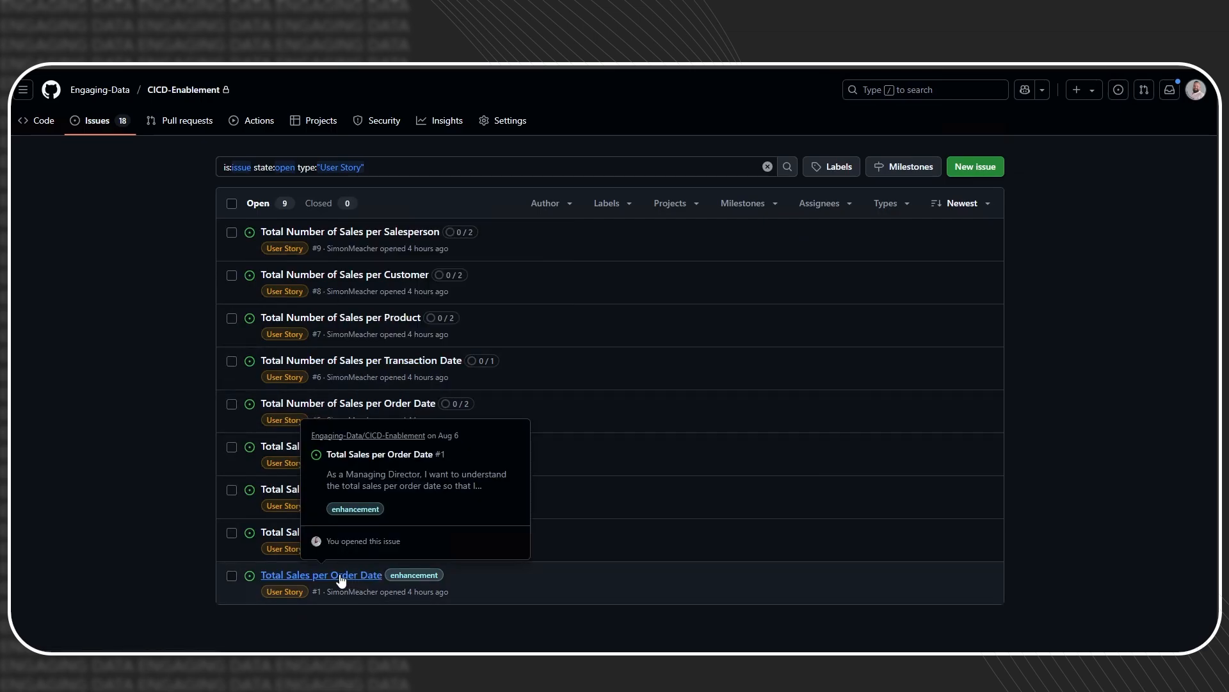
{"action": "left_click", "coordinate": [285, 580]}
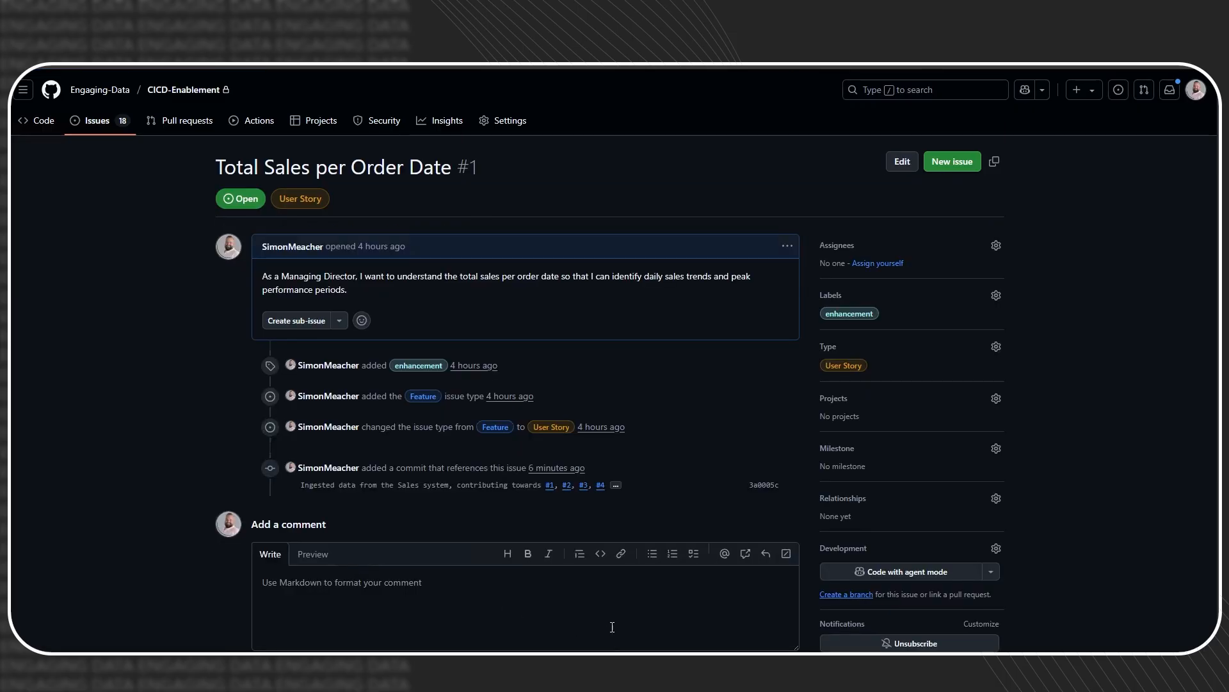
{"action": "left_click_drag", "start_coordinate": [270, 275], "coordinate": [330, 276]}
{"action": "left_click", "coordinate": [395, 273]}
{"action": "left_click_drag", "start_coordinate": [282, 274], "coordinate": [356, 276]}
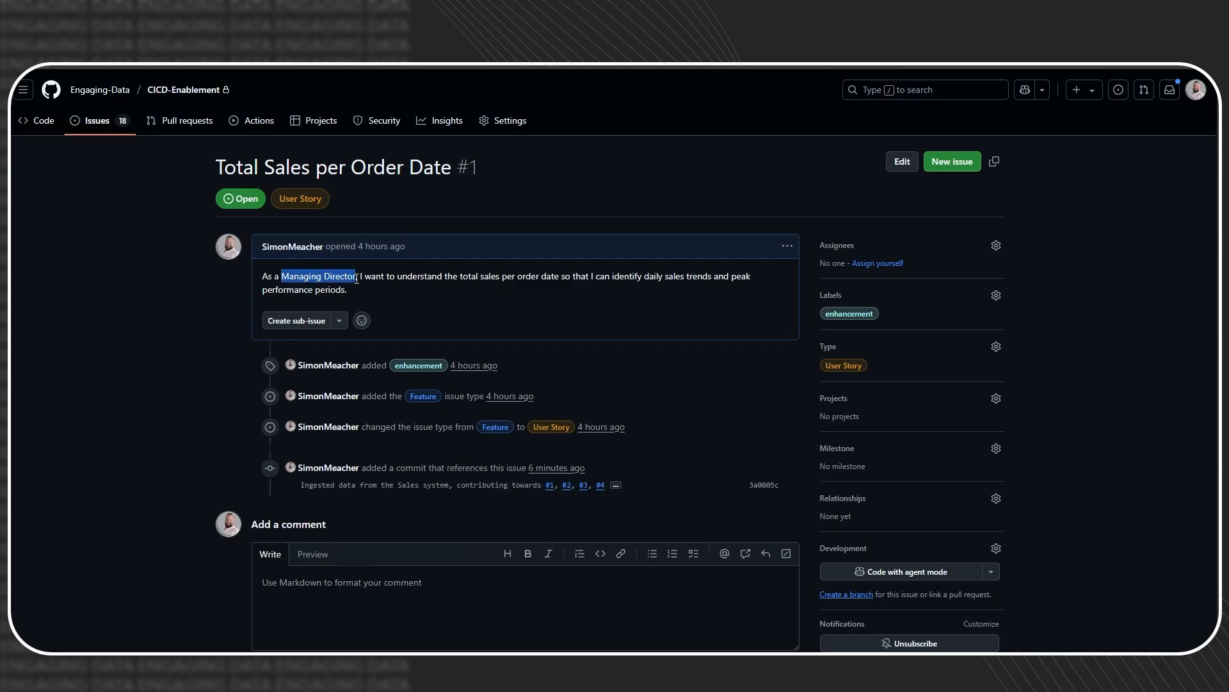
{"action": "left_click", "coordinate": [471, 274]}
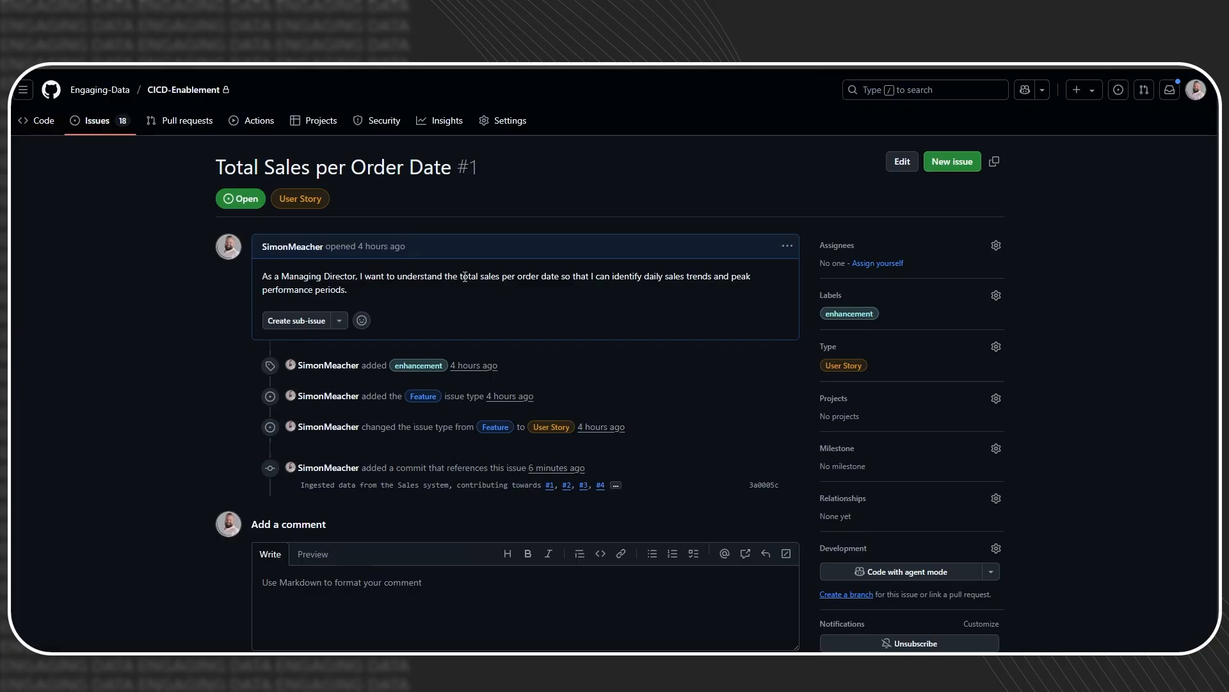
{"action": "left_click_drag", "start_coordinate": [460, 277], "coordinate": [500, 277]}
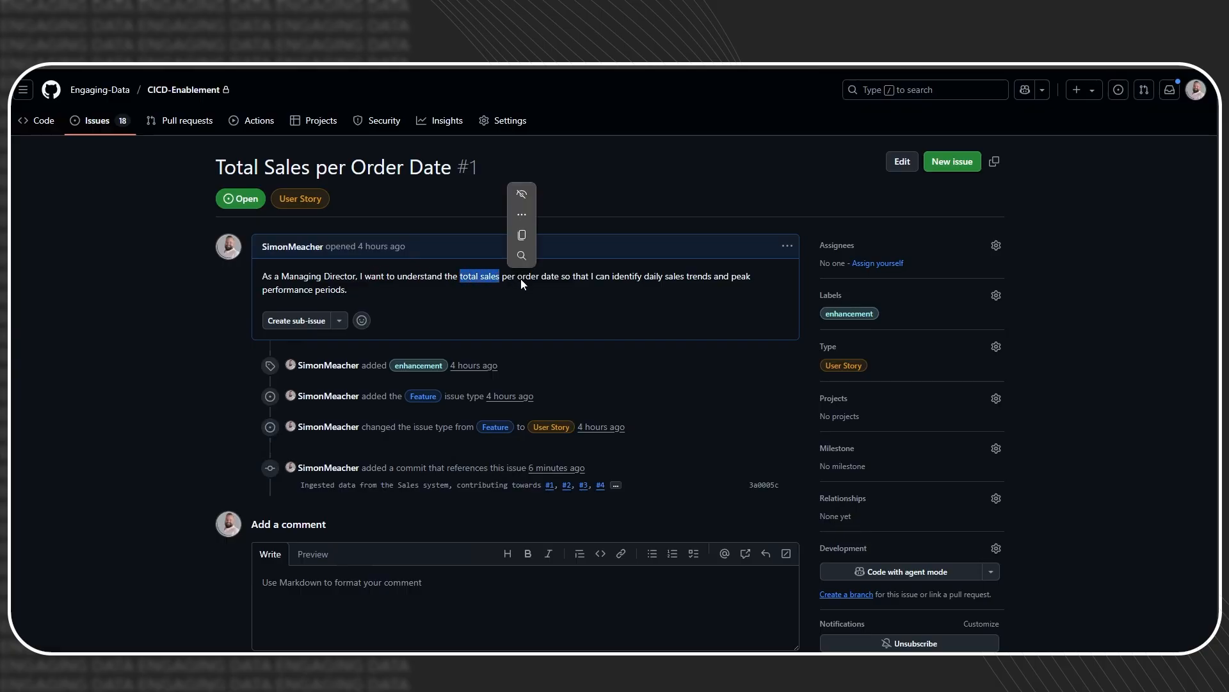
{"action": "left_click", "coordinate": [520, 278]}
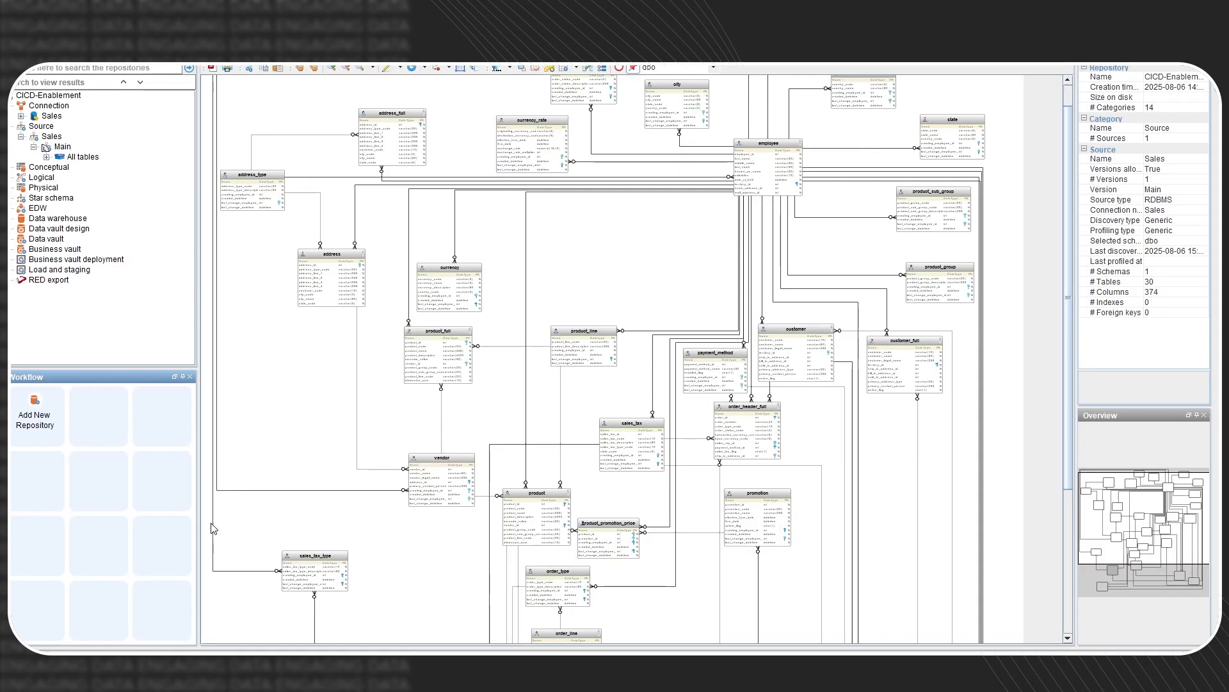
- Expand All tables and select the order_header and order_line tables
{"action": "scroll", "coordinate": [213, 529], "scroll_direction": "up", "scroll_amount": 1}
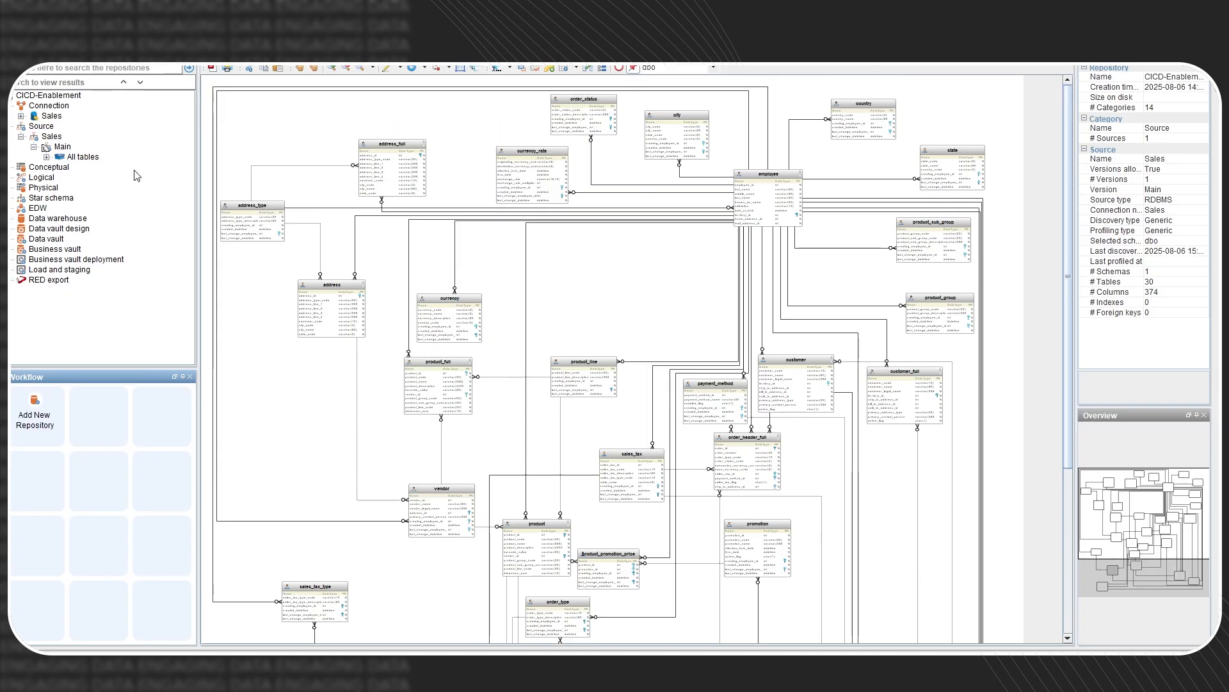
{"action": "left_click", "coordinate": [46, 157]}
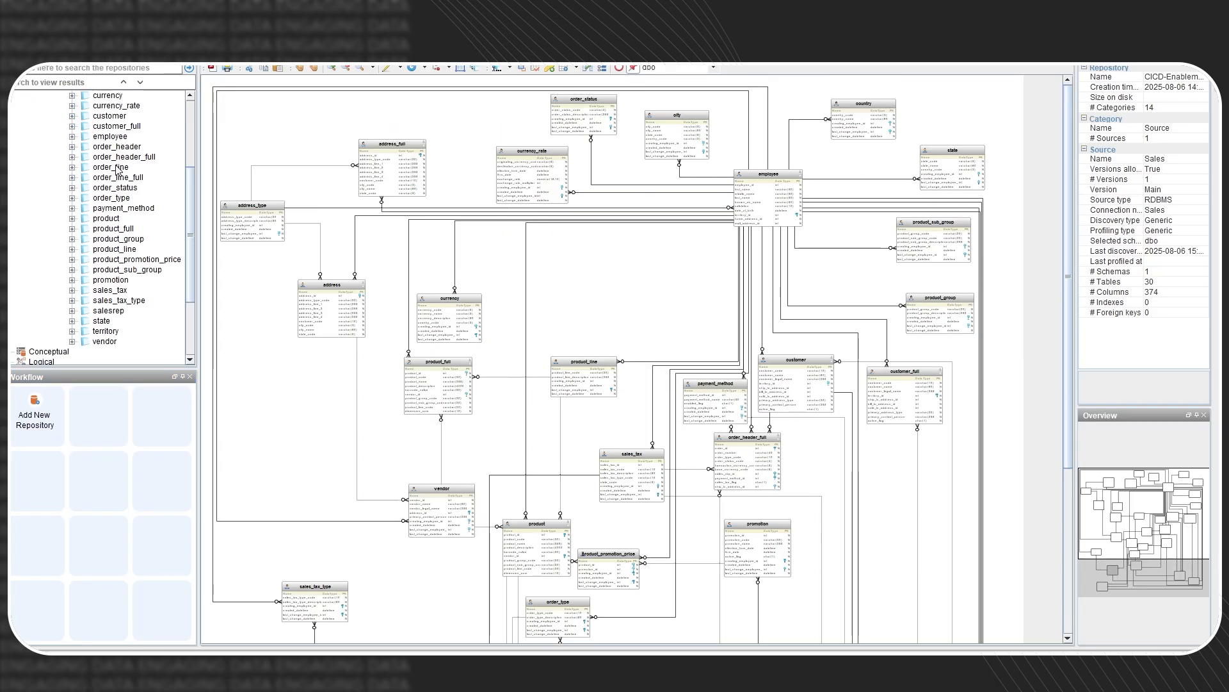
{"action": "left_click", "coordinate": [118, 148]}
{"action": "left_click", "coordinate": [113, 168]}
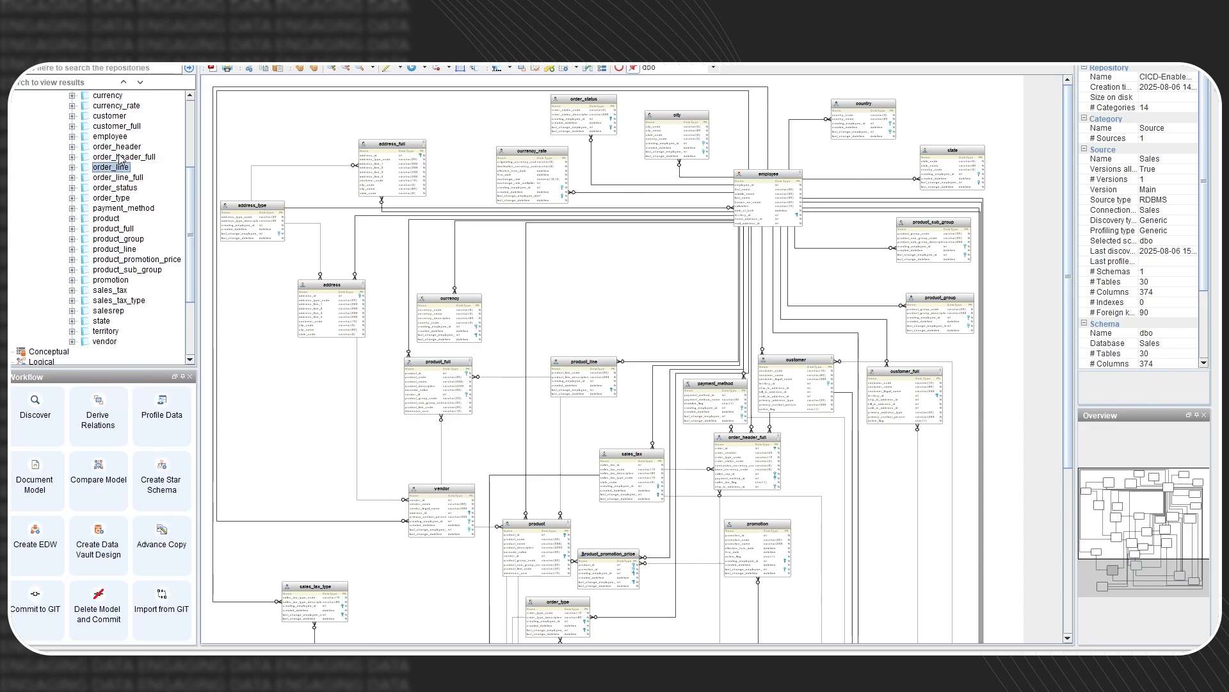
- Add a group named 'Sales Fact' under the Main version
{"action": "scroll", "coordinate": [119, 159], "scroll_direction": "up", "scroll_amount": 5}
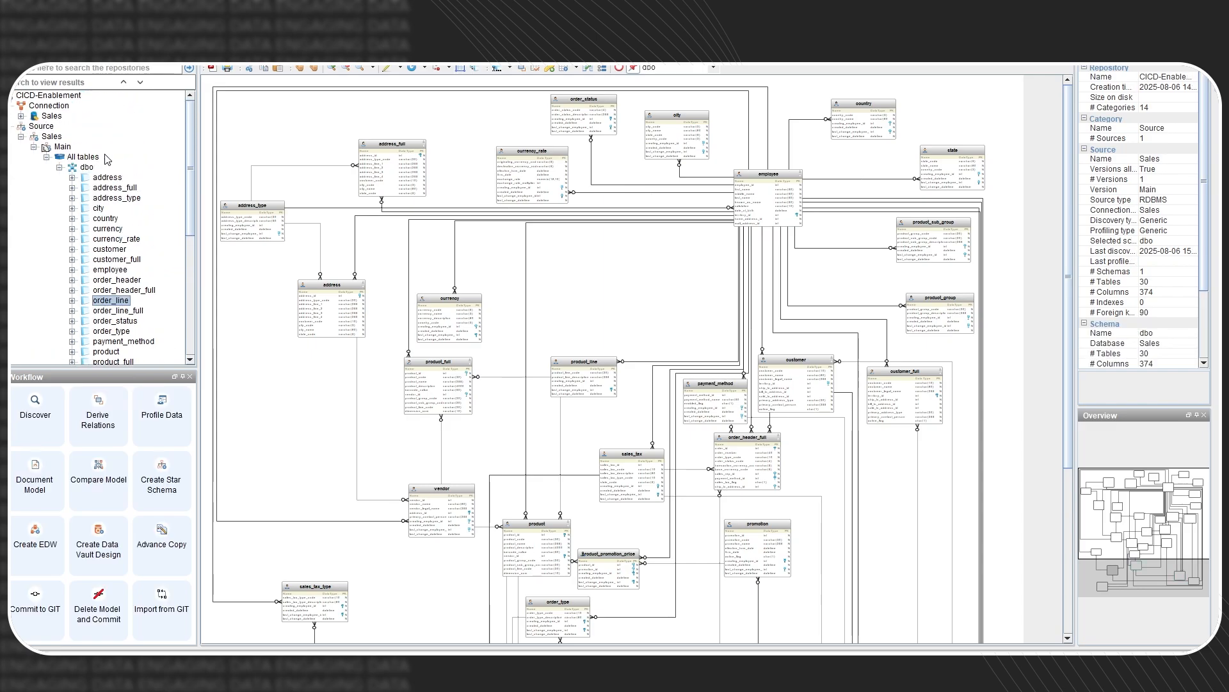
{"action": "right_click", "coordinate": [56, 149]}
{"action": "mouse_move", "coordinate": [138, 239]}
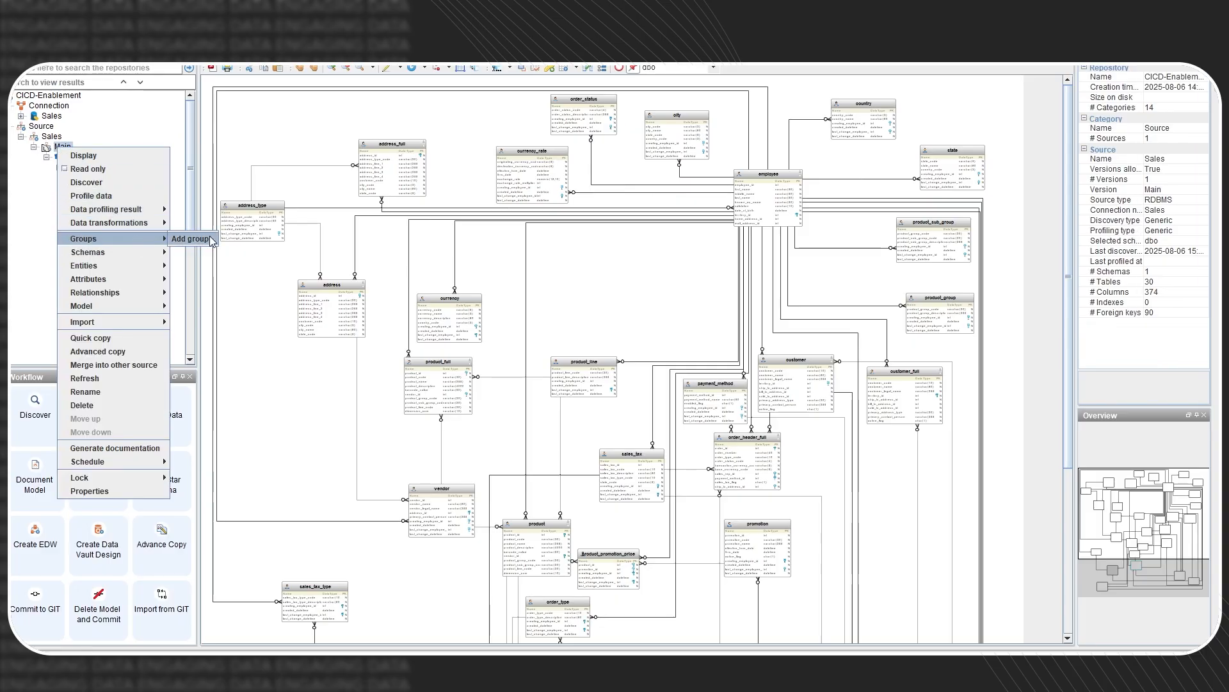
{"action": "left_click", "coordinate": [210, 241]}
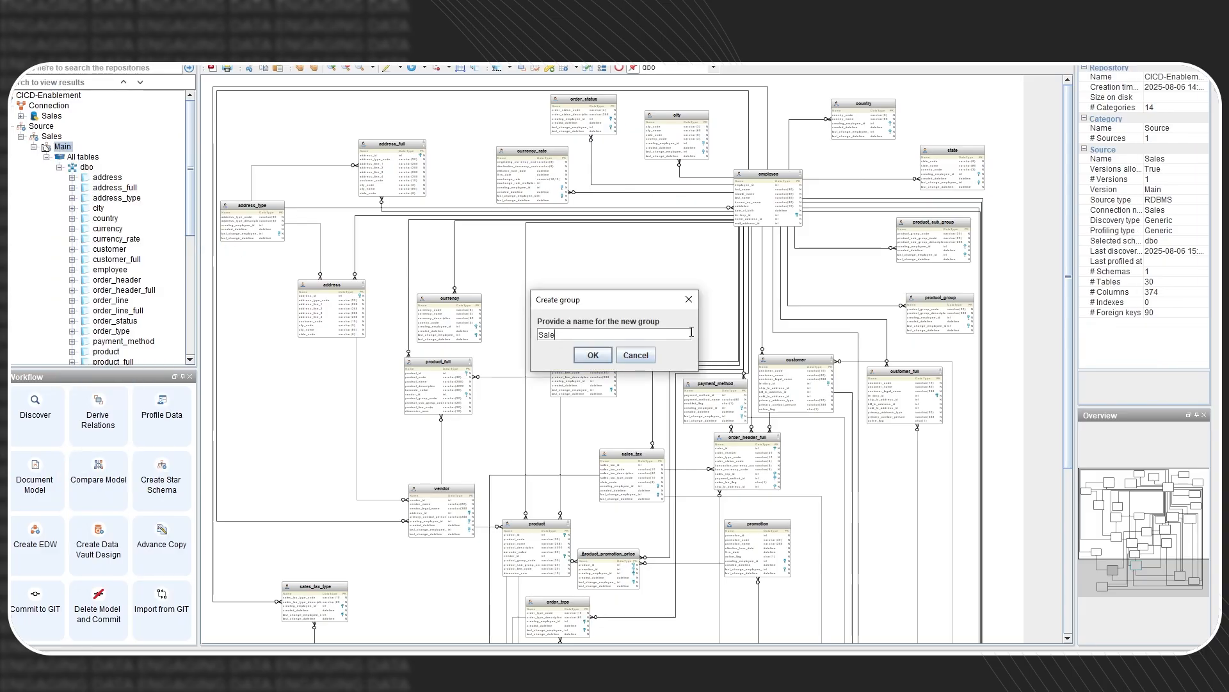
{"action": "type", "text": "Sales Fact"}
{"action": "key", "text": "Return"}
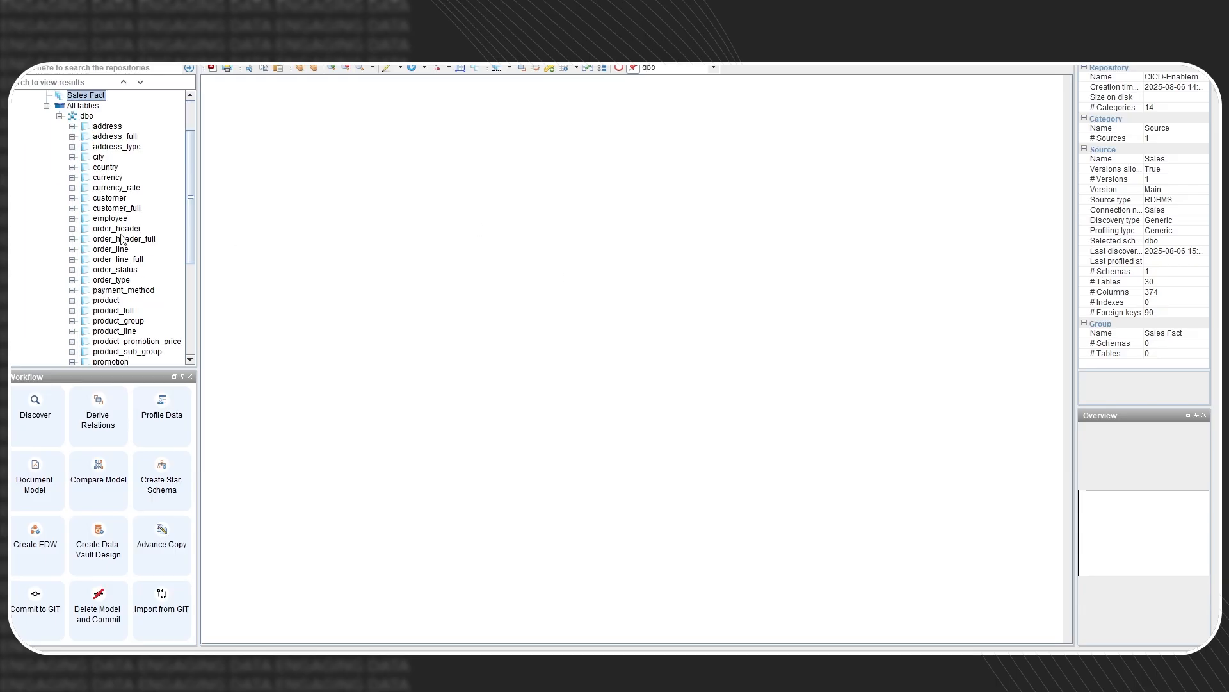
- Add the order_header table to the existing Sales Fact group
{"action": "right_click", "coordinate": [123, 235]}
{"action": "right_click", "coordinate": [127, 231]}
{"action": "mouse_move", "coordinate": [198, 306]}
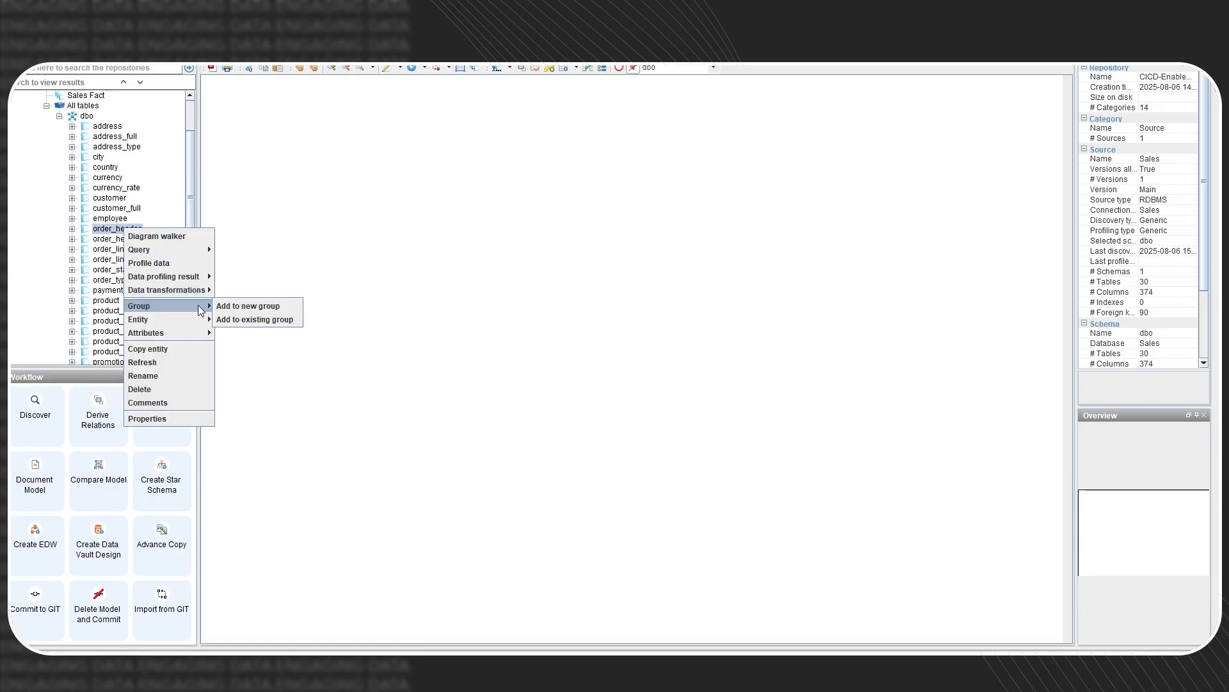
{"action": "left_click", "coordinate": [263, 318]}
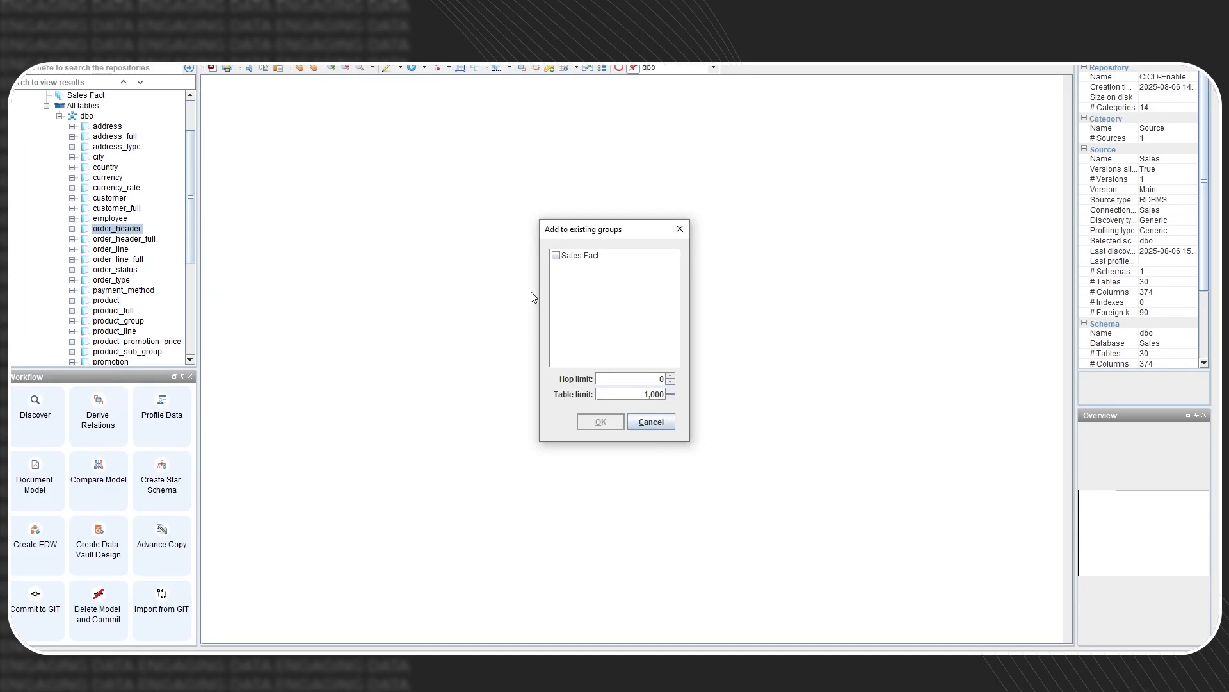
{"action": "left_click", "coordinate": [573, 256]}
{"action": "left_click", "coordinate": [556, 255]}
{"action": "left_click", "coordinate": [601, 421]}
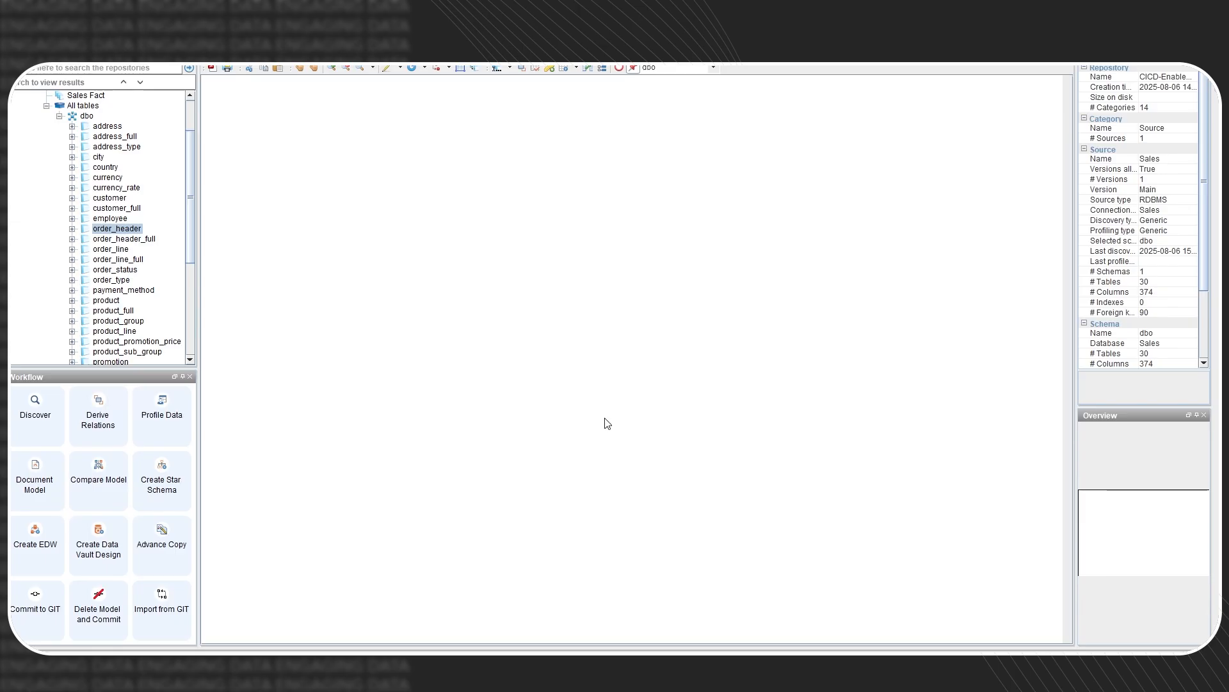
- Add order_line, then highlight order_header's order_date and order_line's sale_amount columns in the diagram
{"action": "right_click", "coordinate": [107, 250]}
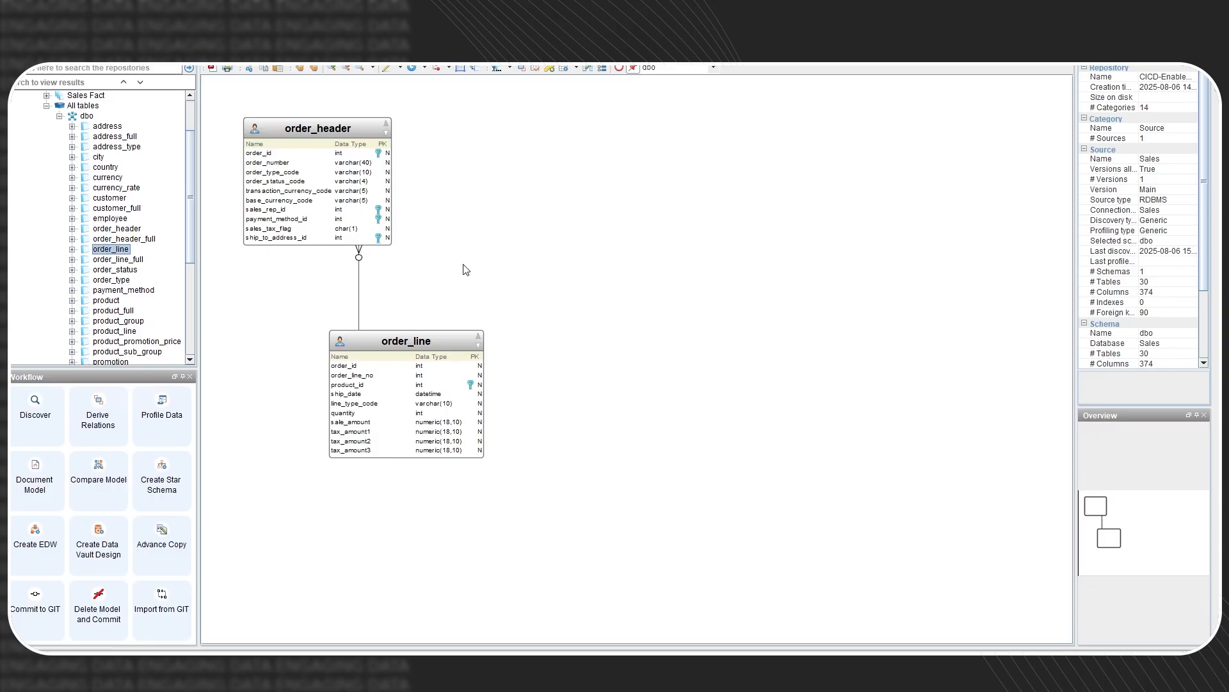
{"action": "scroll", "coordinate": [141, 207], "scroll_direction": "up", "scroll_amount": 2}
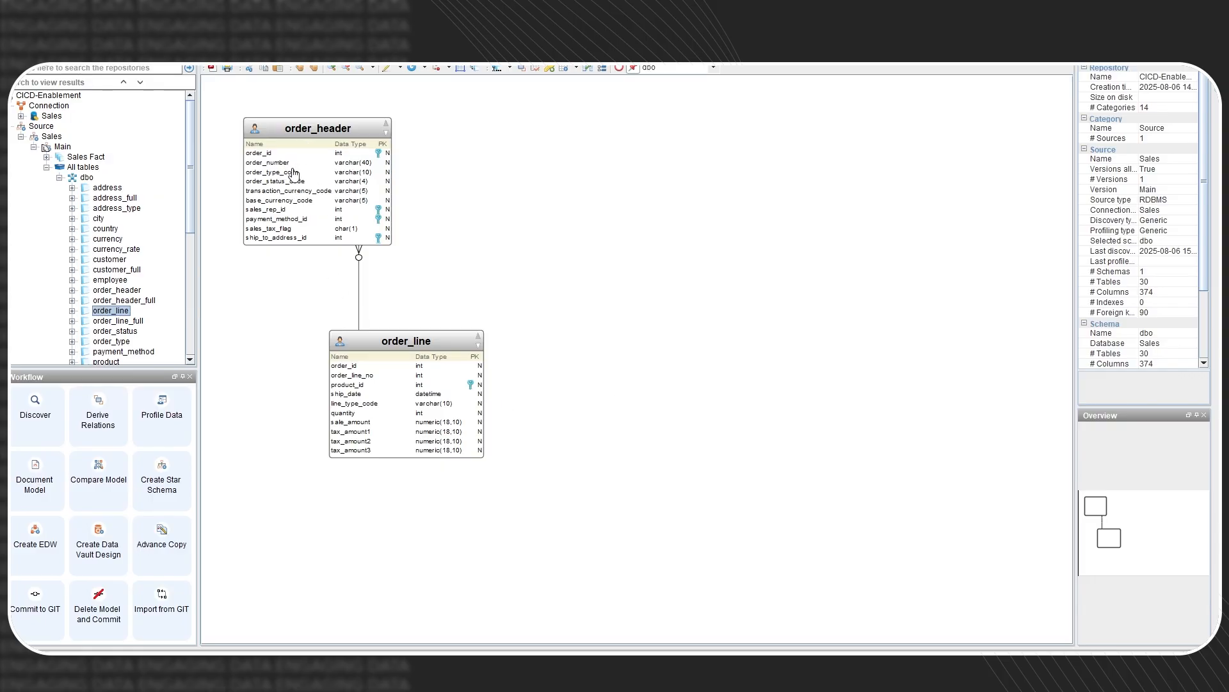
{"action": "left_click", "coordinate": [315, 200]}
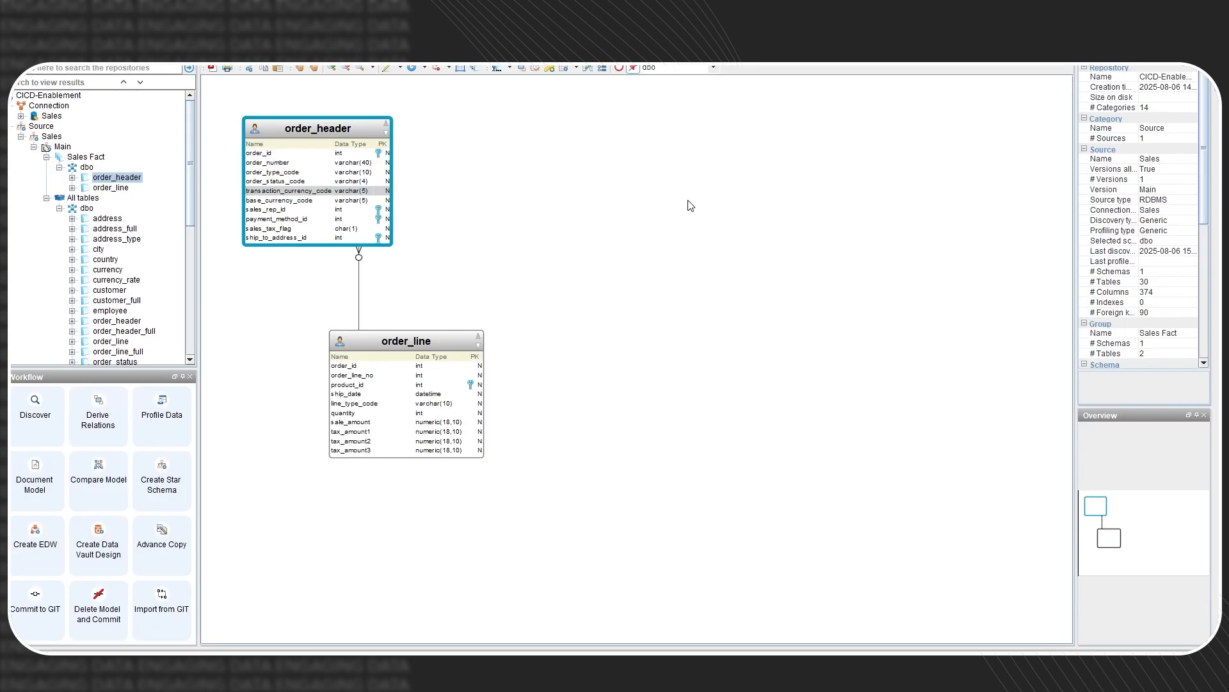
{"action": "scroll", "coordinate": [322, 218], "scroll_direction": "down", "scroll_amount": 3}
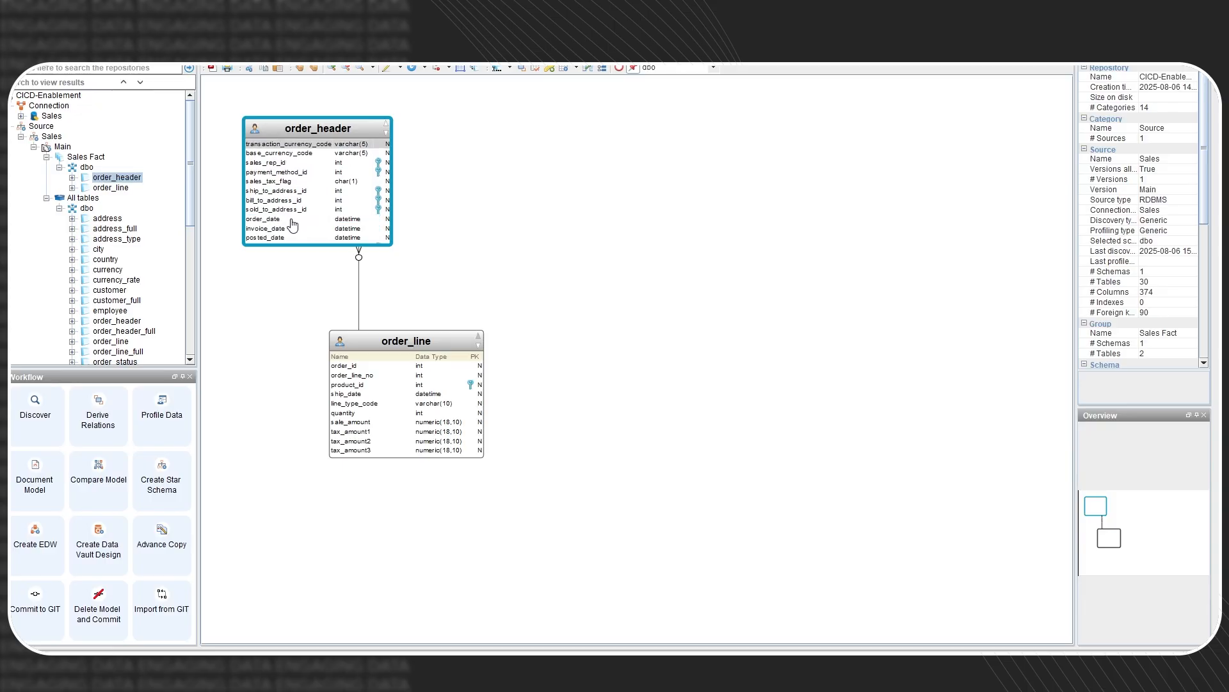
{"action": "left_click", "coordinate": [293, 219]}
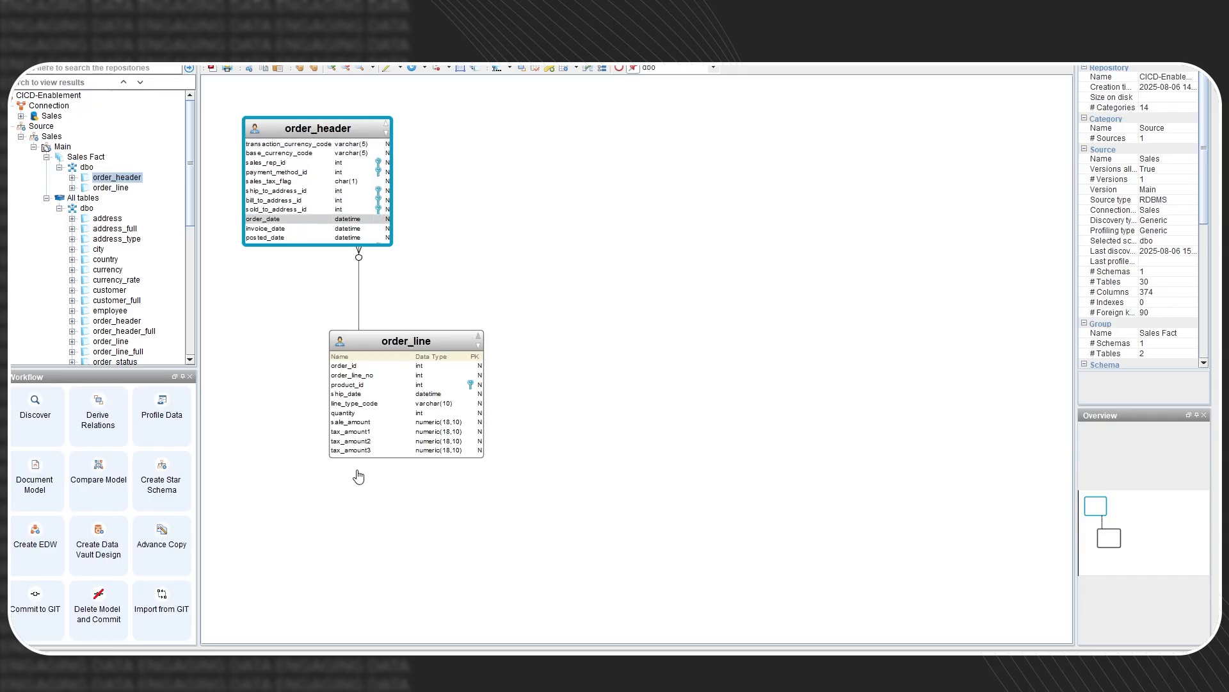
{"action": "left_click", "coordinate": [370, 385]}
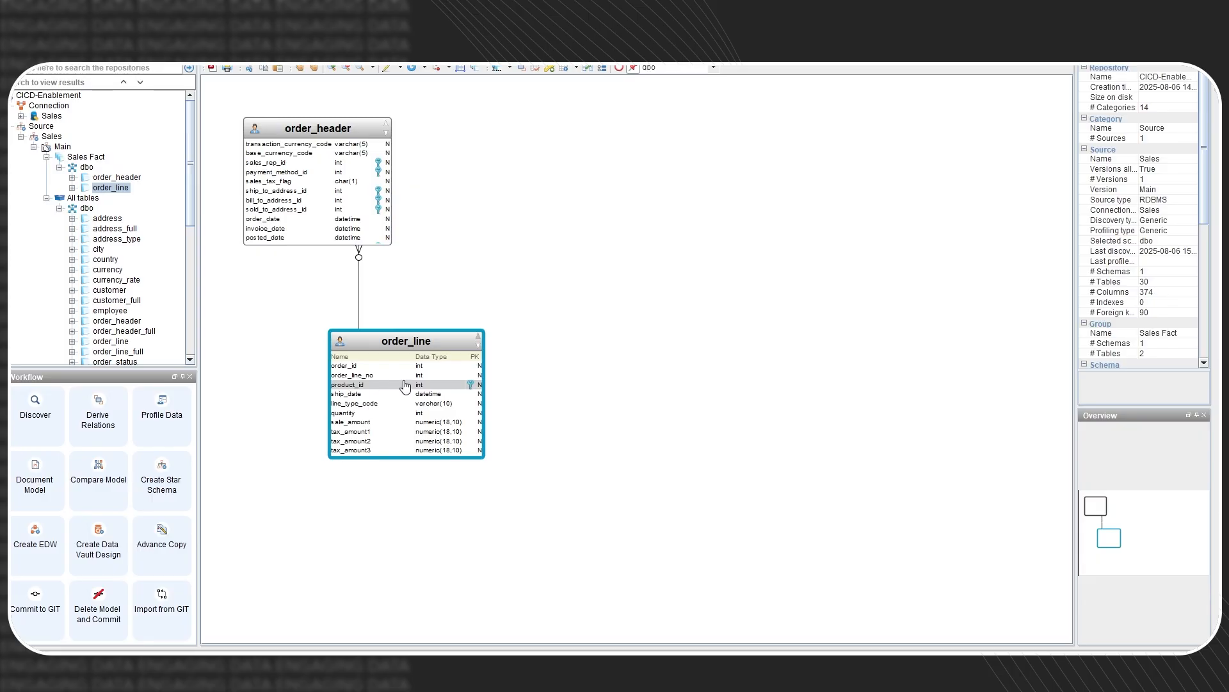
{"action": "left_click", "coordinate": [394, 422]}
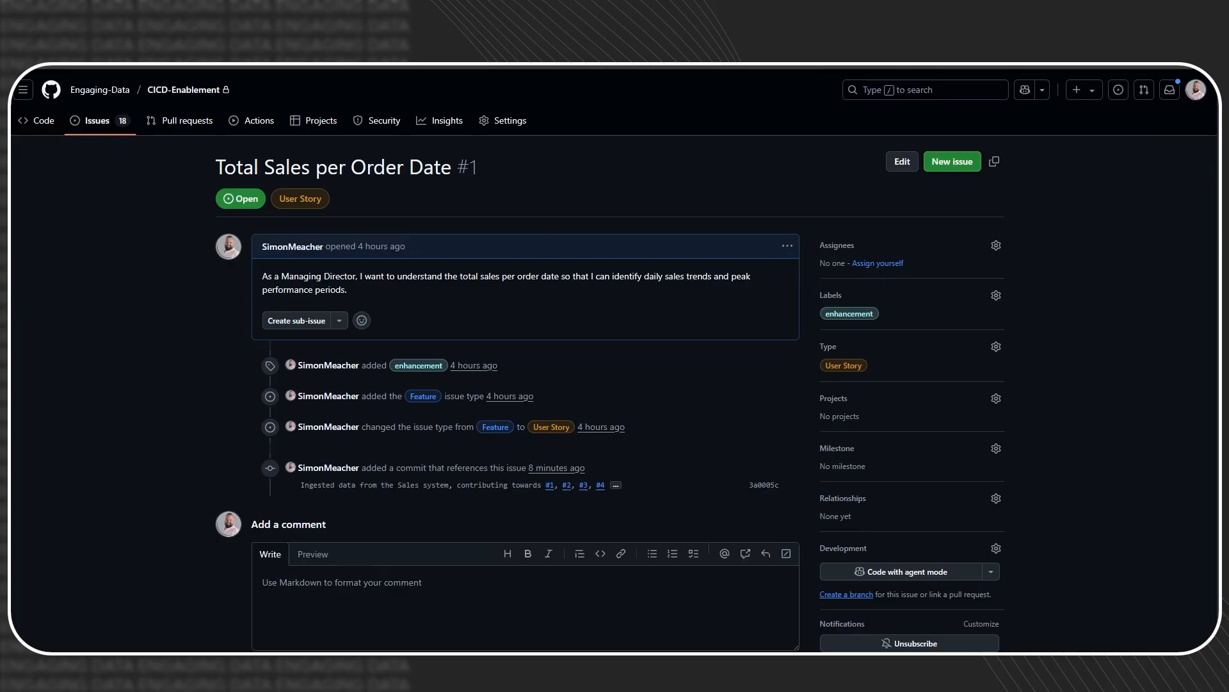
- Open GitHub issue #2, Total Sales per Product, and highlight the word 'product' in its story
{"action": "key", "text": "alt+Left"}
{"action": "left_click", "coordinate": [342, 535]}
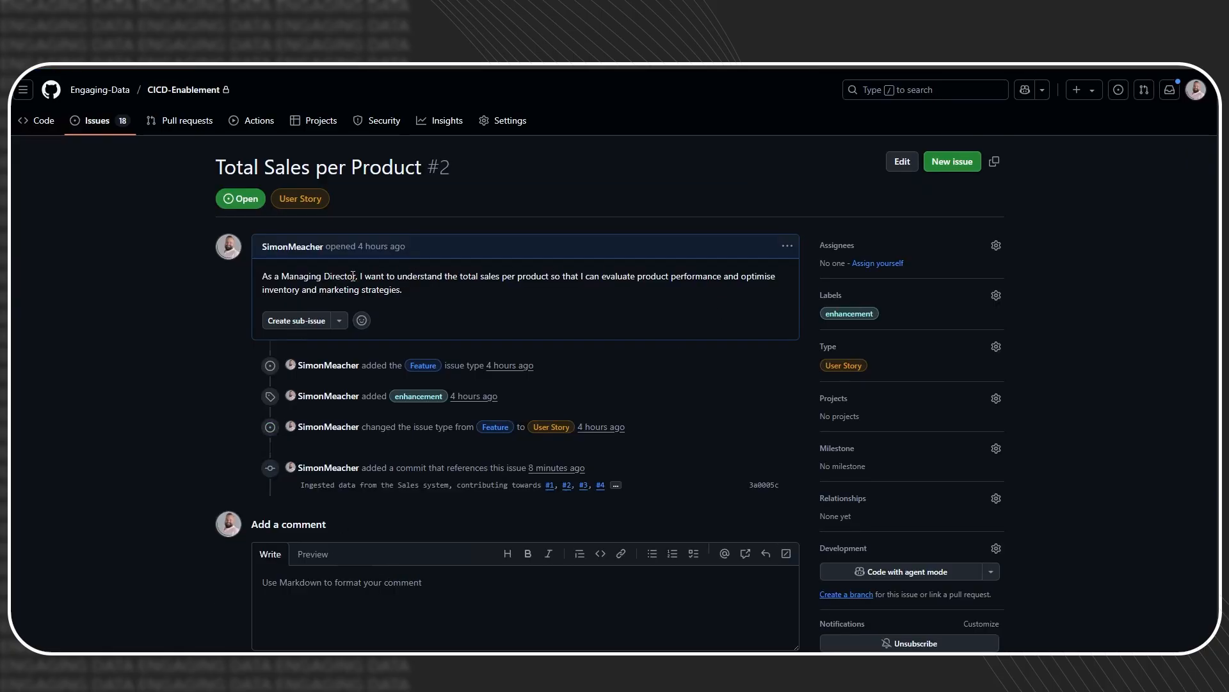
{"action": "double_click", "coordinate": [520, 278]}
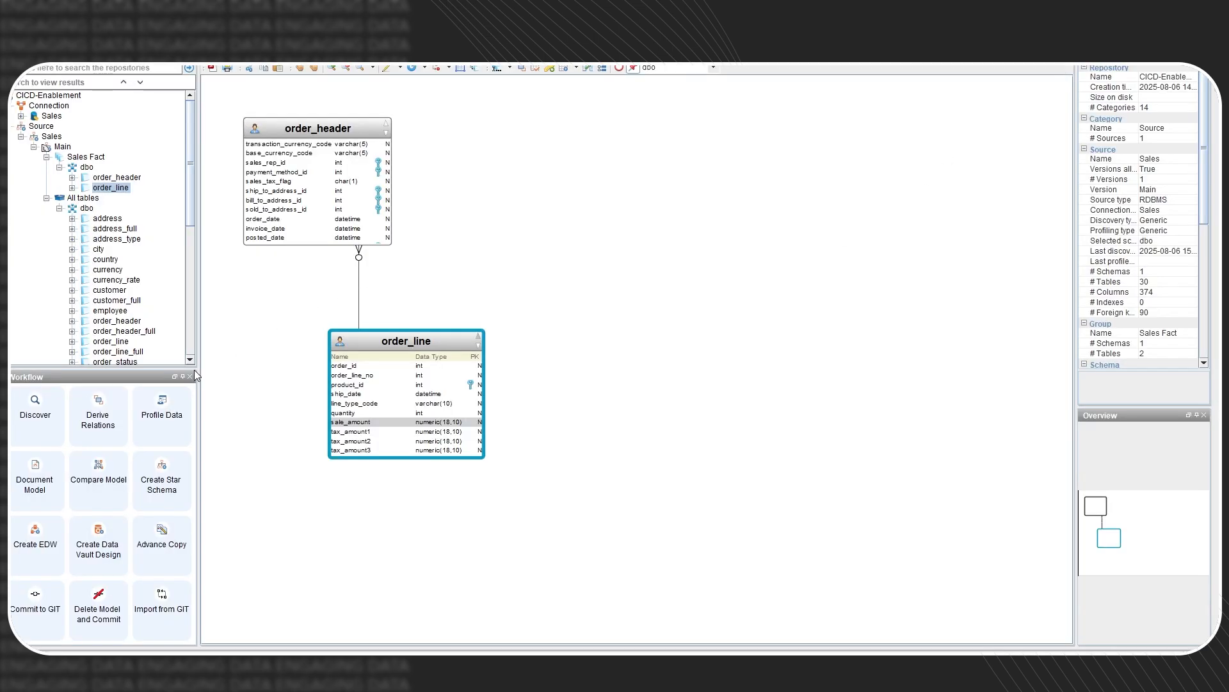
{"action": "scroll", "coordinate": [143, 298], "scroll_direction": "down", "scroll_amount": 5}
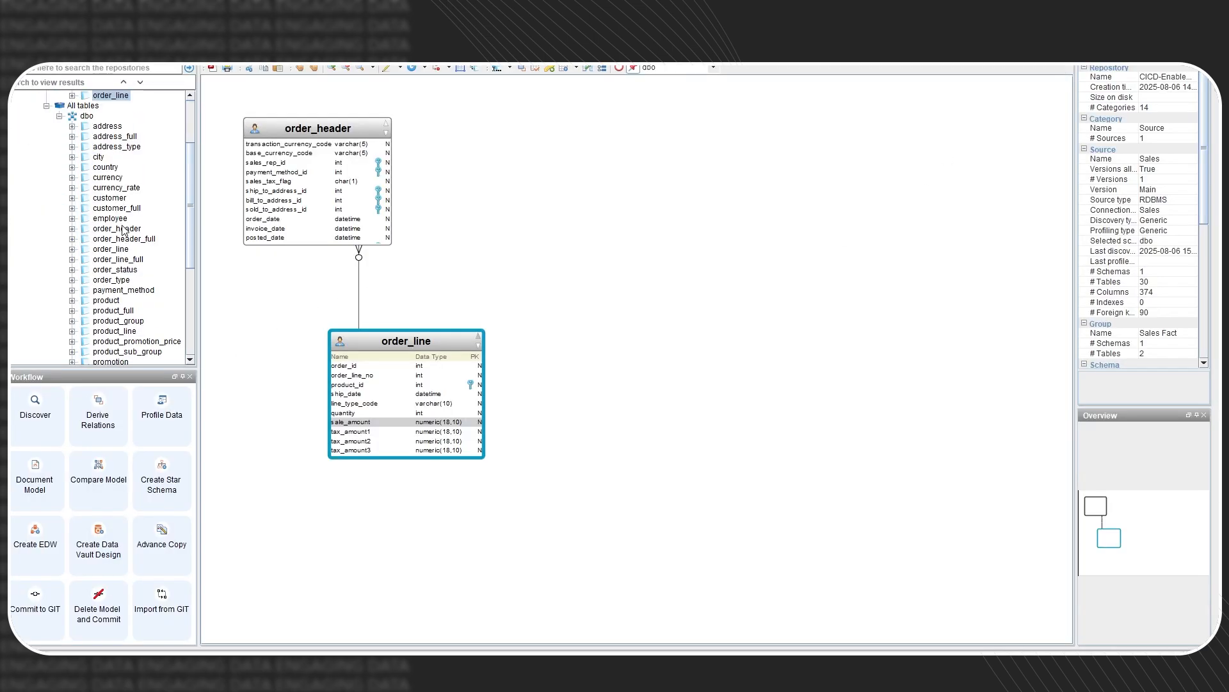
- Start adding the product table to an existing group from its context menu
{"action": "right_click", "coordinate": [110, 243]}
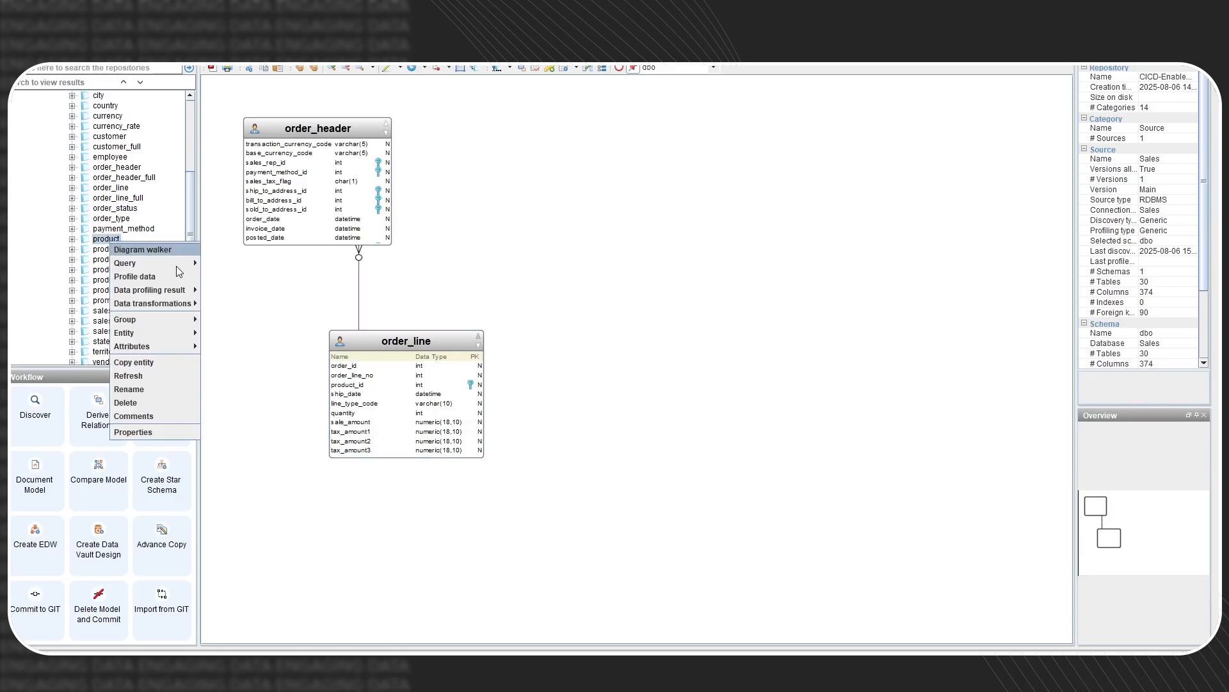
{"action": "mouse_move", "coordinate": [160, 320]}
{"action": "left_click", "coordinate": [247, 334]}
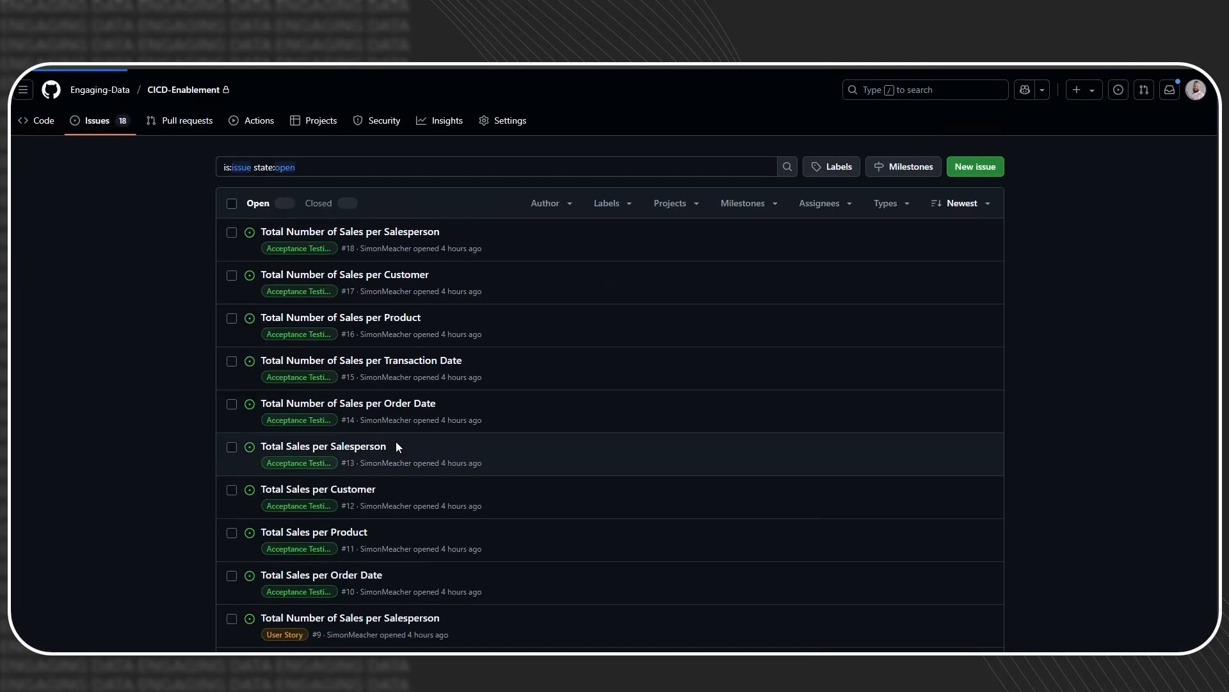
- Open the Total Sales per Customer issue, then view issue #4, Total Sales per Salesperson, and return
{"action": "scroll", "coordinate": [396, 442], "scroll_direction": "down", "scroll_amount": 5}
{"action": "left_click", "coordinate": [353, 456]}
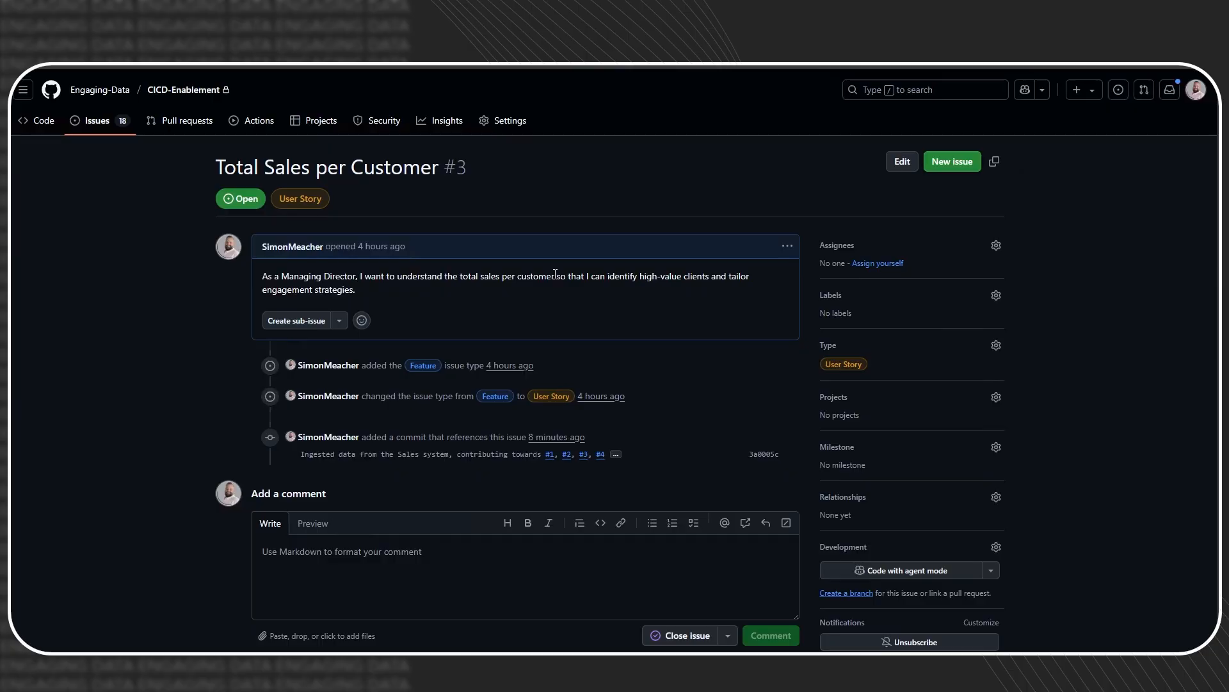
{"action": "left_click", "coordinate": [100, 124]}
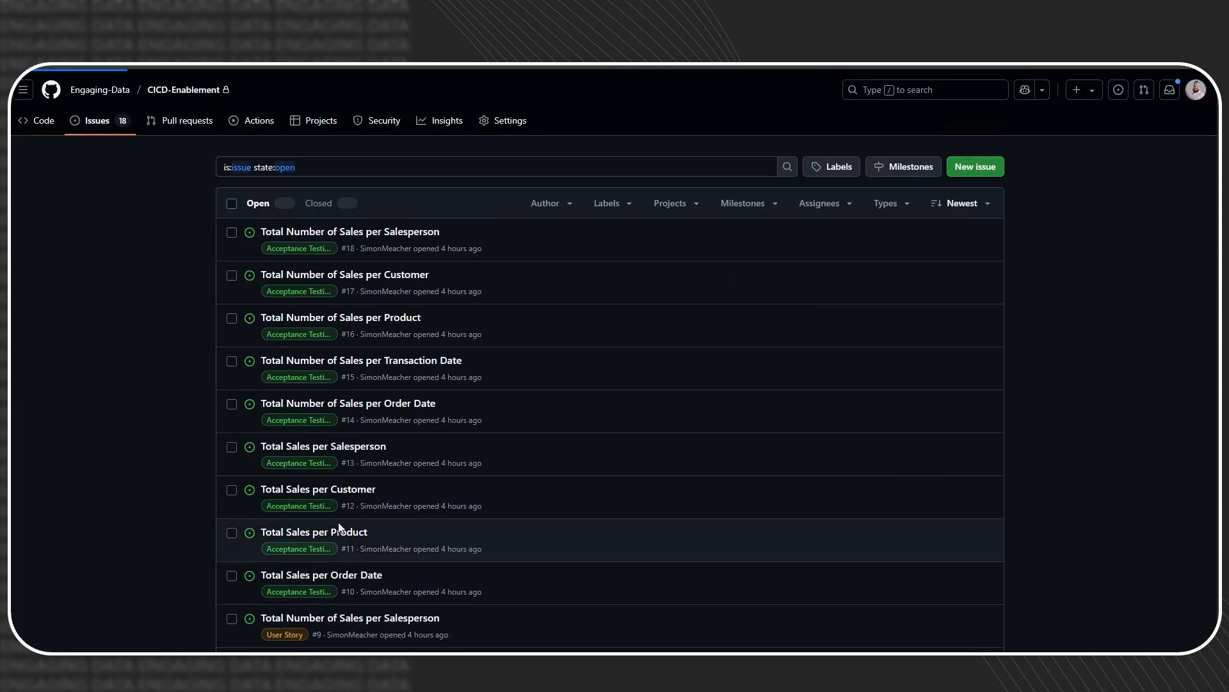
{"action": "scroll", "coordinate": [328, 584], "scroll_direction": "down", "scroll_amount": 6}
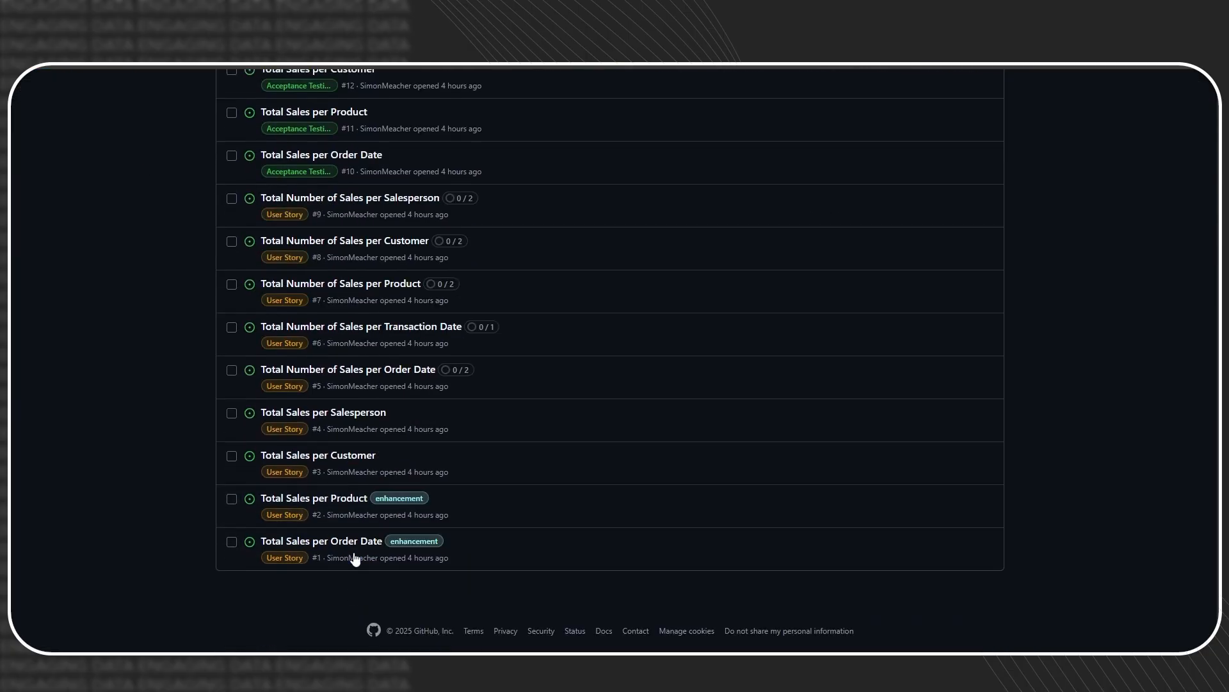
{"action": "left_click", "coordinate": [350, 416]}
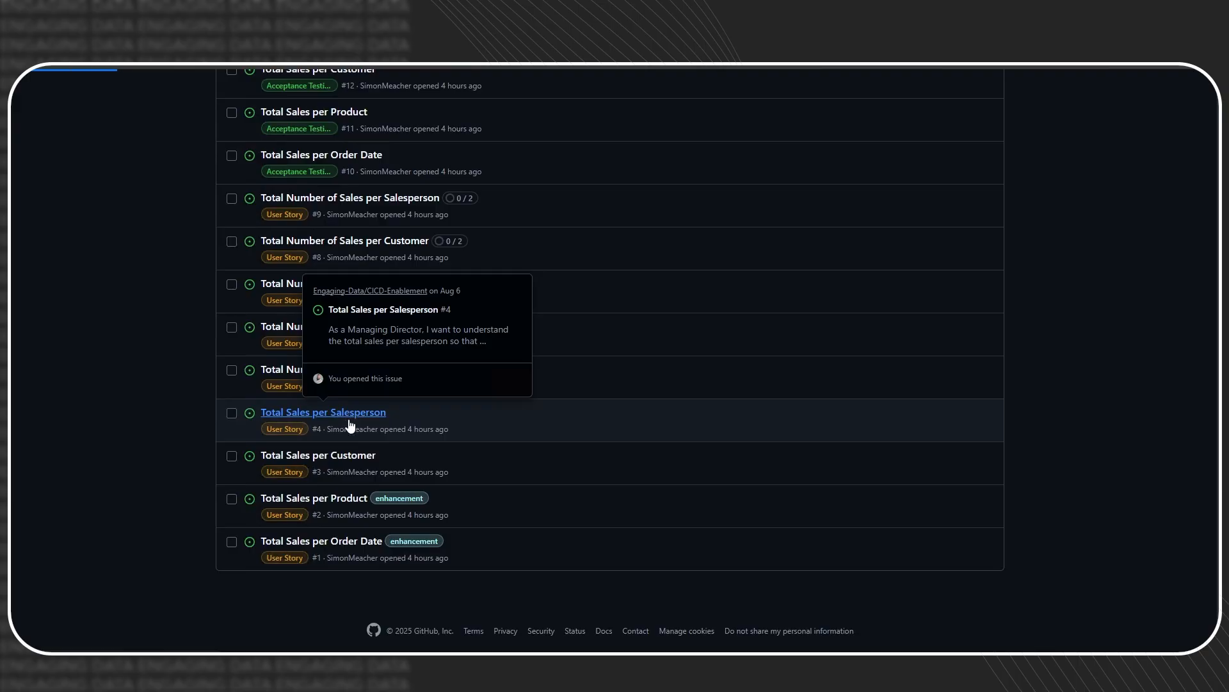
{"action": "key", "text": "alt+Left"}
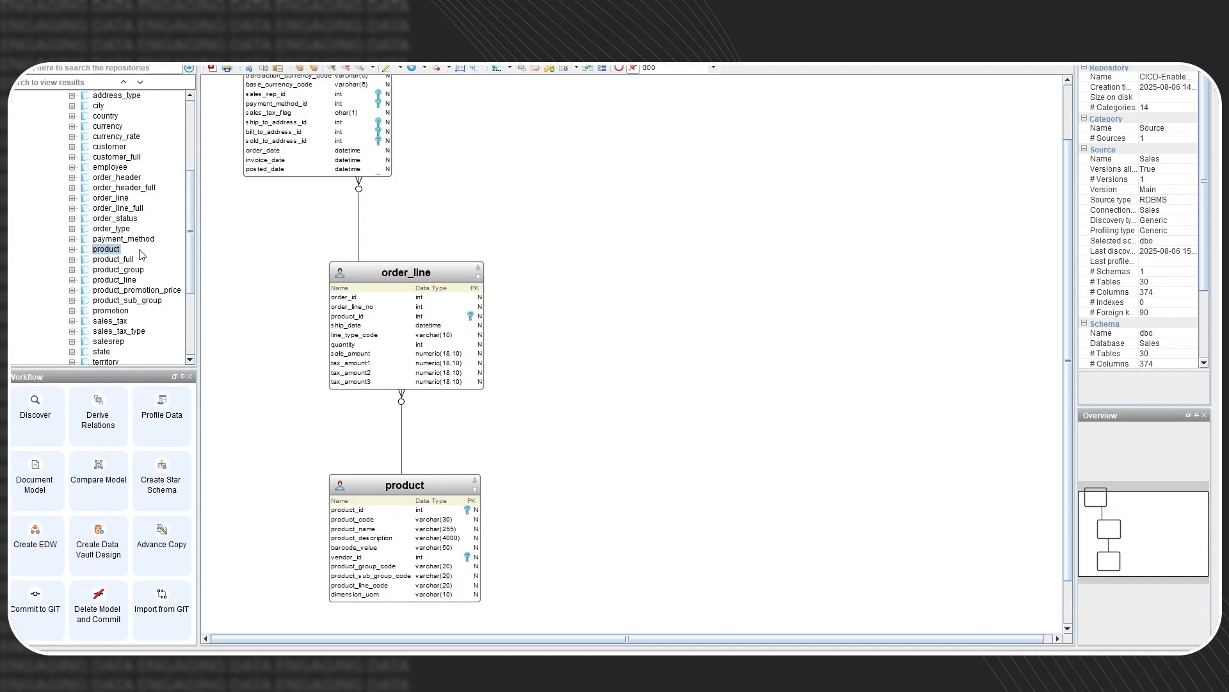
- Add the customer table to the existing Sales Fact group
{"action": "right_click", "coordinate": [103, 149]}
{"action": "mouse_move", "coordinate": [174, 224]}
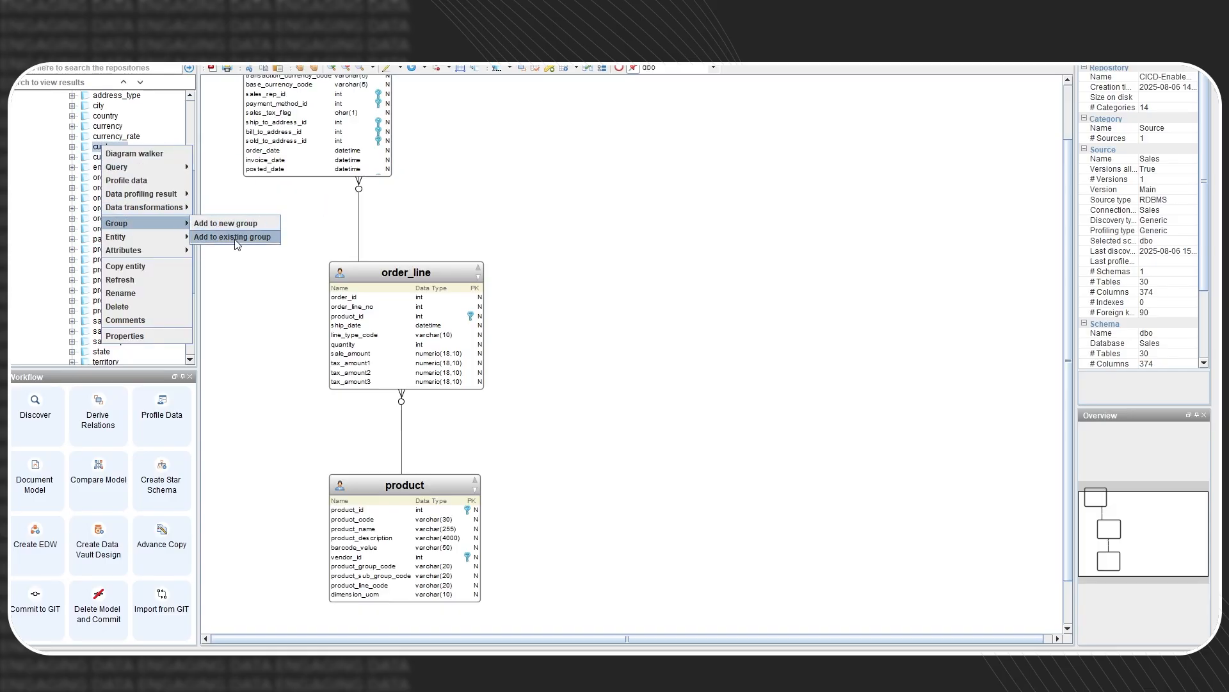
{"action": "left_click", "coordinate": [233, 237]}
{"action": "left_click", "coordinate": [556, 256]}
{"action": "left_click", "coordinate": [601, 421]}
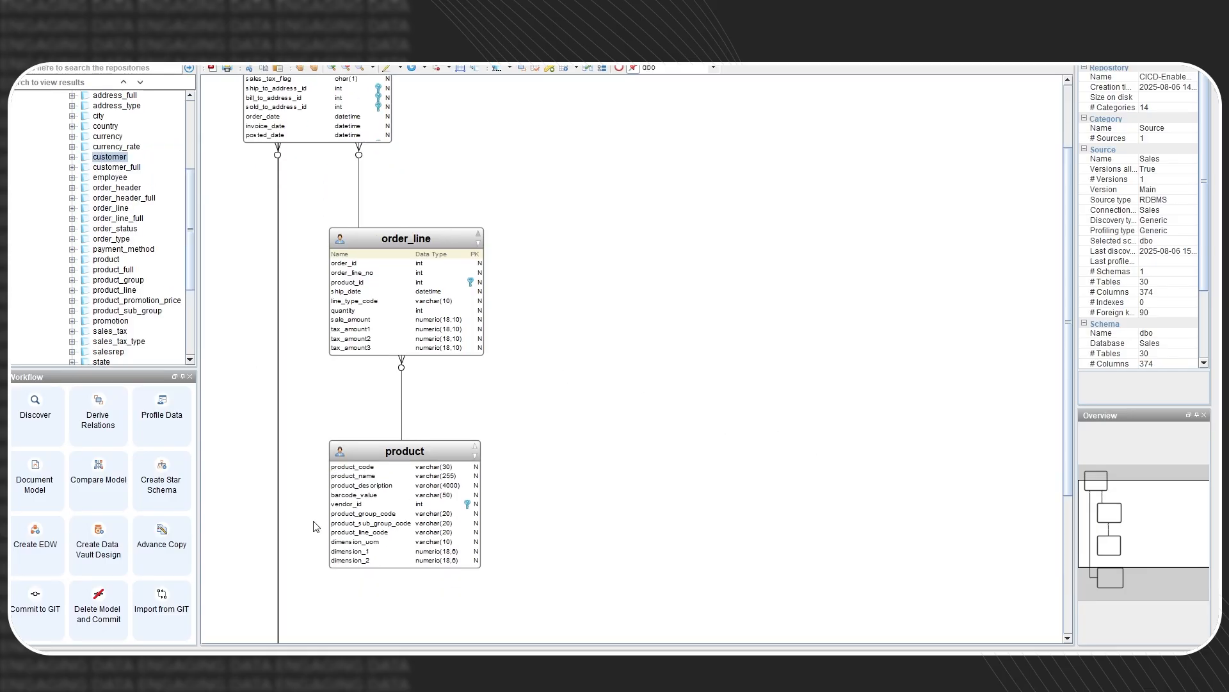
- Add the employee table to the Sales Fact group as well
{"action": "scroll", "coordinate": [192, 256], "scroll_direction": "up", "scroll_amount": 1}
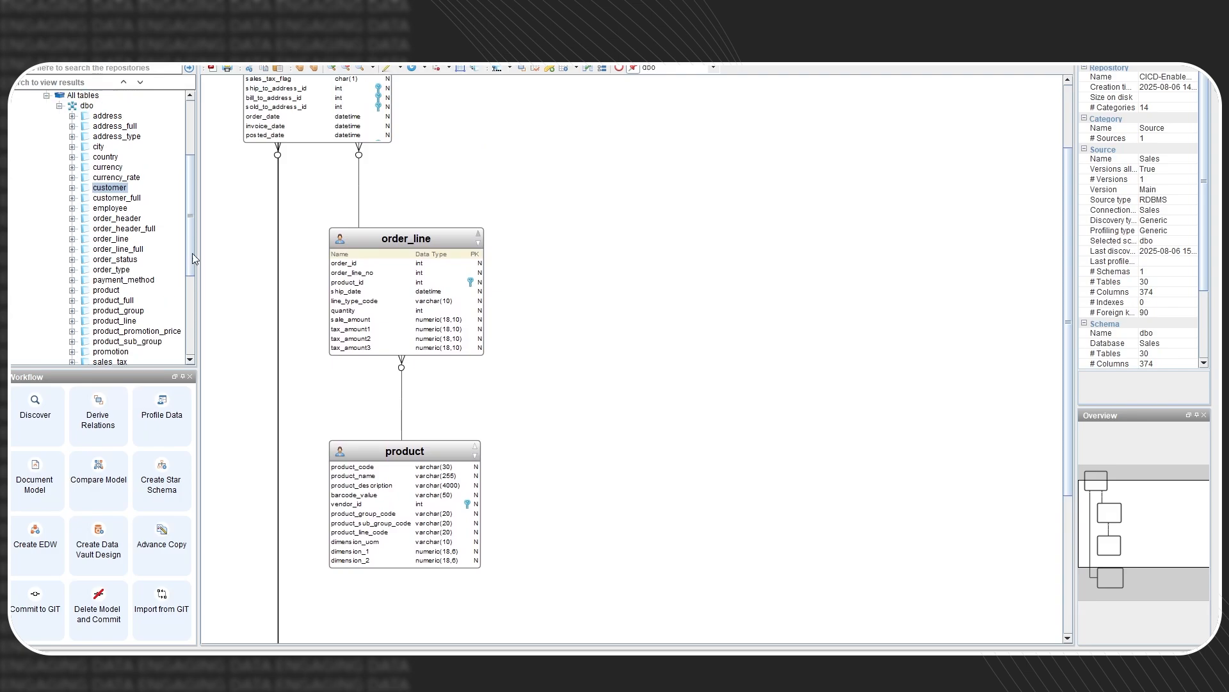
{"action": "right_click", "coordinate": [109, 218]}
{"action": "left_click", "coordinate": [140, 222]}
{"action": "left_click", "coordinate": [601, 424]}
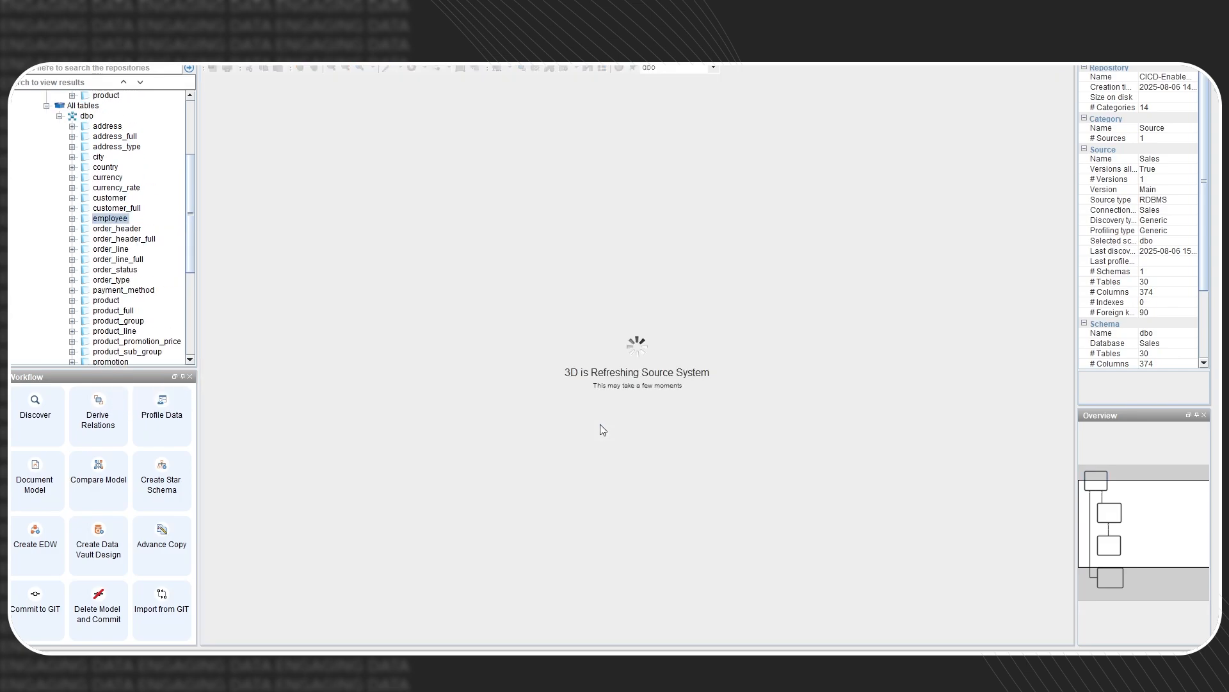
{"action": "scroll", "coordinate": [689, 431], "scroll_direction": "down", "scroll_amount": 9}
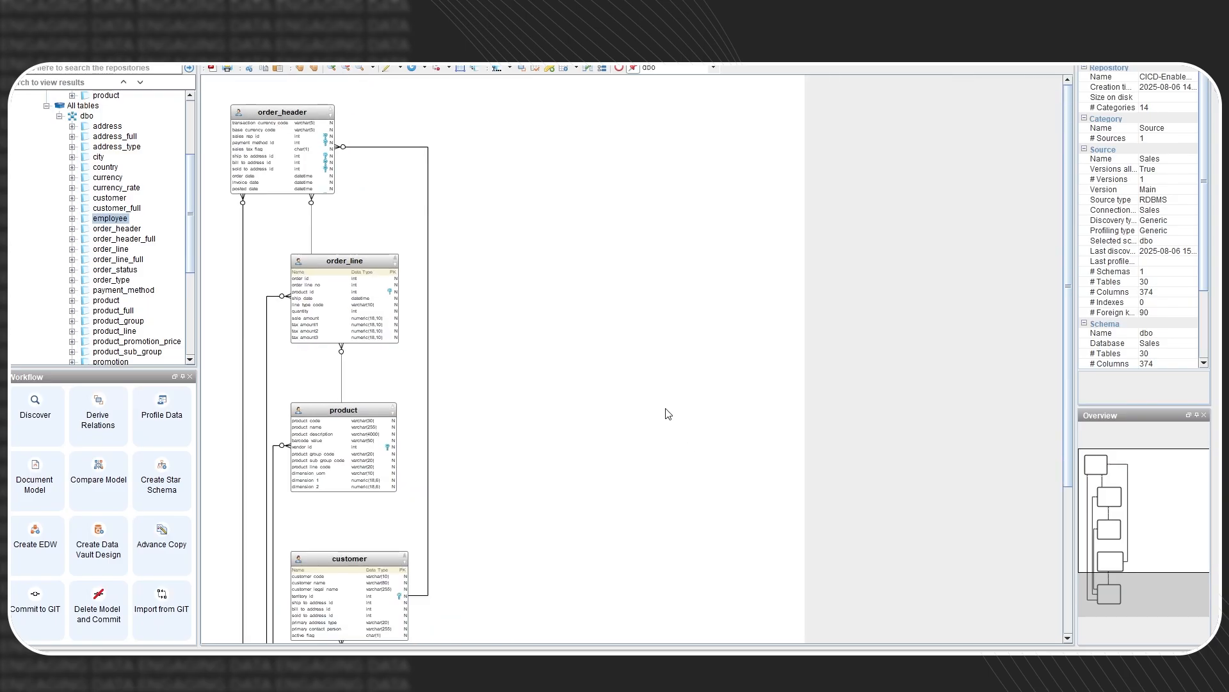
- Move the employee table to the diagram's upper right and check its foreign key lines
{"action": "left_click_drag", "start_coordinate": [305, 578], "coordinate": [545, 162]}
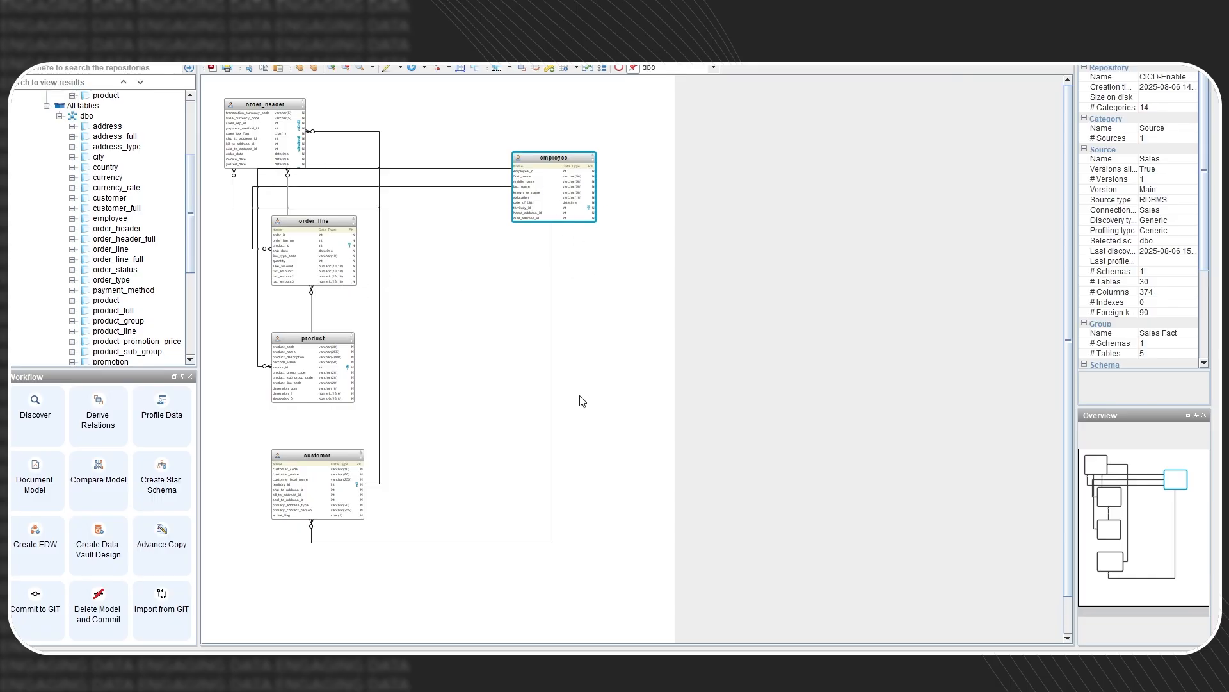
{"action": "left_click", "coordinate": [258, 314]}
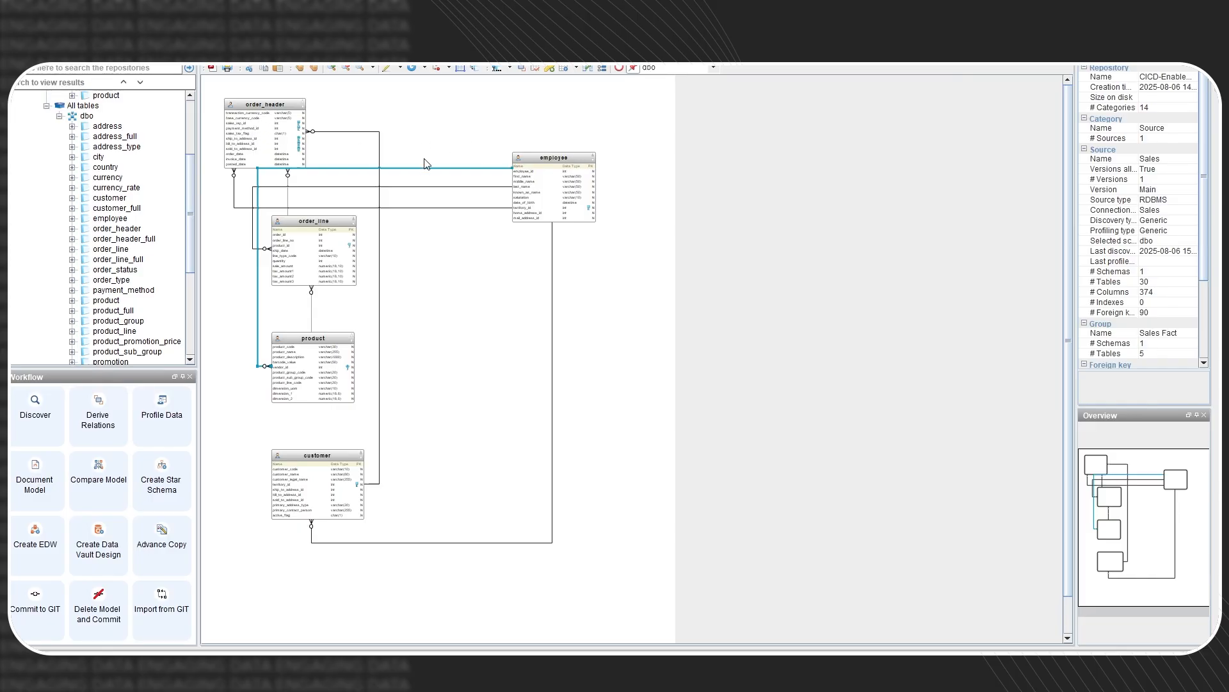
{"action": "left_click", "coordinate": [483, 186]}
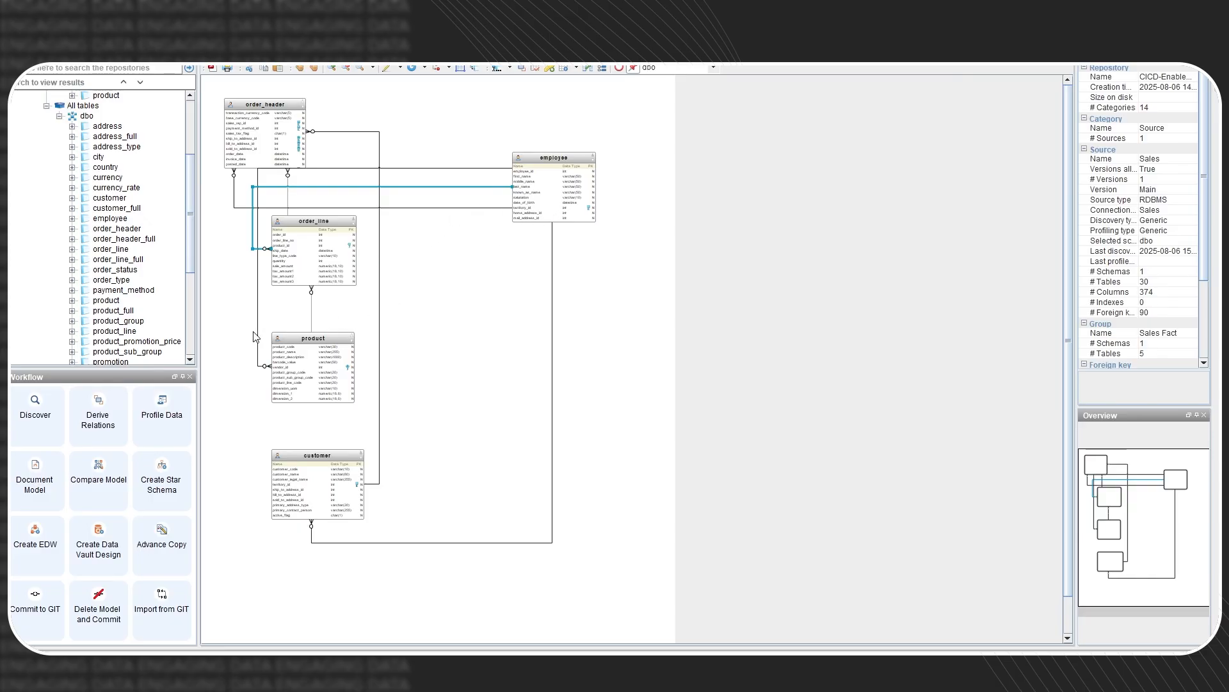
{"action": "left_click", "coordinate": [258, 332]}
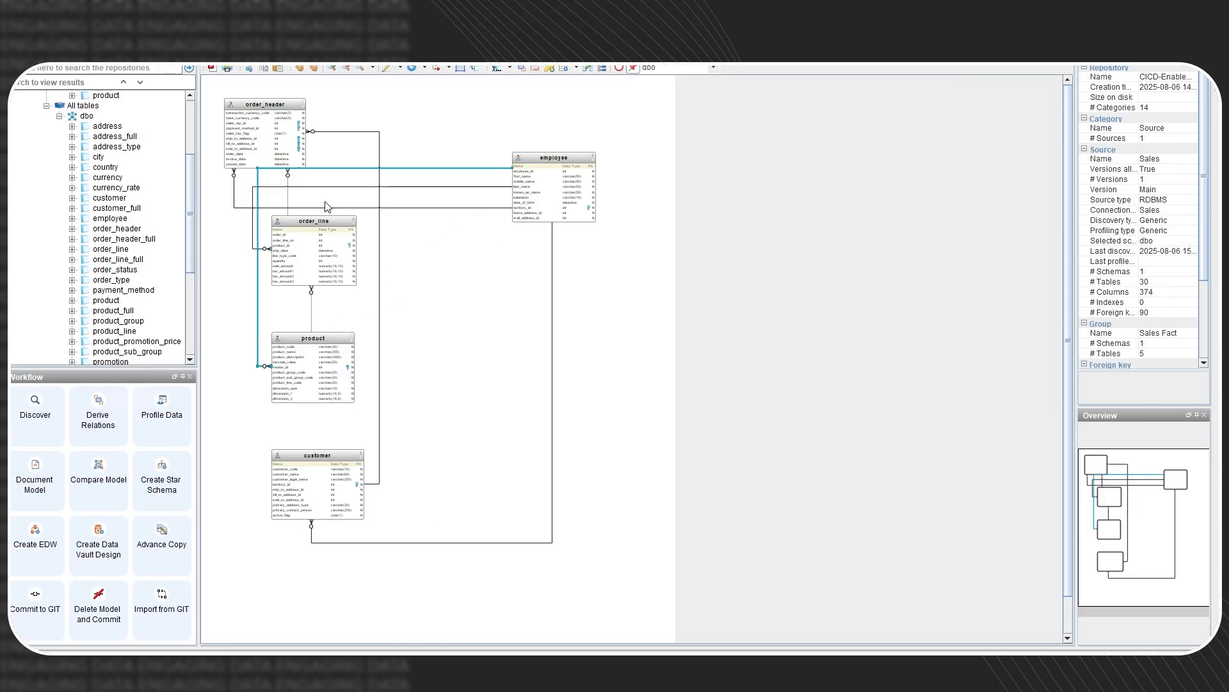
- Select order_header and order_line, then enlarge the diagram for a closer look
{"action": "left_click", "coordinate": [263, 115]}
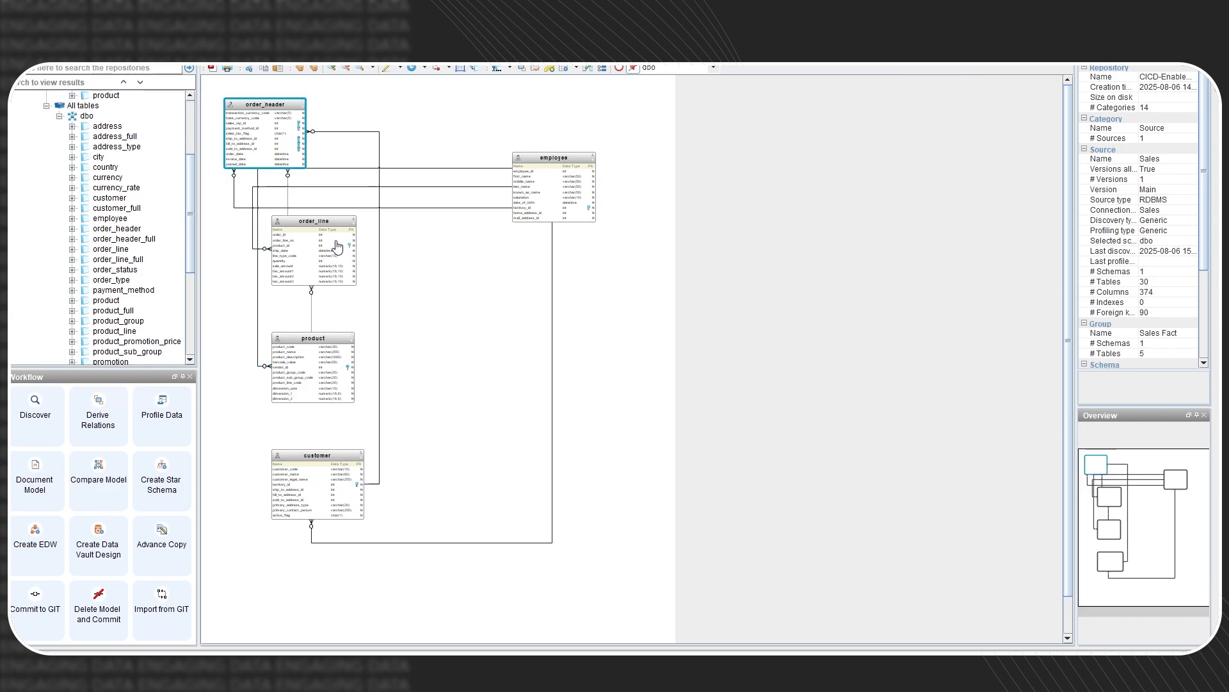
{"action": "left_click", "coordinate": [302, 223]}
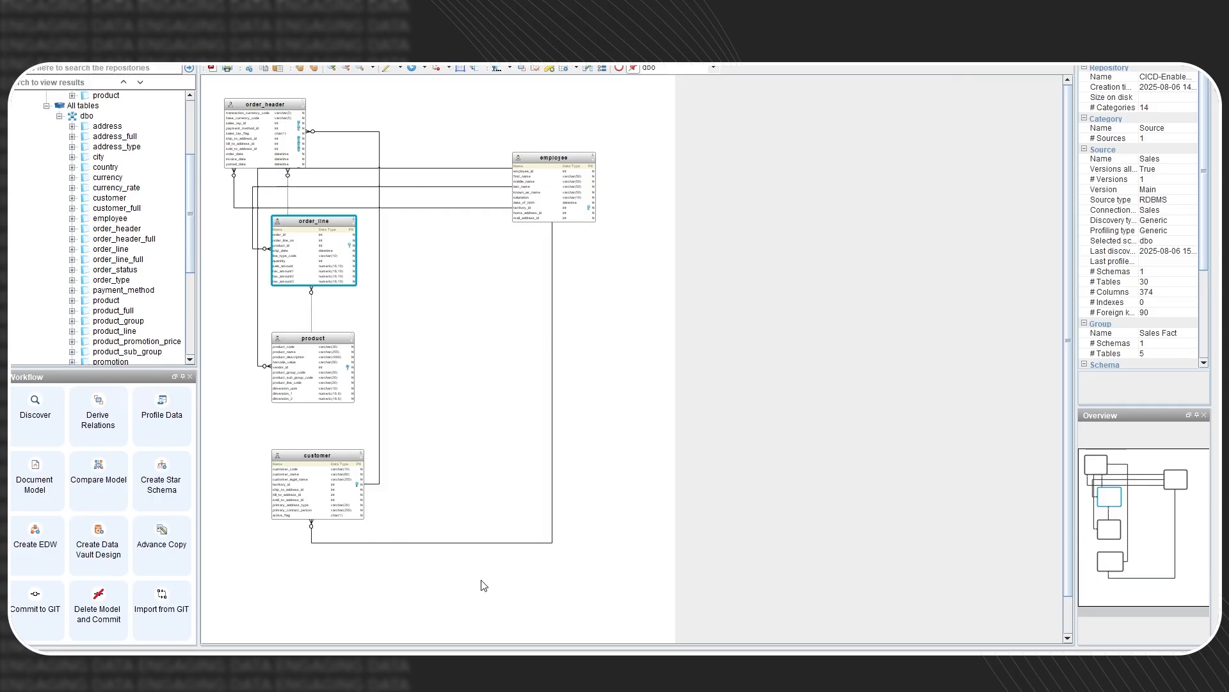
{"action": "left_click", "coordinate": [1139, 504]}
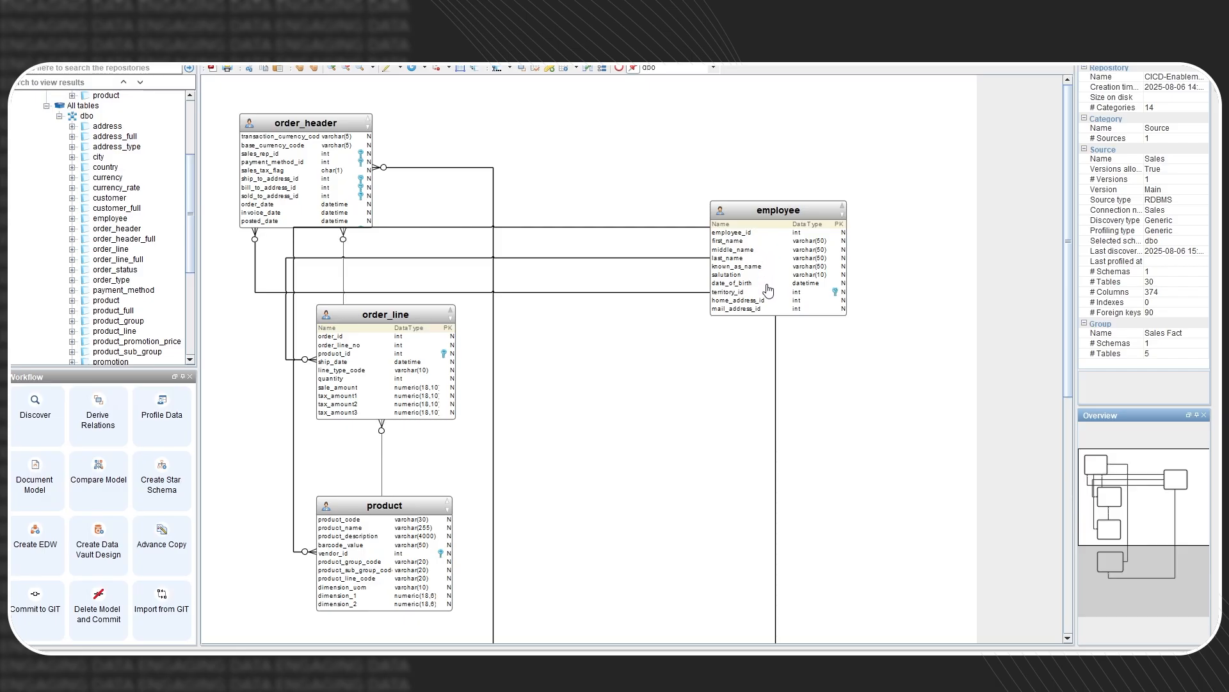
{"action": "scroll", "coordinate": [767, 290], "scroll_direction": "down", "scroll_amount": 3}
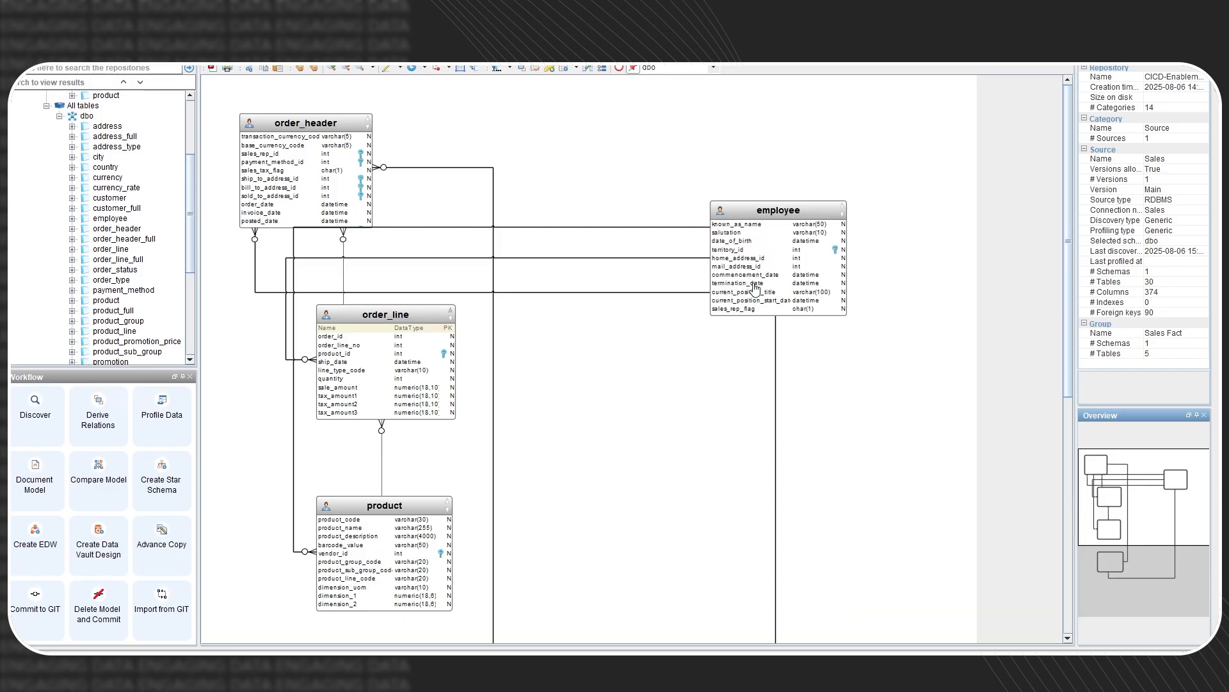
{"action": "scroll", "coordinate": [608, 341], "scroll_direction": "down", "scroll_amount": 8}
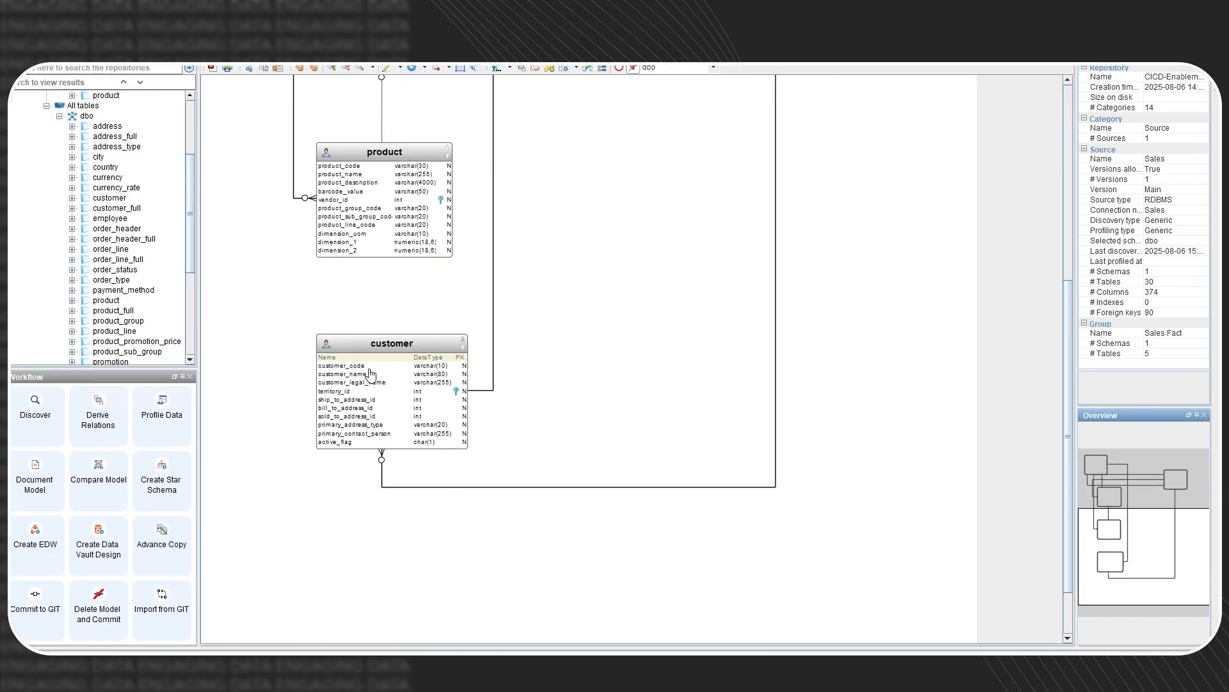
{"action": "scroll", "coordinate": [374, 411], "scroll_direction": "down", "scroll_amount": 5}
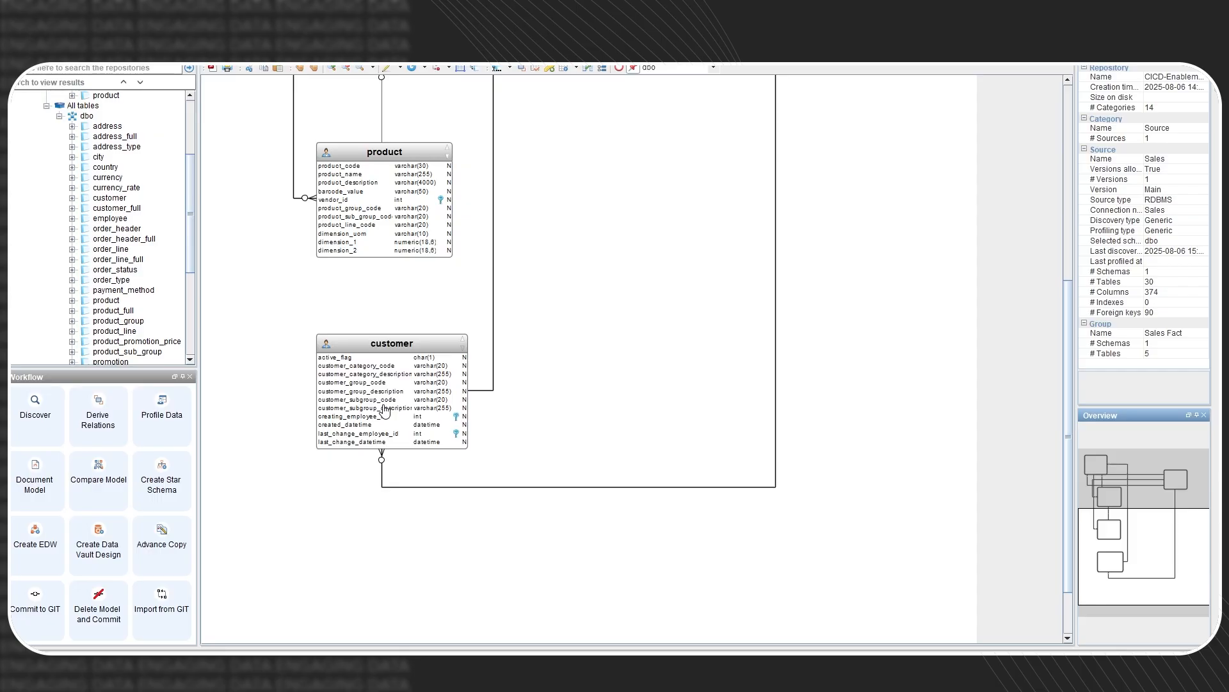
{"action": "scroll", "coordinate": [384, 410], "scroll_direction": "up", "scroll_amount": 5}
{"action": "scroll", "coordinate": [551, 269], "scroll_direction": "up", "scroll_amount": 5}
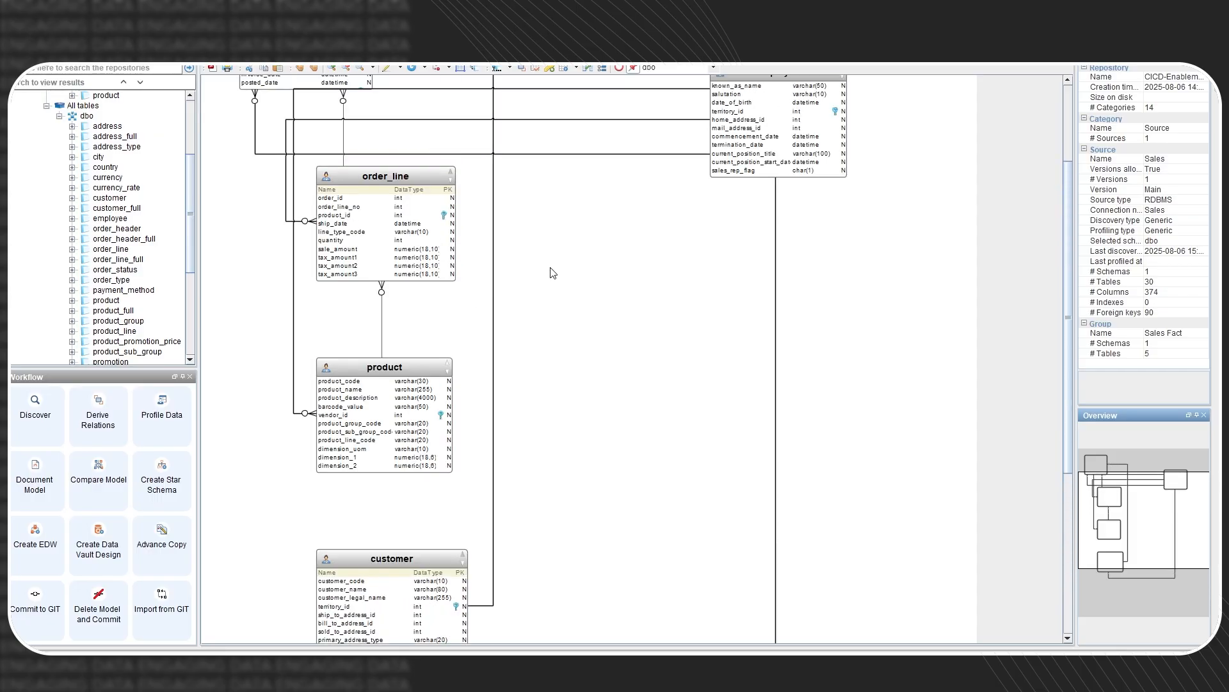
{"action": "scroll", "coordinate": [553, 272], "scroll_direction": "up", "scroll_amount": 3}
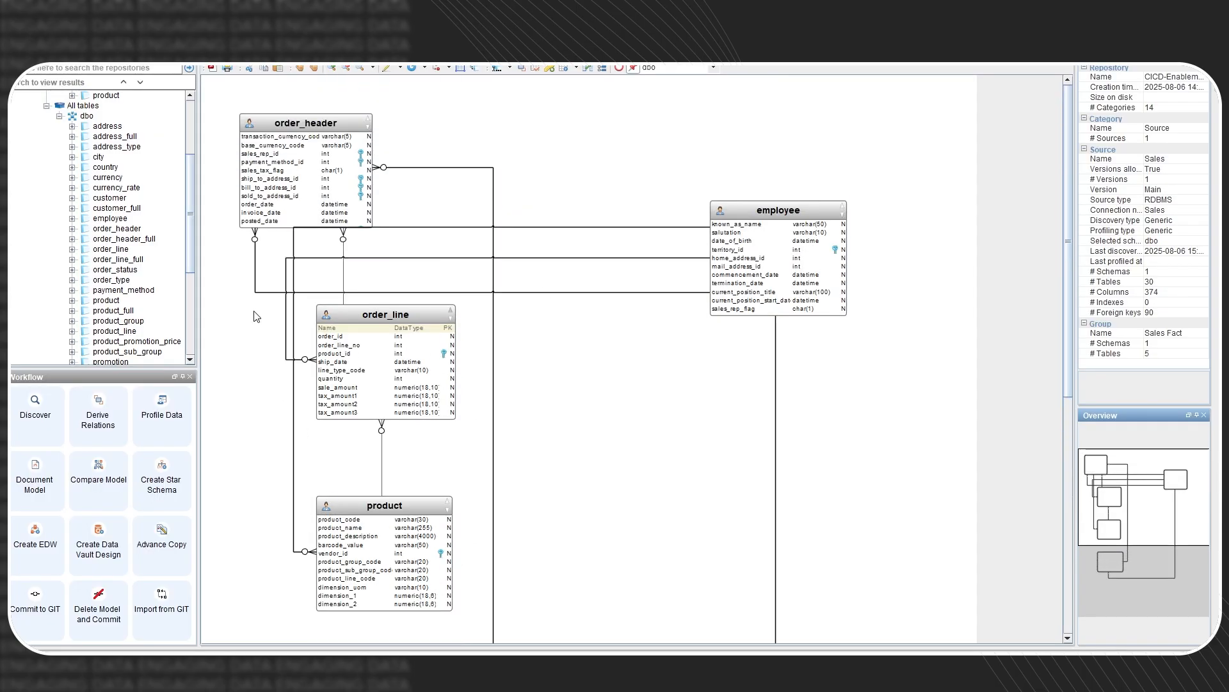
{"action": "scroll", "coordinate": [173, 261], "scroll_direction": "up", "scroll_amount": 3}
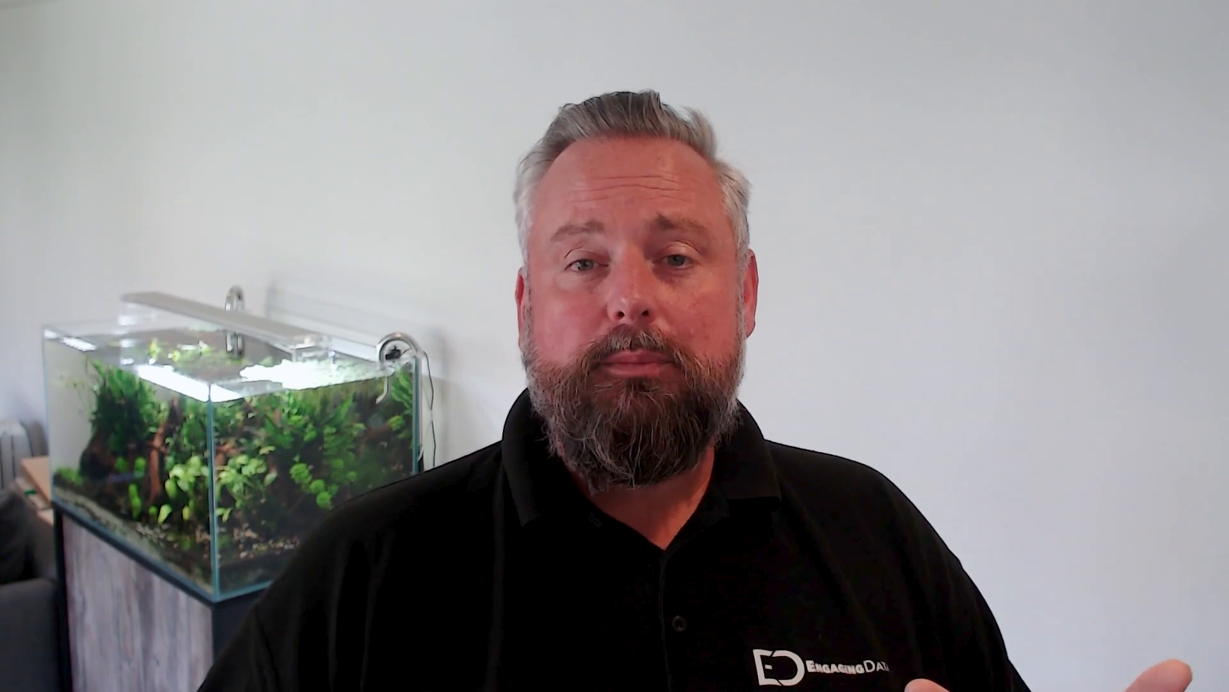